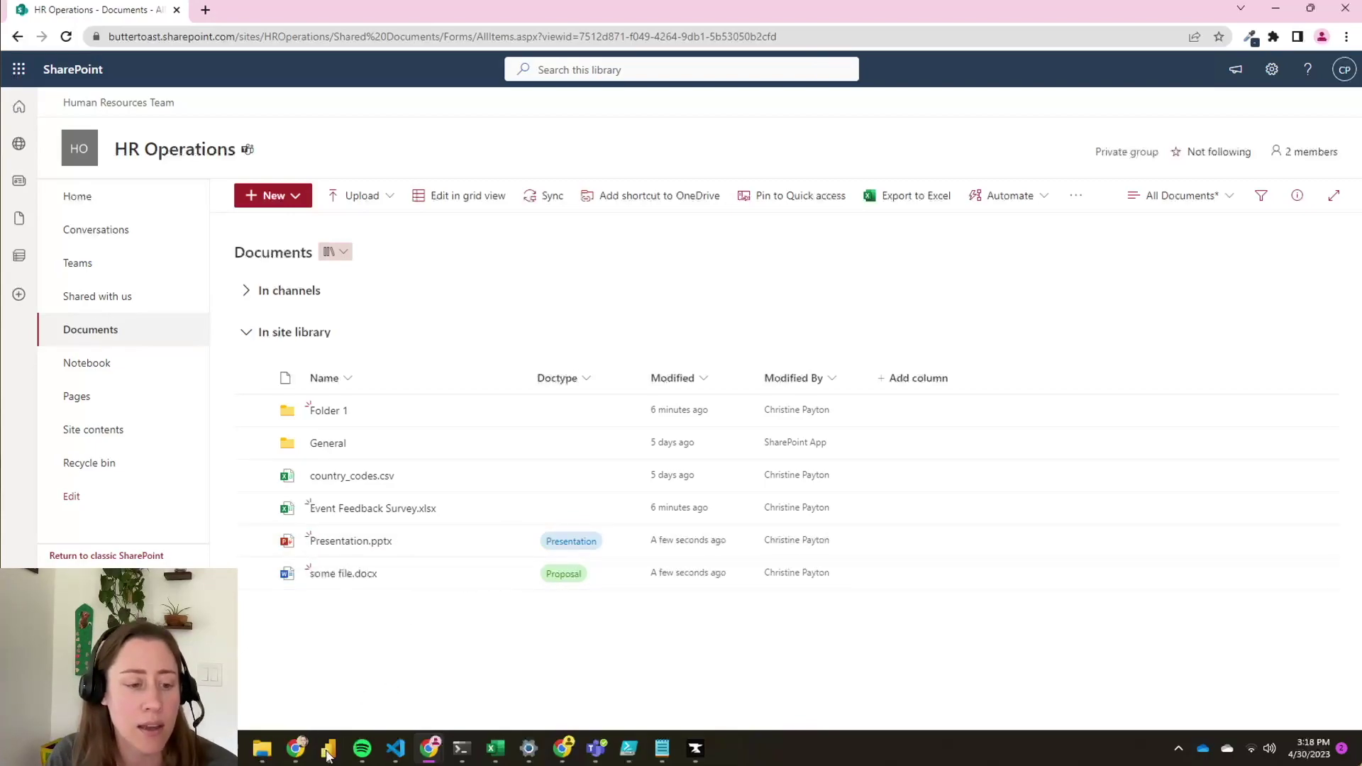
- Switch from the SharePoint Documents library to the Power Query Editor window
{"action": "mouse_move", "coordinate": [331, 750]}
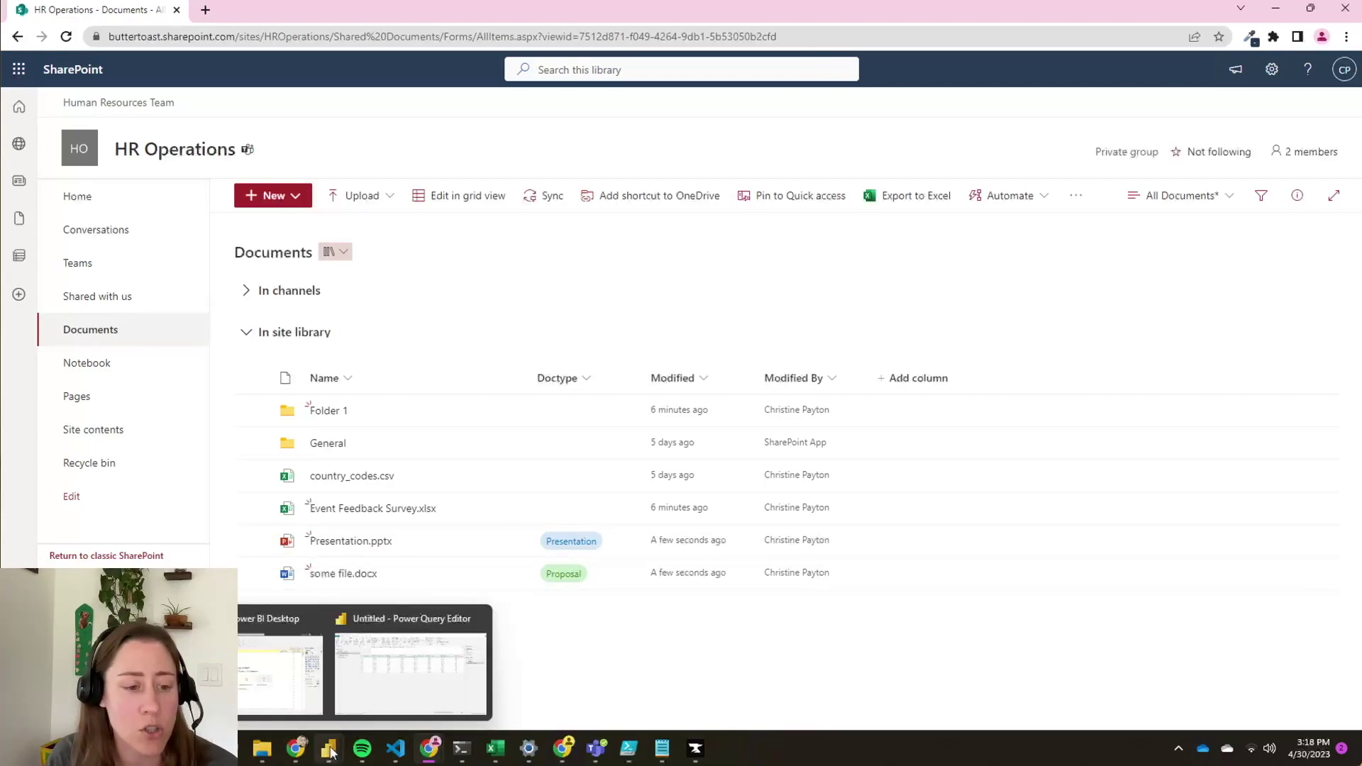
{"action": "left_click", "coordinate": [353, 711]}
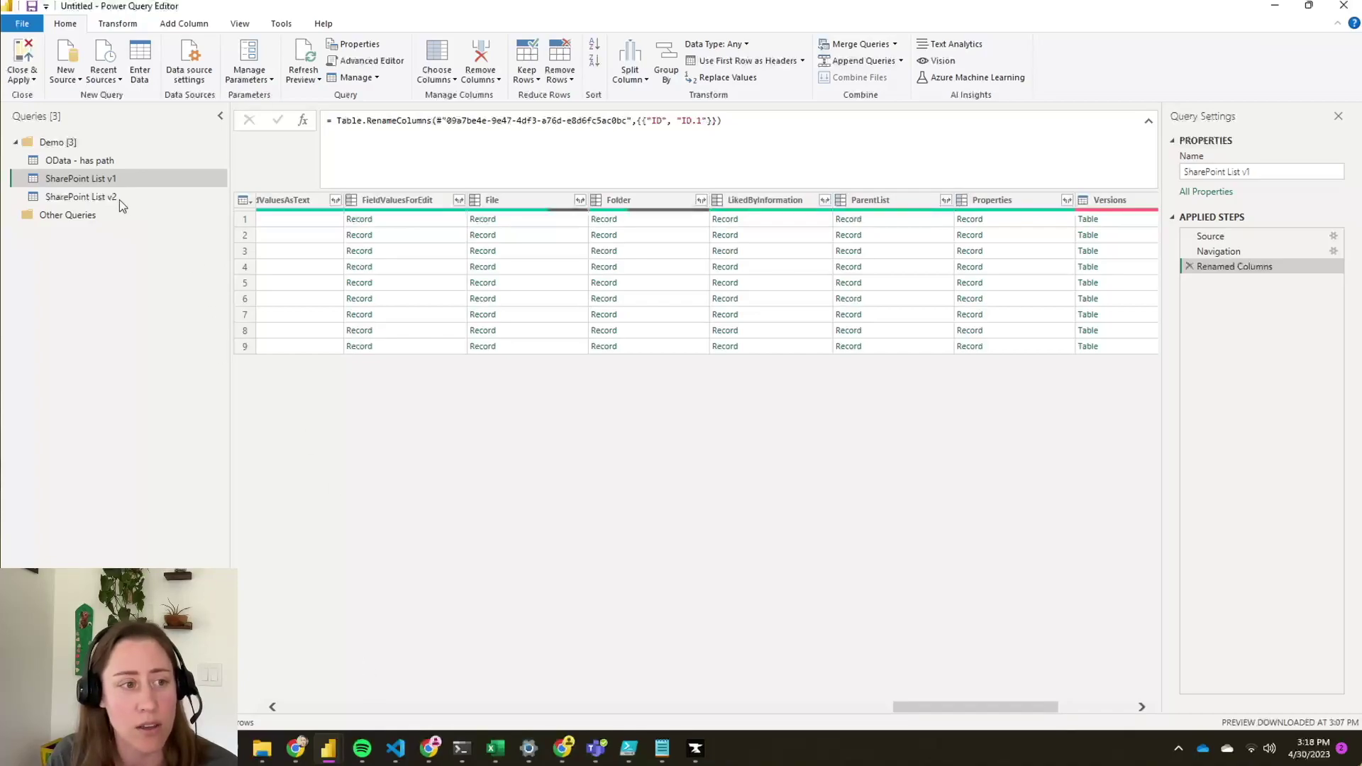
- Open the OData - has path query and scroll across its Modified, Name and Created columns
{"action": "left_click", "coordinate": [86, 161]}
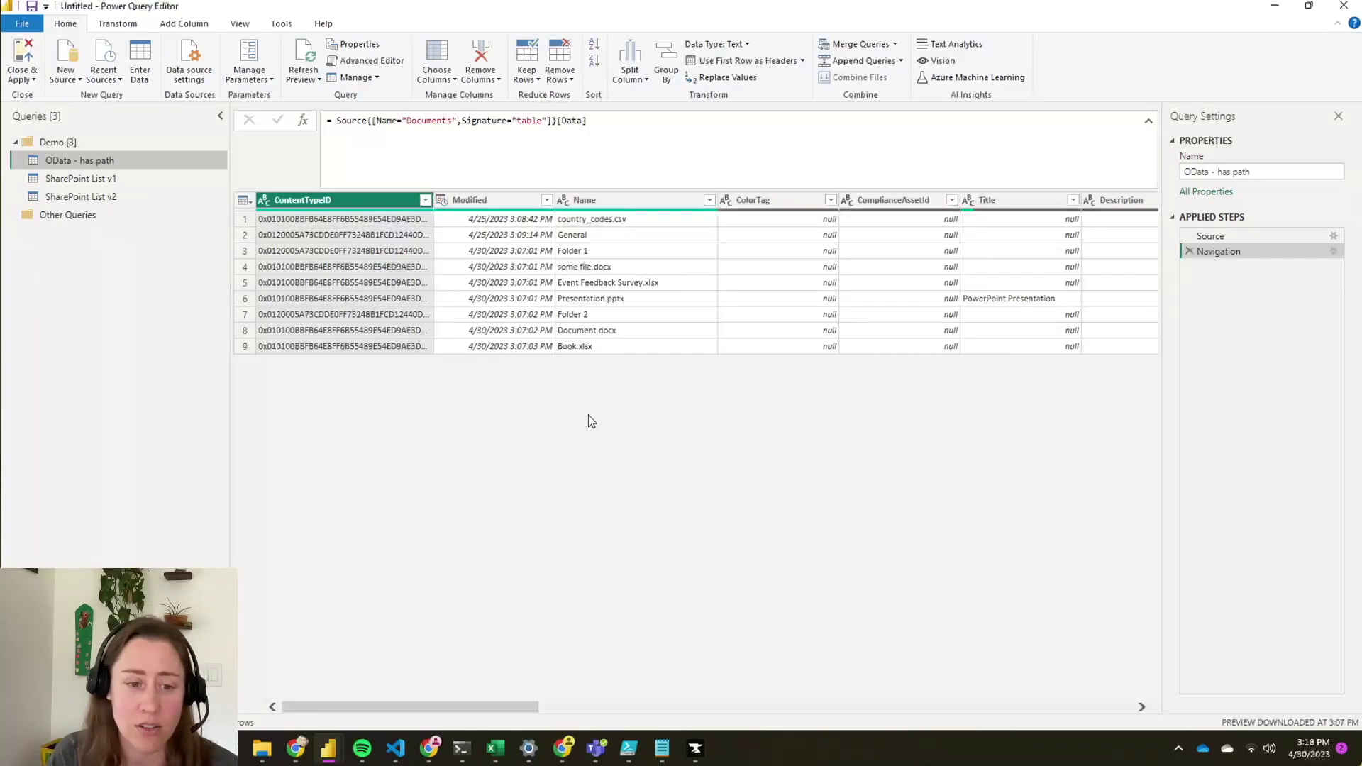
{"action": "mouse_move", "coordinate": [494, 748]}
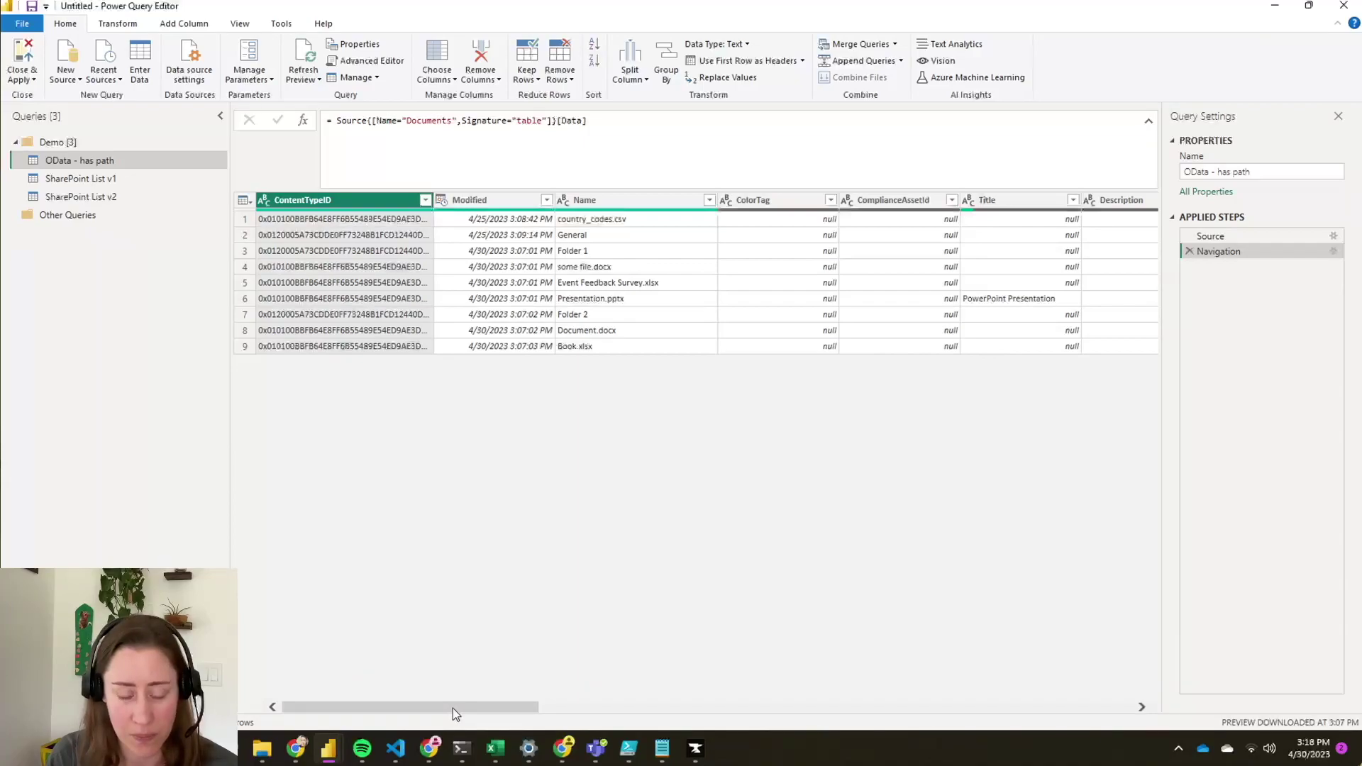
{"action": "left_click_drag", "start_coordinate": [453, 708], "coordinate": [510, 707]}
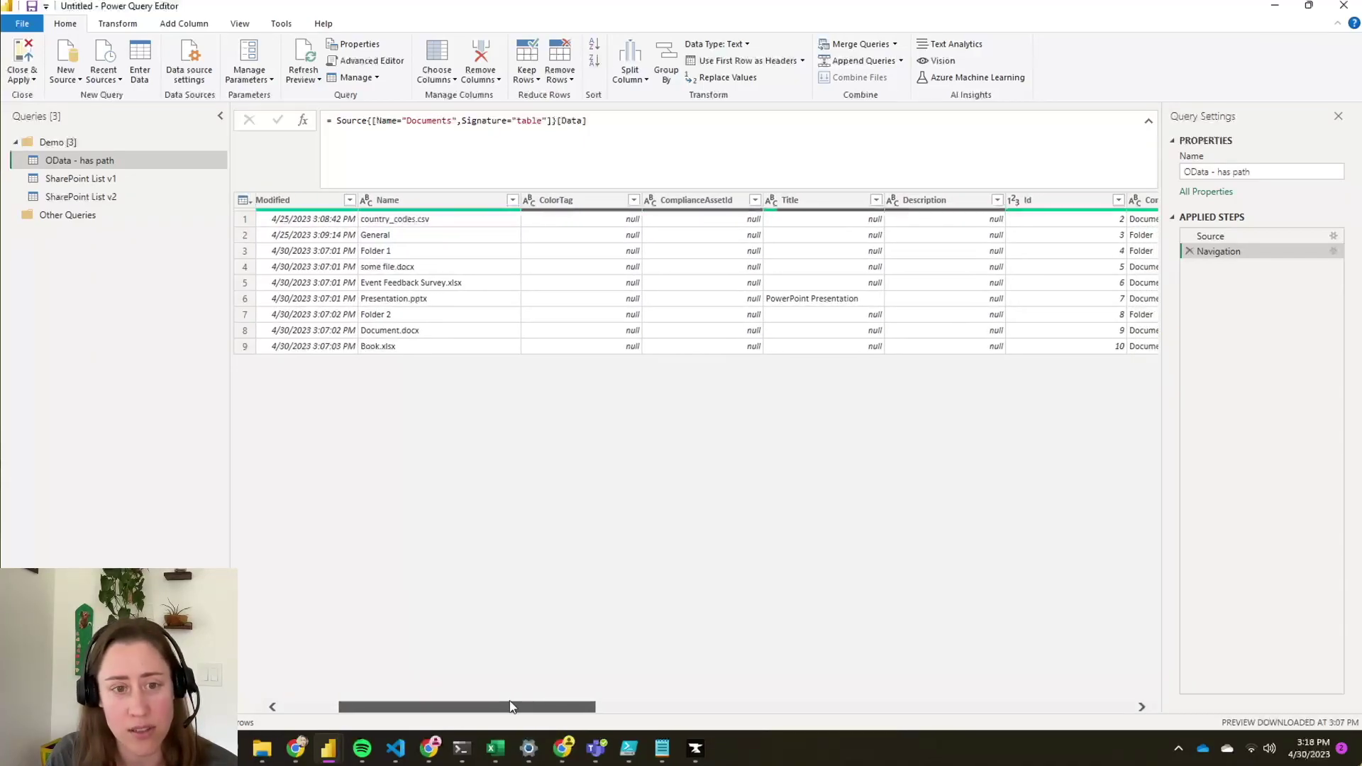
{"action": "left_click_drag", "start_coordinate": [509, 701], "coordinate": [554, 700]}
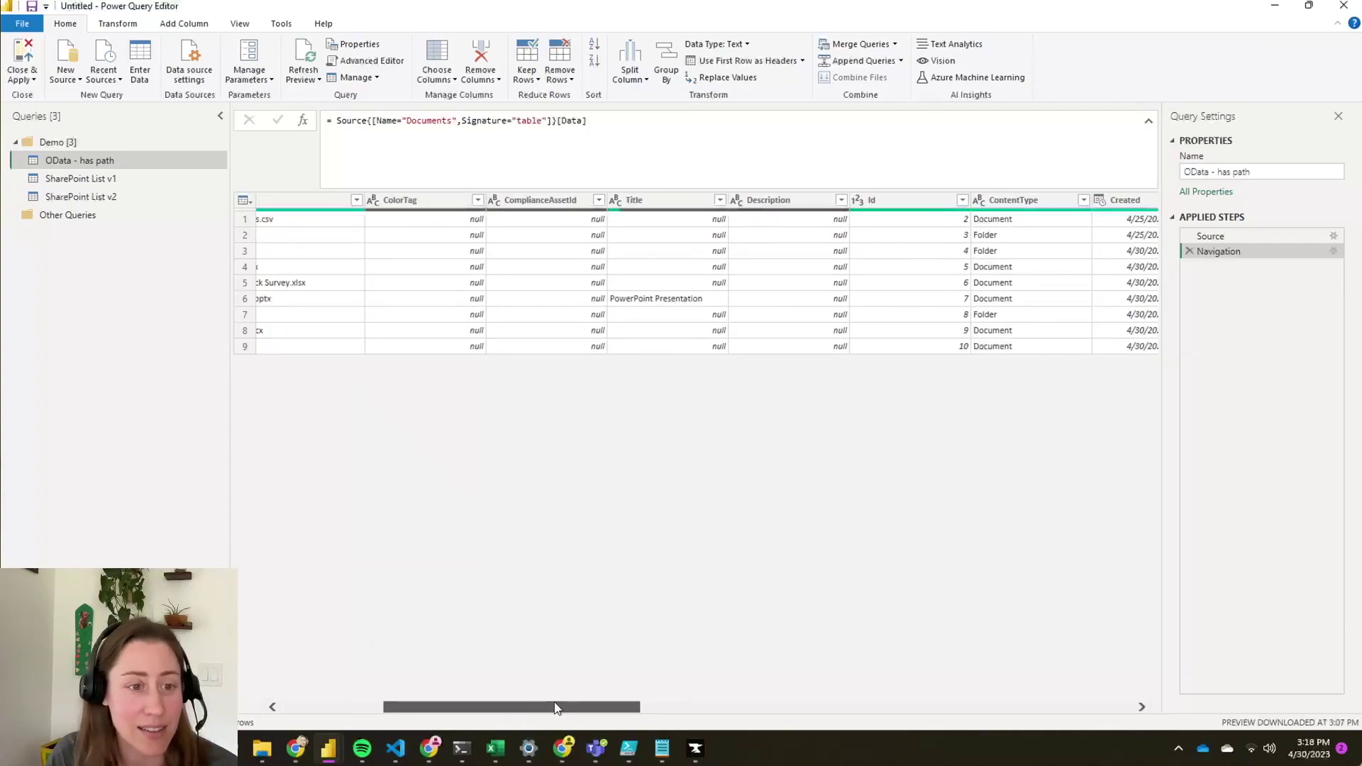
{"action": "left_click_drag", "start_coordinate": [555, 706], "coordinate": [480, 715]}
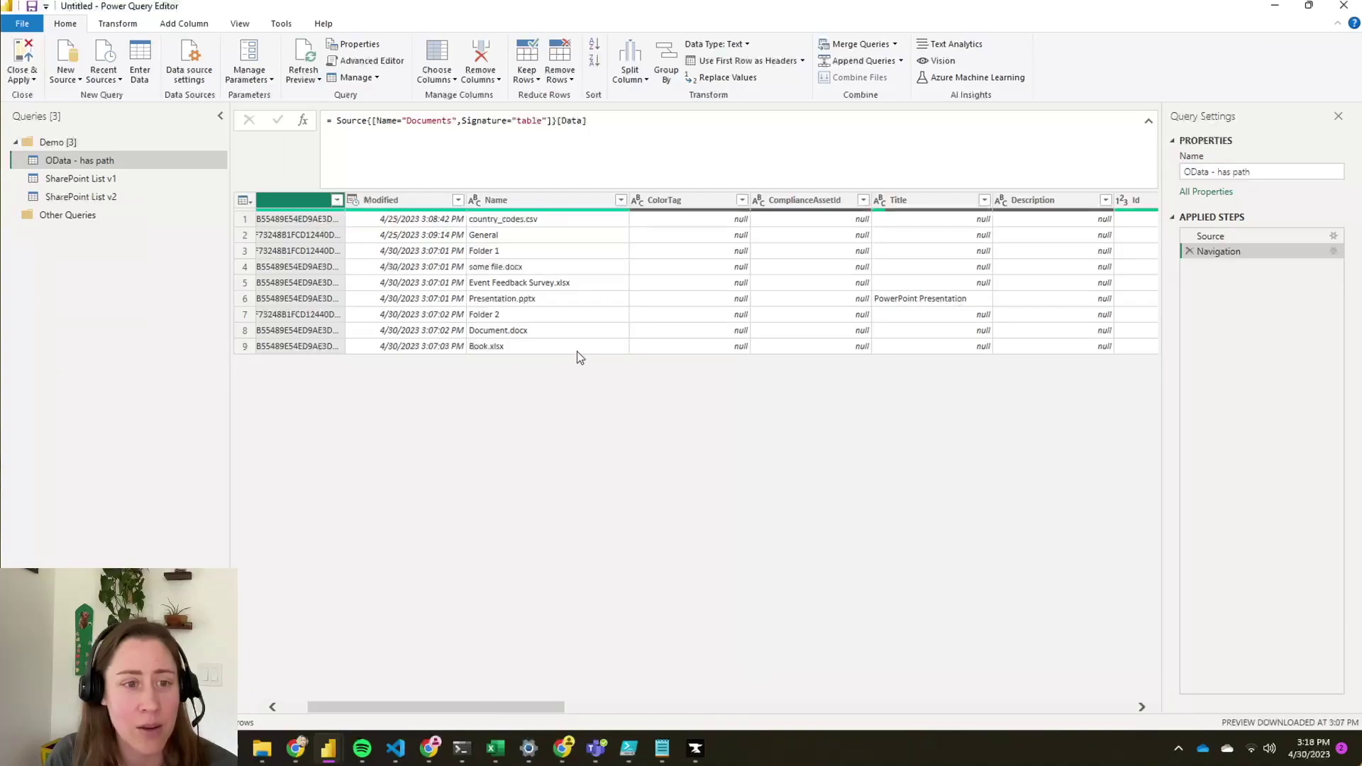
- Profile the Name column's values, then scroll through the ContentType, VirusStatus and Version columns
{"action": "left_click", "coordinate": [537, 202]}
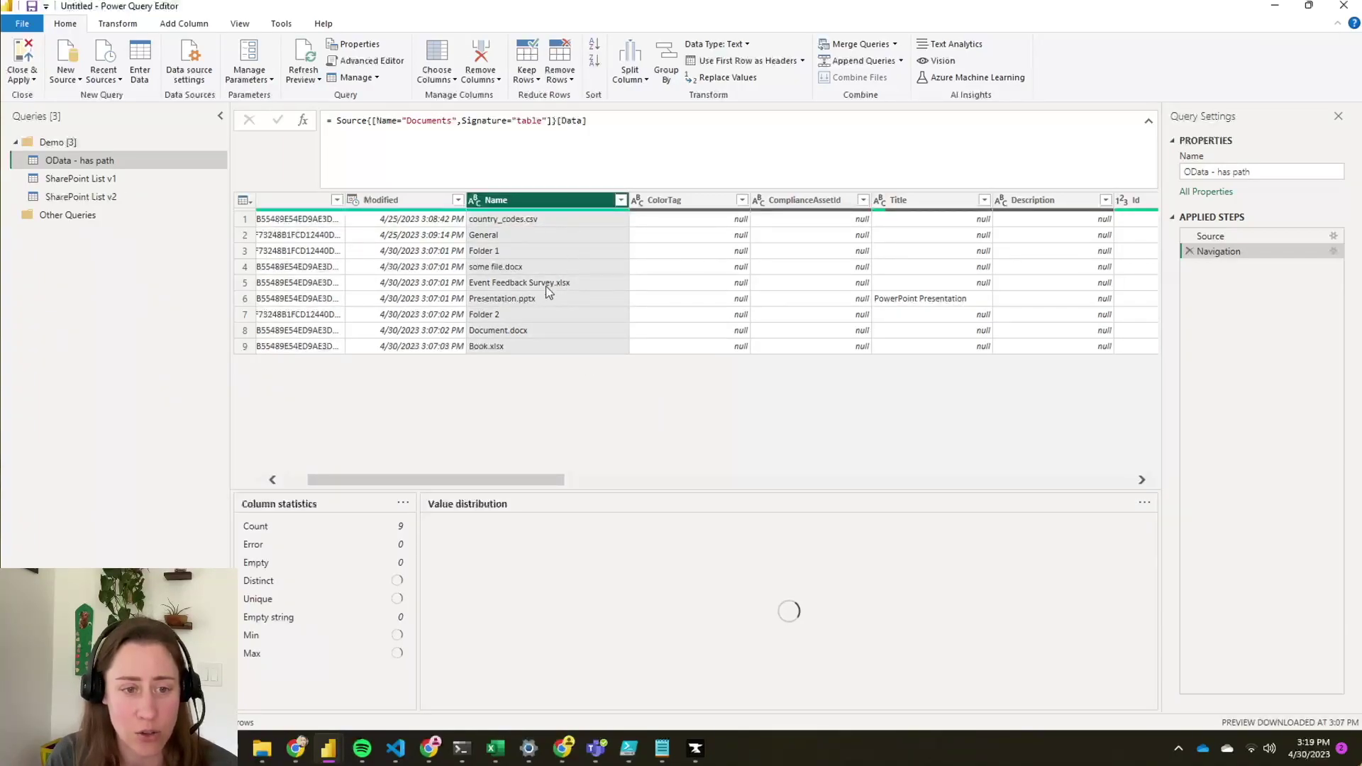
{"action": "left_click", "coordinate": [614, 480]}
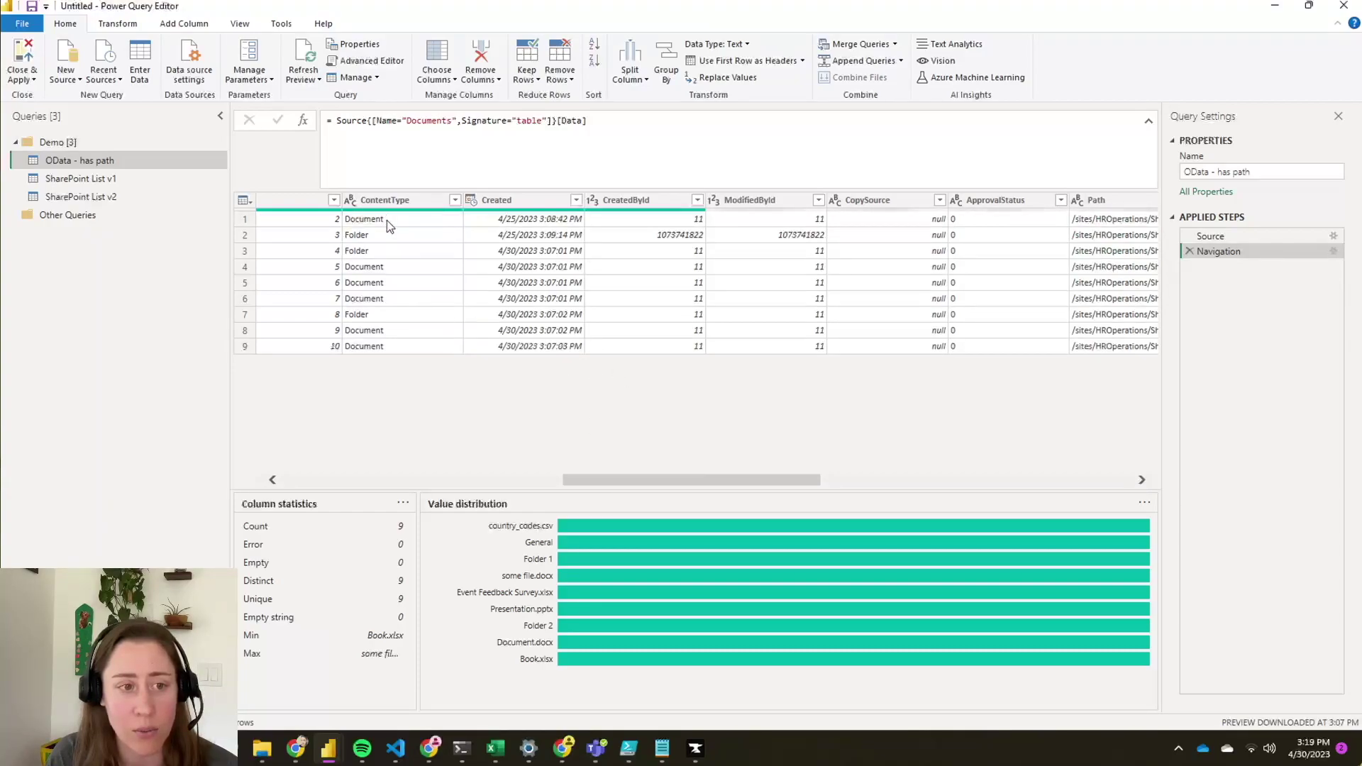
{"action": "left_click", "coordinate": [938, 486]}
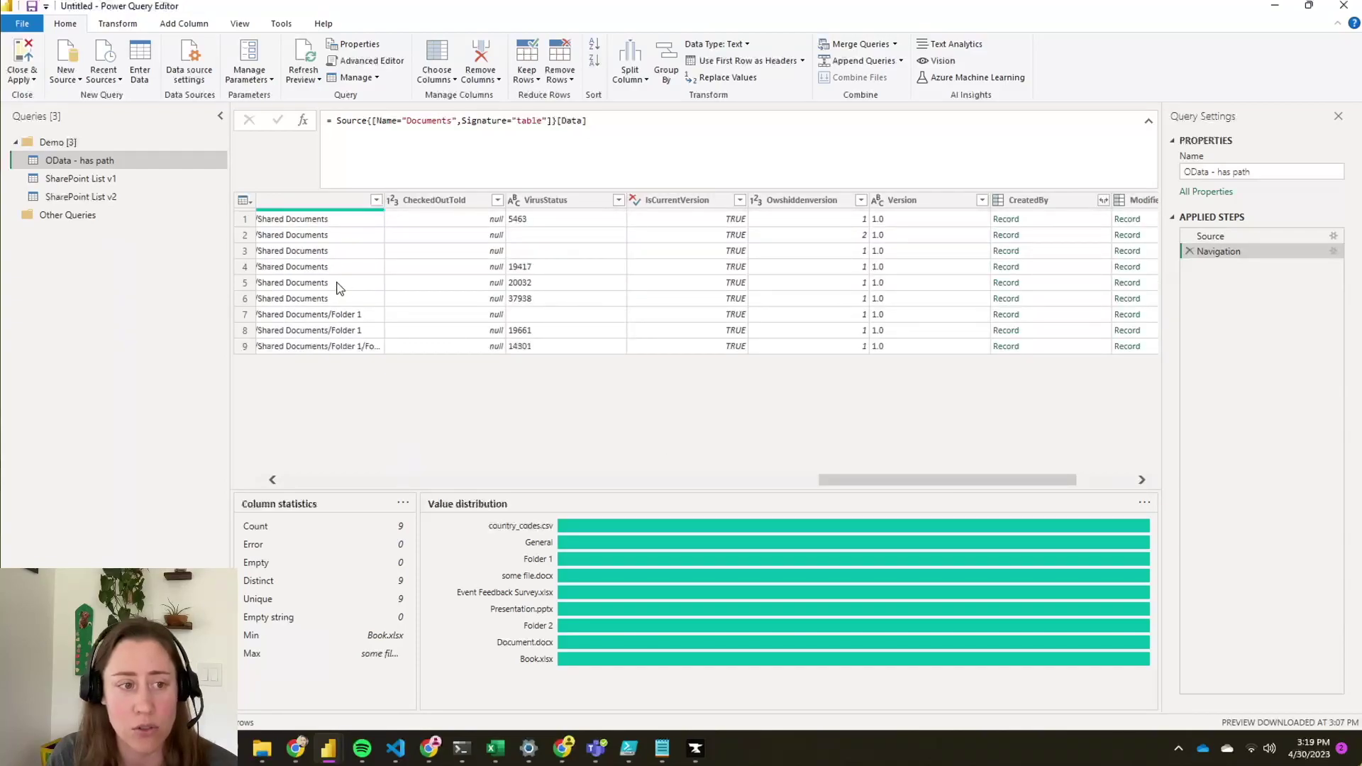
{"action": "left_click", "coordinate": [273, 479]}
{"action": "left_click", "coordinate": [272, 480]}
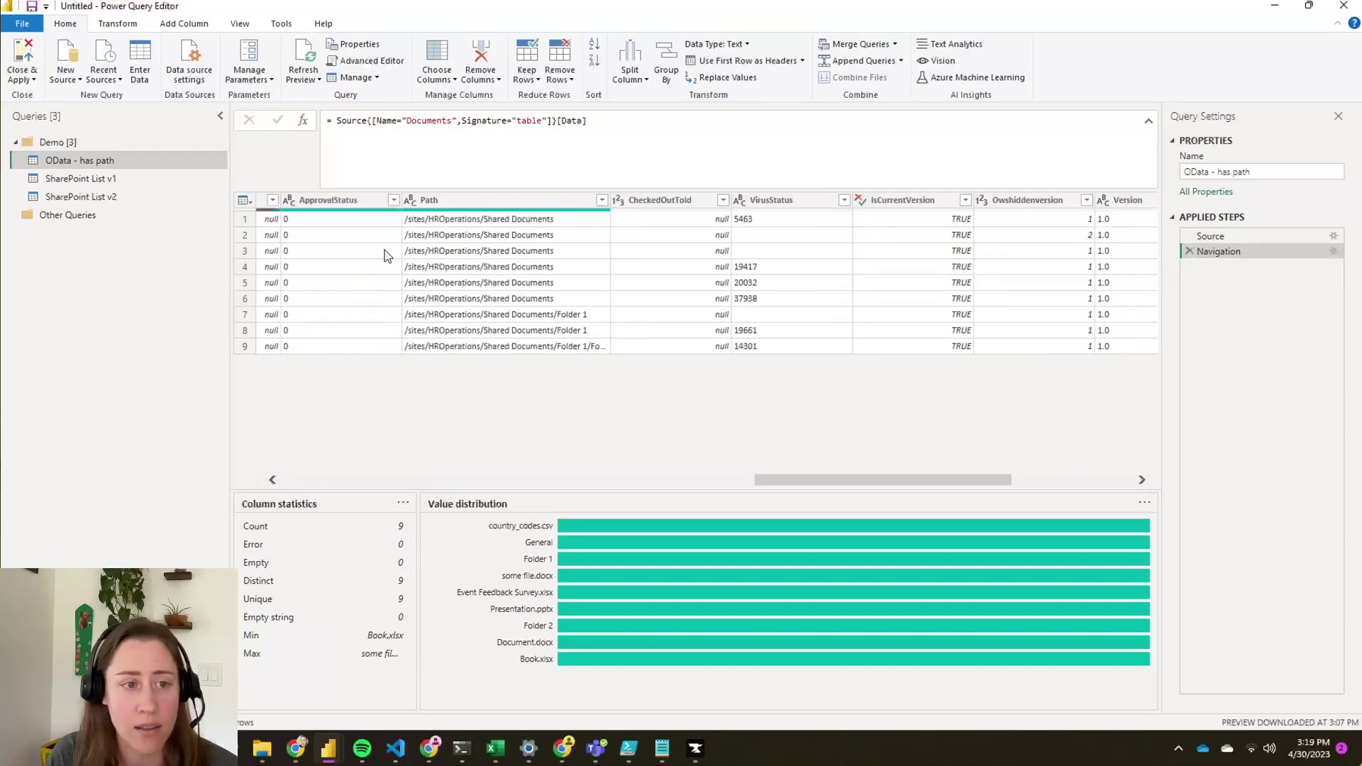
- Profile the Path column's folder paths and list the fields inside CreatedBy
{"action": "left_click", "coordinate": [492, 202]}
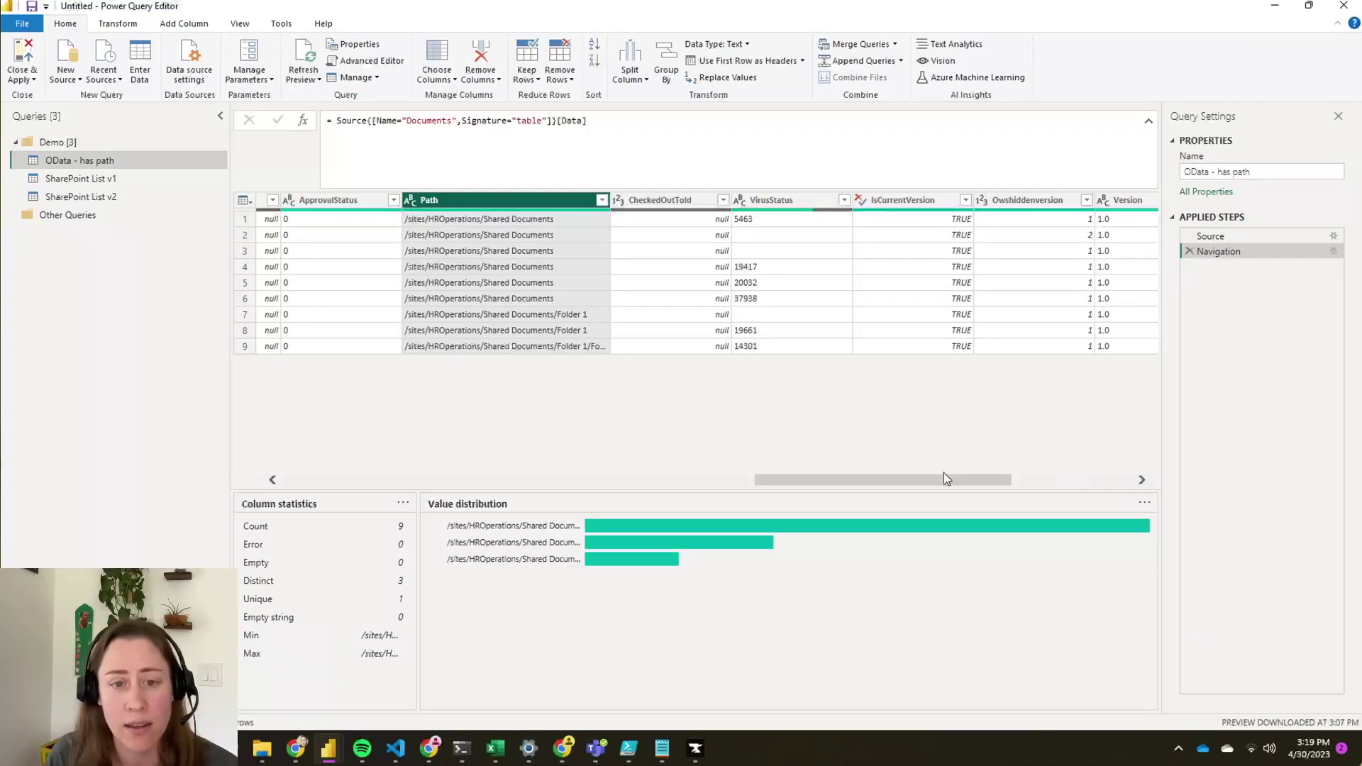
{"action": "left_click_drag", "start_coordinate": [987, 481], "coordinate": [1131, 475]}
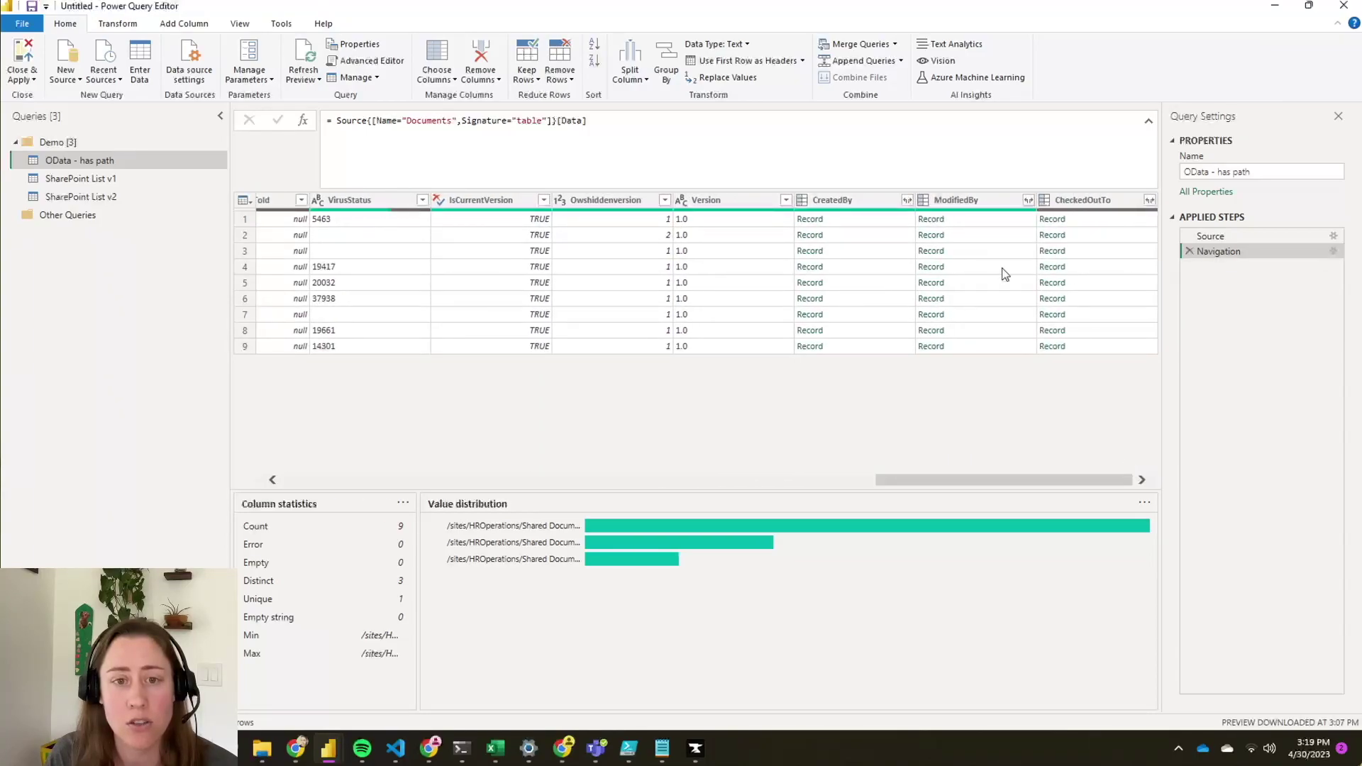
{"action": "left_click", "coordinate": [907, 201]}
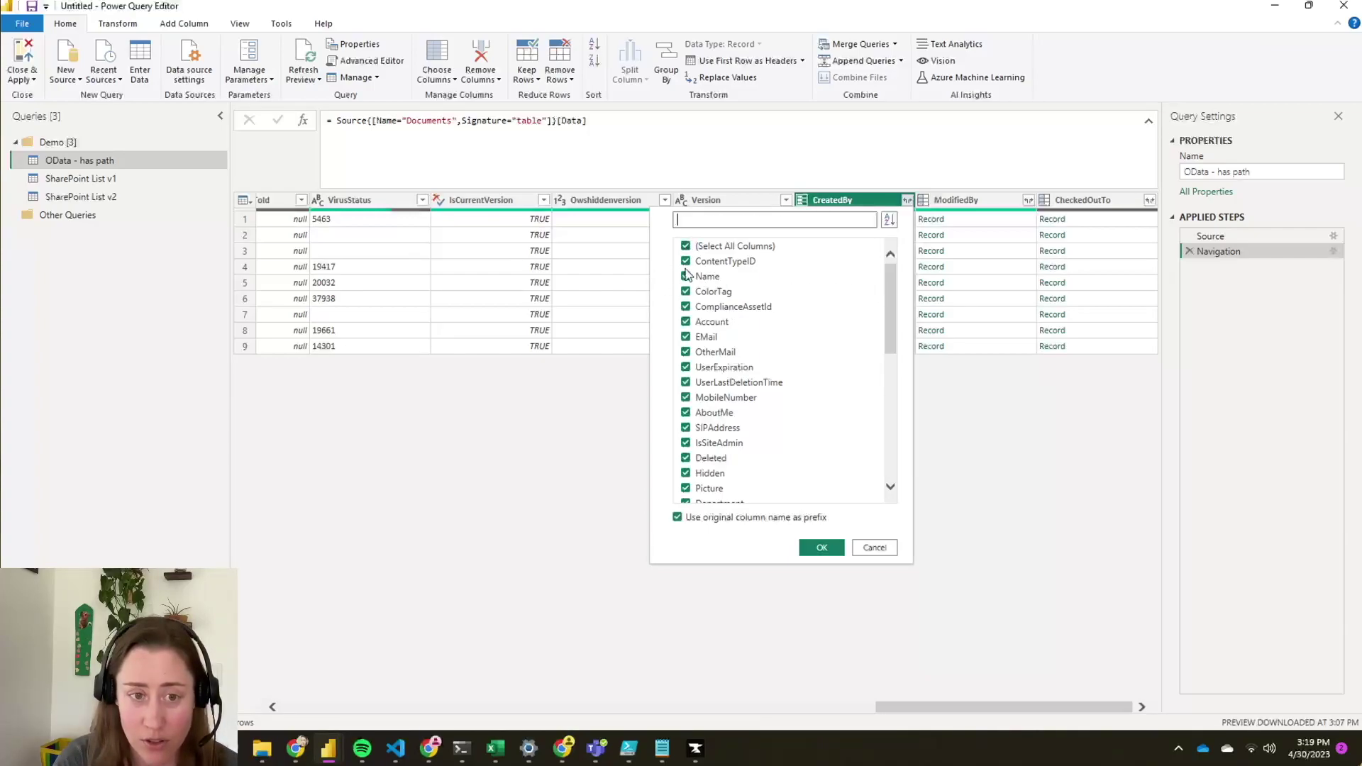
- Expand CreatedBy to only its Name field, then inspect the CheckedOutTo column's contents
{"action": "left_click", "coordinate": [685, 246]}
{"action": "left_click", "coordinate": [685, 278]}
{"action": "left_click", "coordinate": [821, 547]}
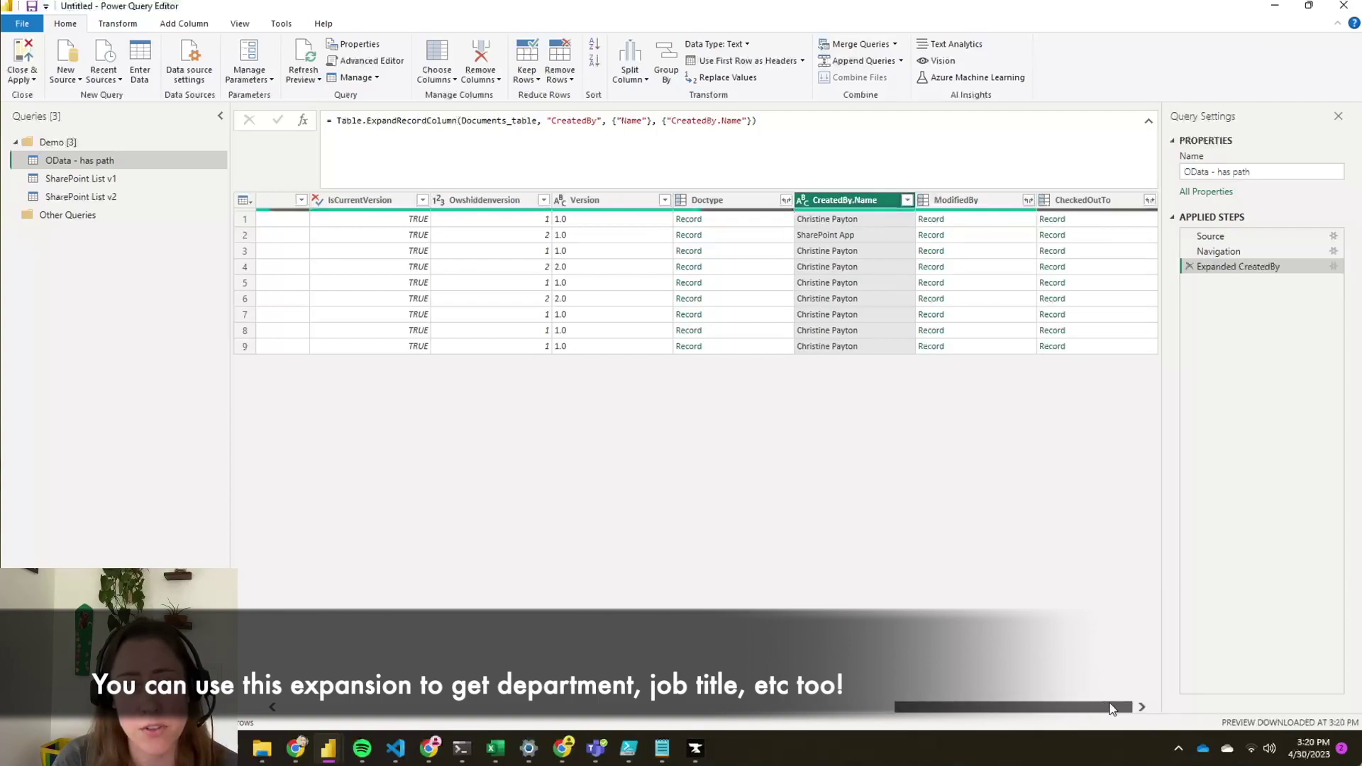
{"action": "left_click", "coordinate": [1090, 205]}
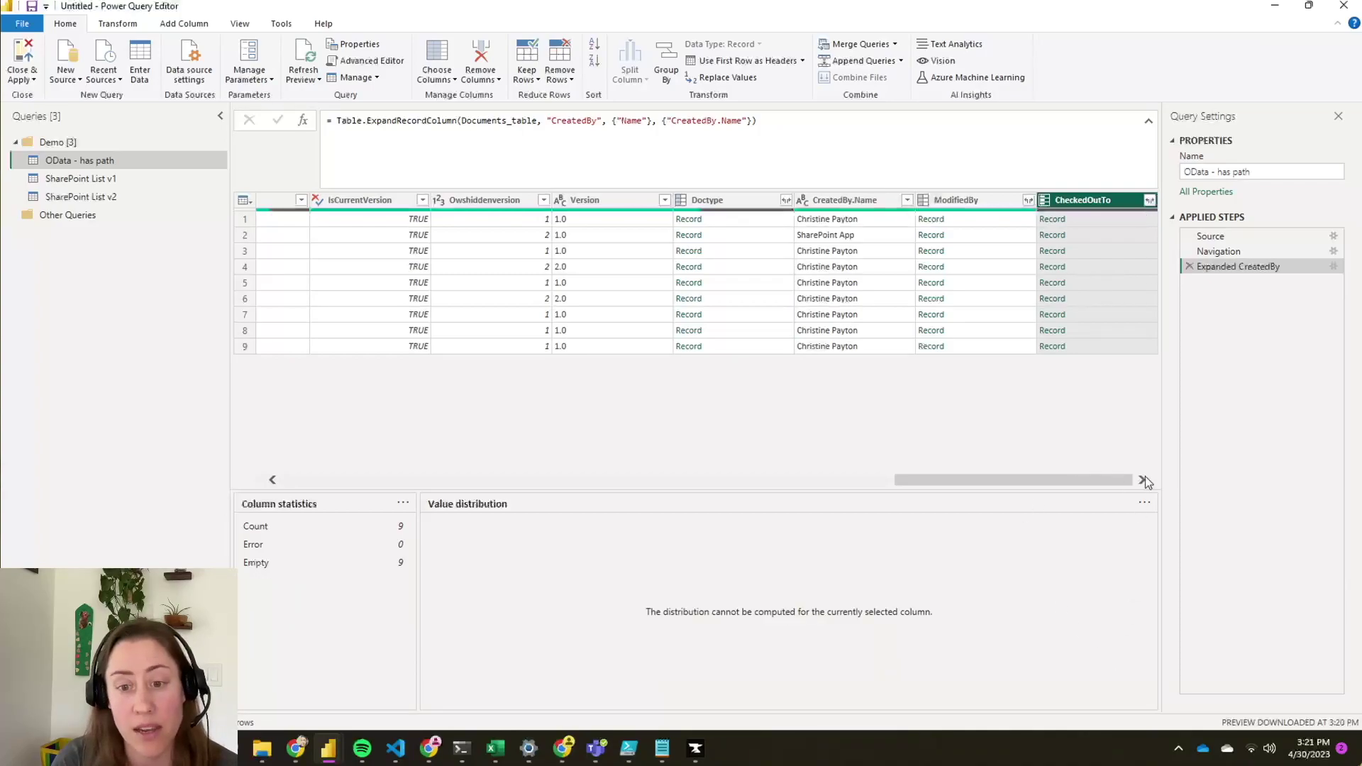
{"action": "left_click_drag", "start_coordinate": [1104, 482], "coordinate": [383, 518]}
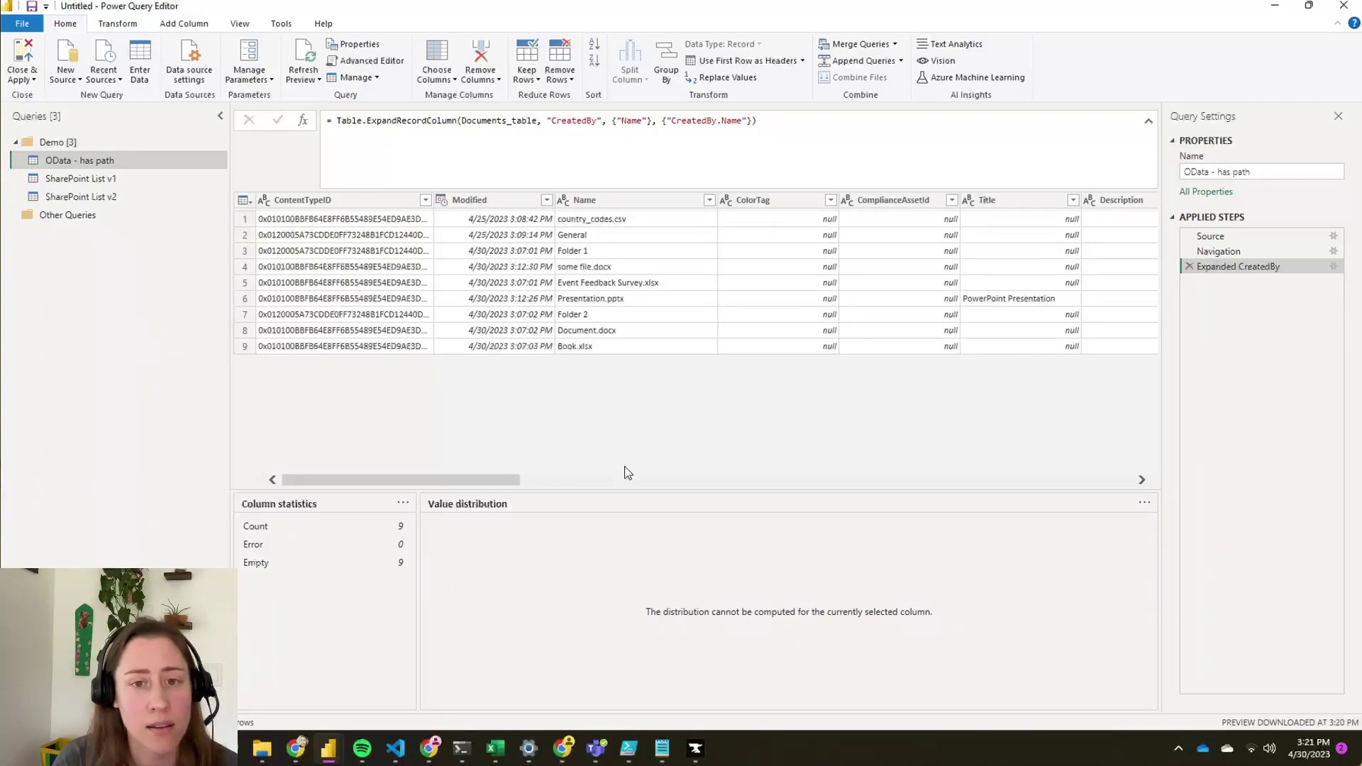
- In SharePoint List v1, copy row 6's full ServerRedirectedEmbedUri link from the value preview
{"action": "left_click", "coordinate": [46, 181]}
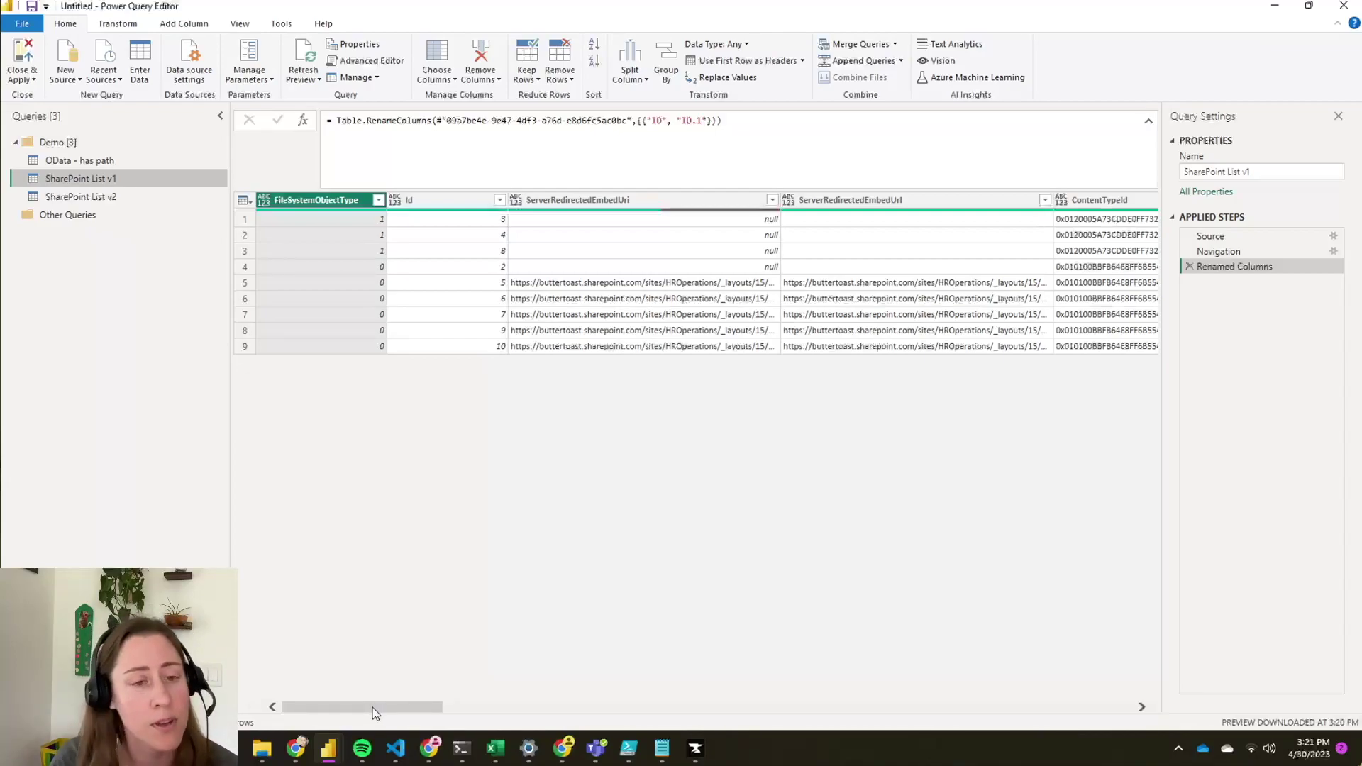
{"action": "left_click_drag", "start_coordinate": [371, 709], "coordinate": [394, 709]}
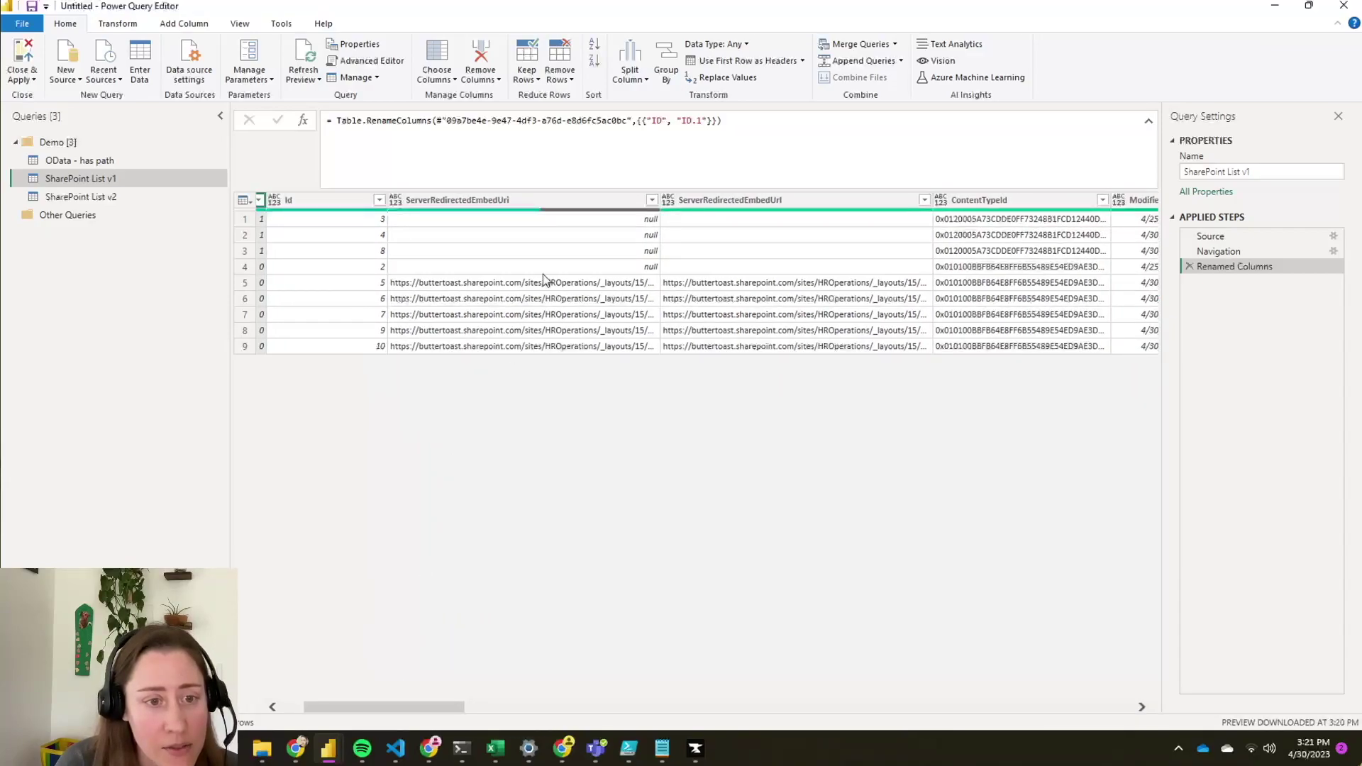
{"action": "left_click", "coordinate": [537, 299]}
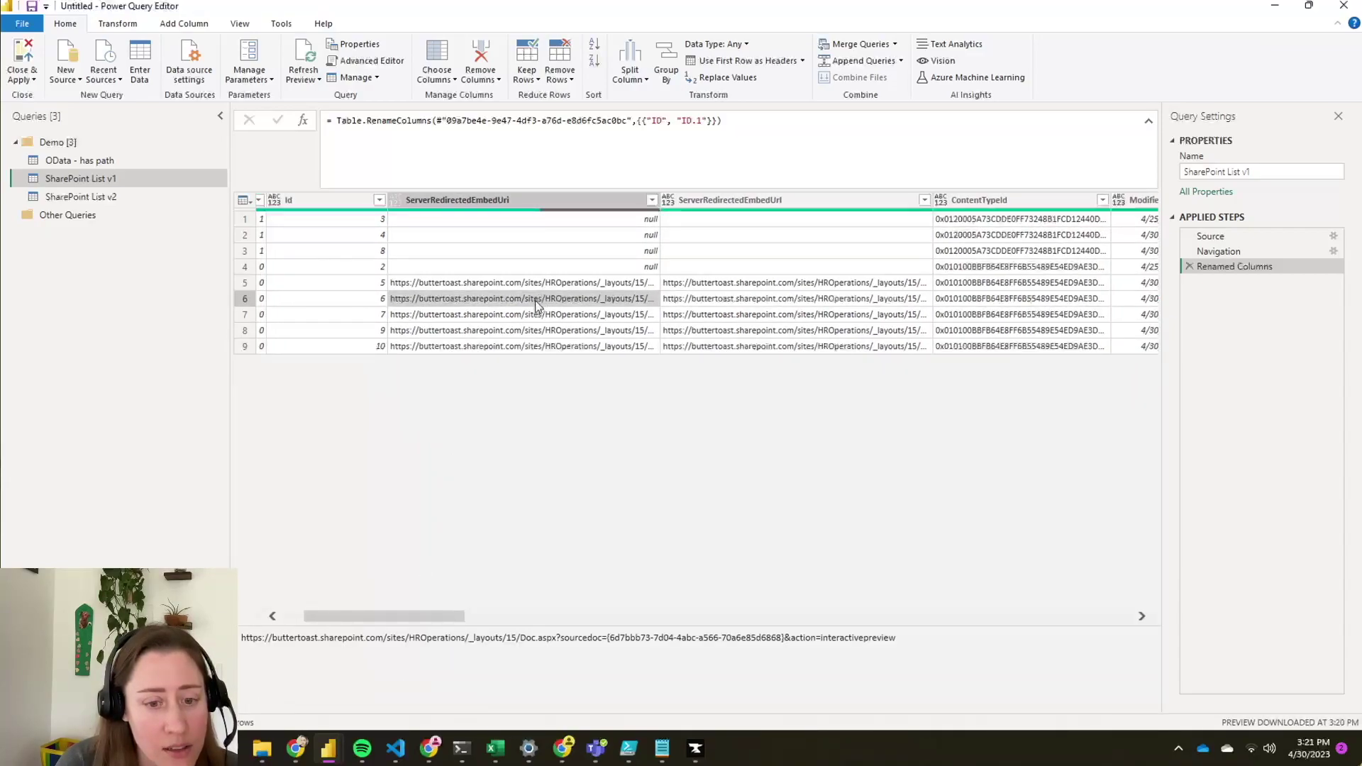
{"action": "left_click_drag", "start_coordinate": [901, 640], "coordinate": [238, 667]}
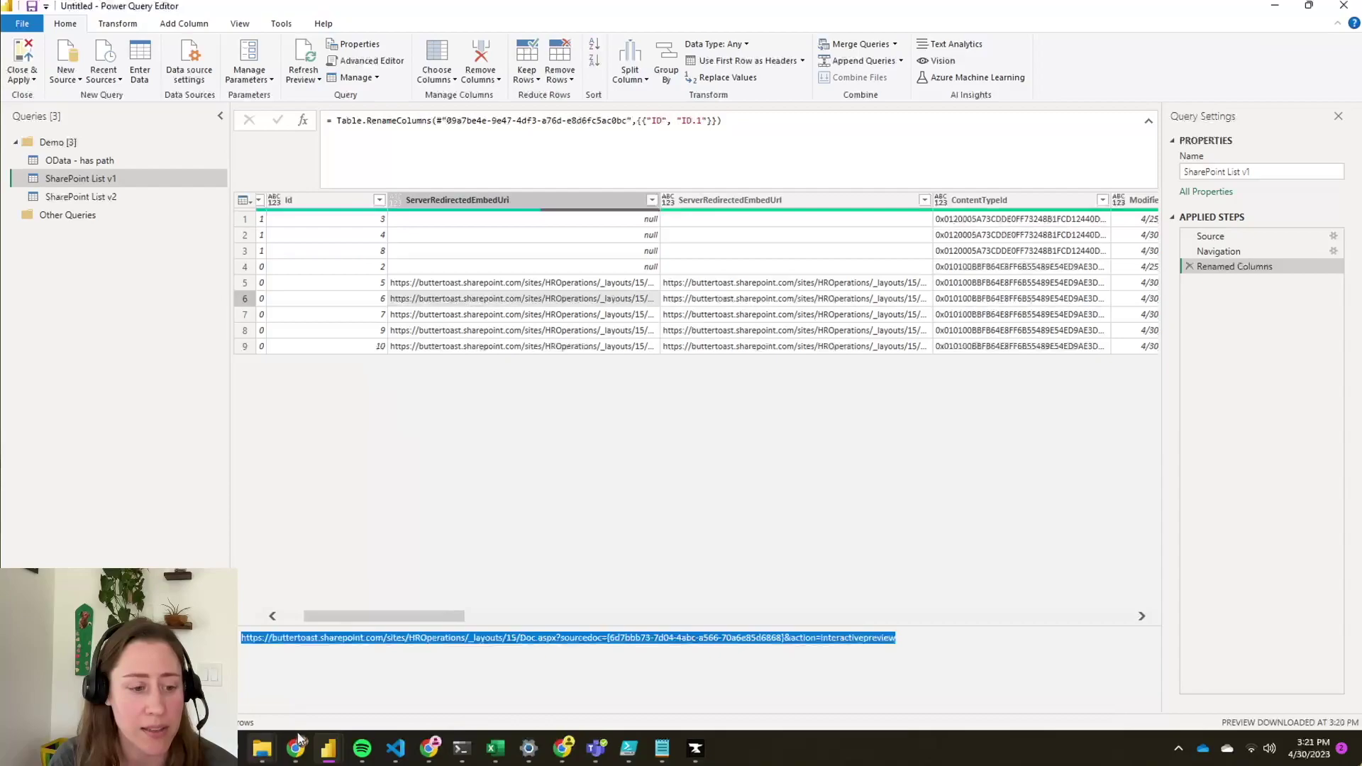
{"action": "left_click", "coordinate": [429, 748]}
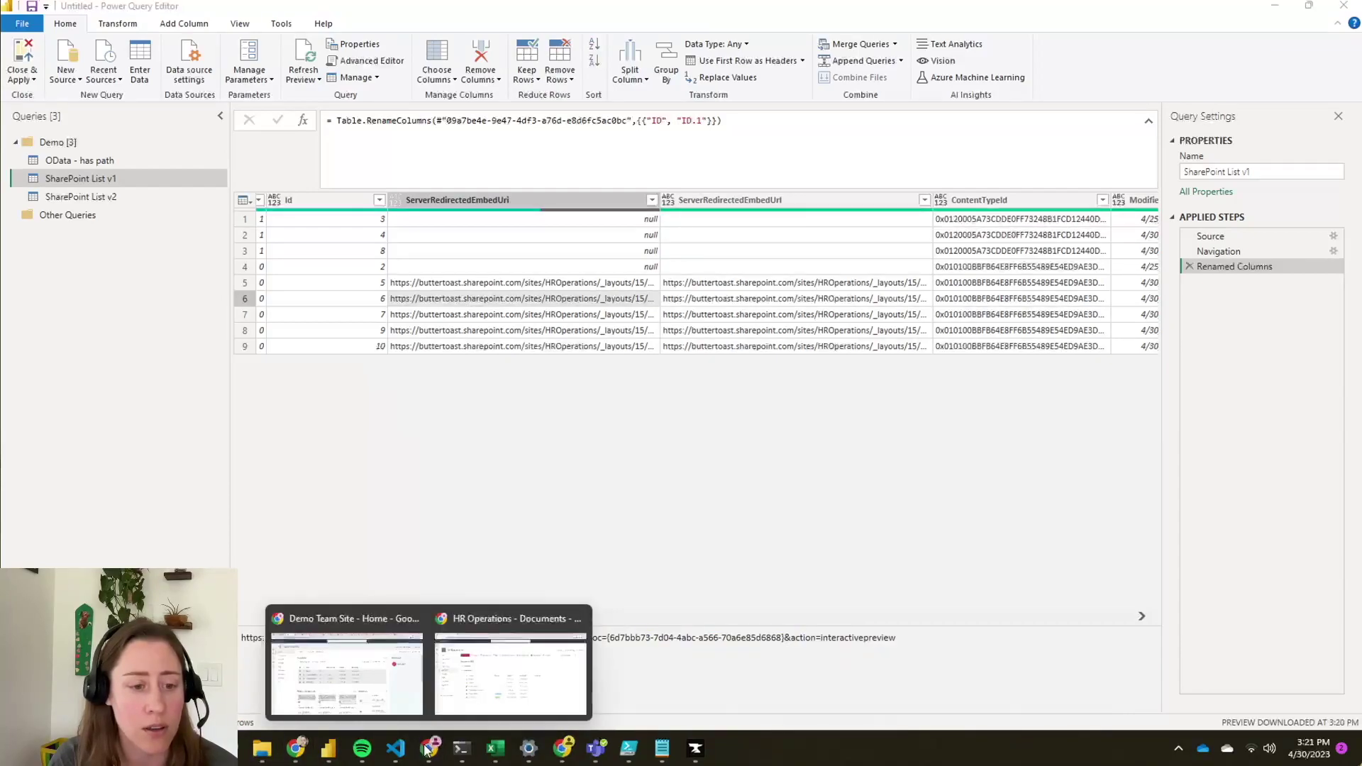
- Paste the copied link into Chrome to confirm it opens Event Feedback Survey.xlsx, then go back
{"action": "left_click", "coordinate": [497, 640]}
{"action": "left_click", "coordinate": [205, 41]}
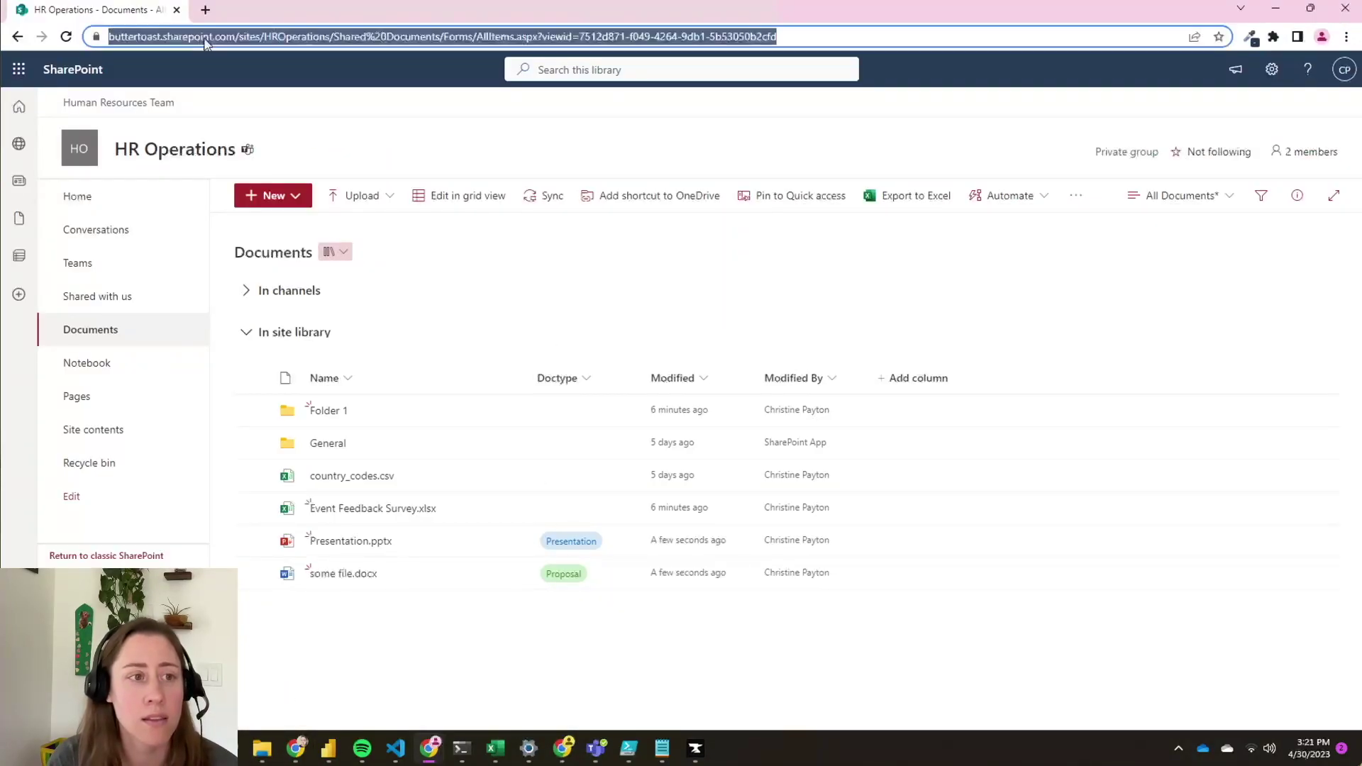
{"action": "type", "text": "buttertoast.sharepoint.com/:x:/r/sites/HROperations/_layouts/15/Doc.aspx?sourcedoc=%7B6d7bbb73-7d04-4abc-a566-70a6e85d6868%7D&action=interactivepreview"}
{"action": "key", "text": "Return"}
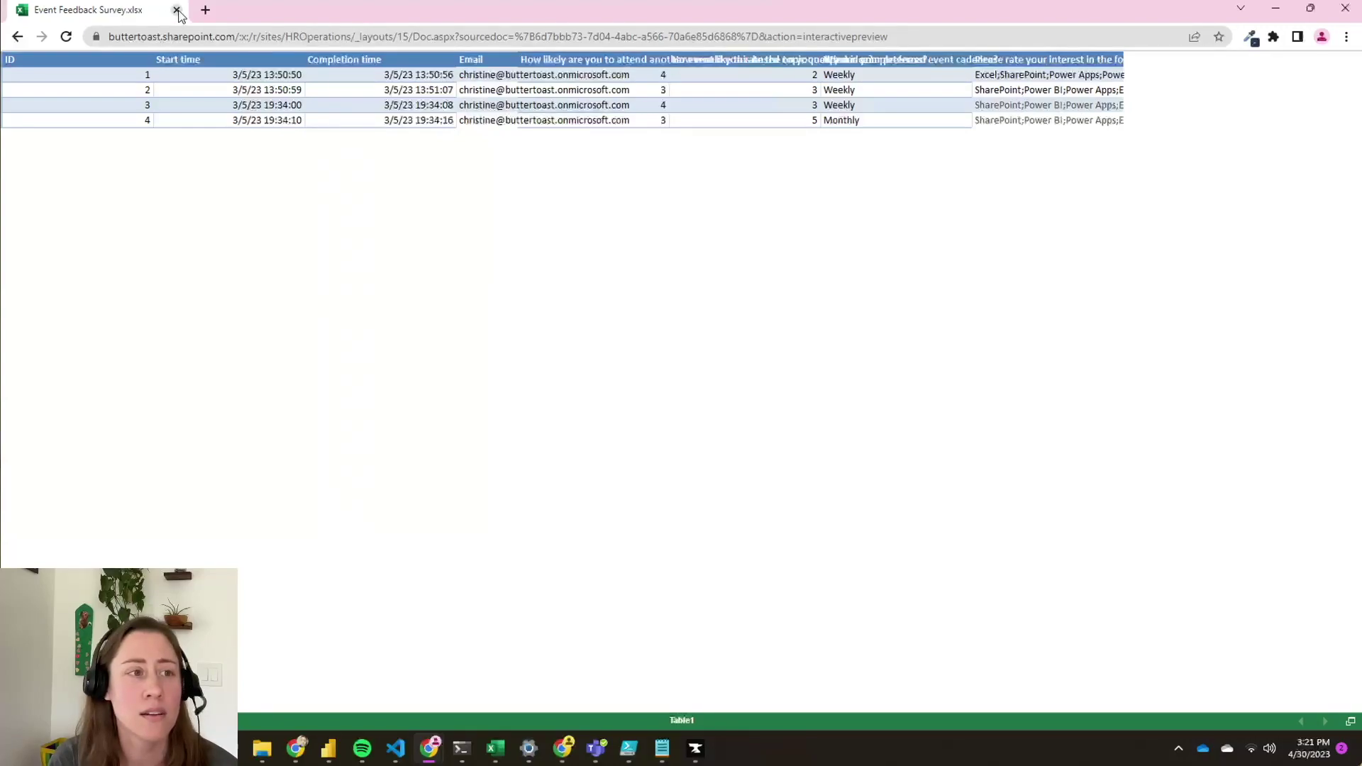
{"action": "left_click", "coordinate": [17, 36]}
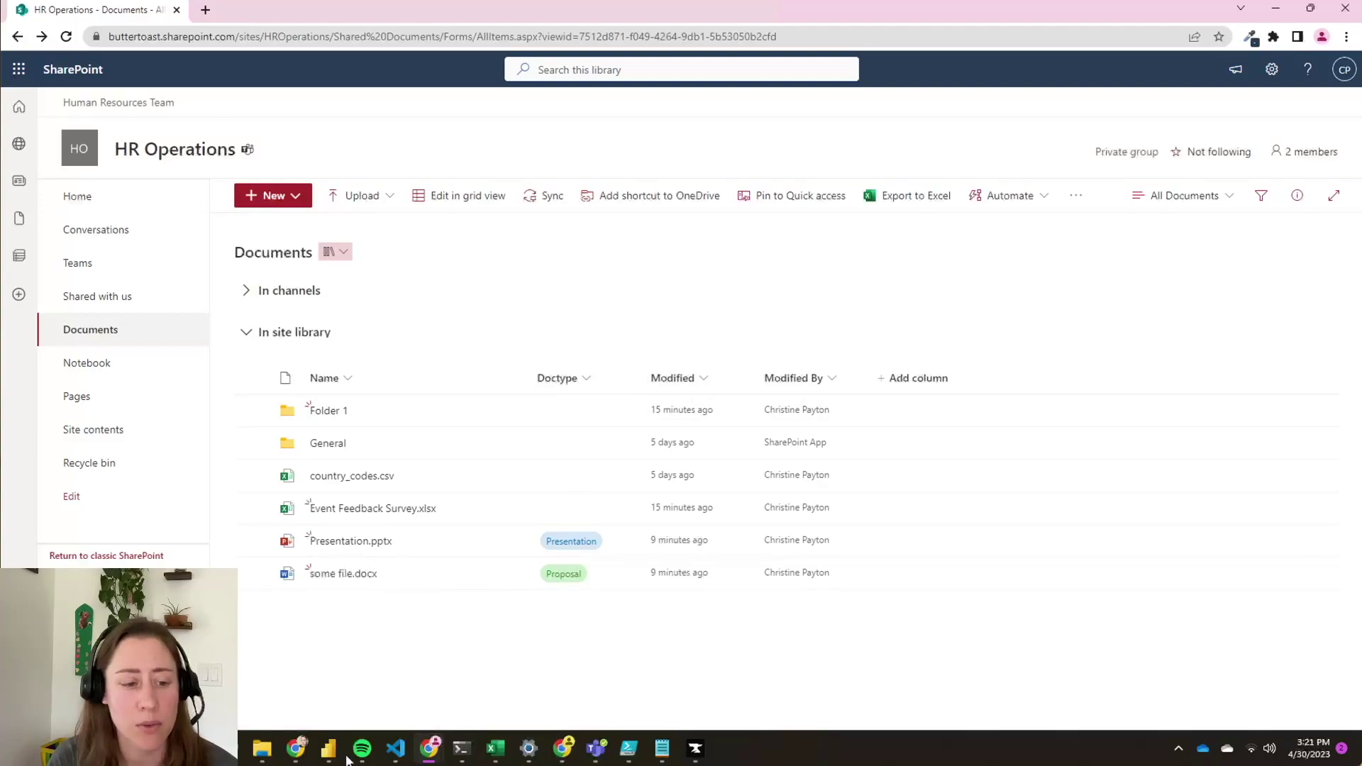
{"action": "mouse_move", "coordinate": [328, 749]}
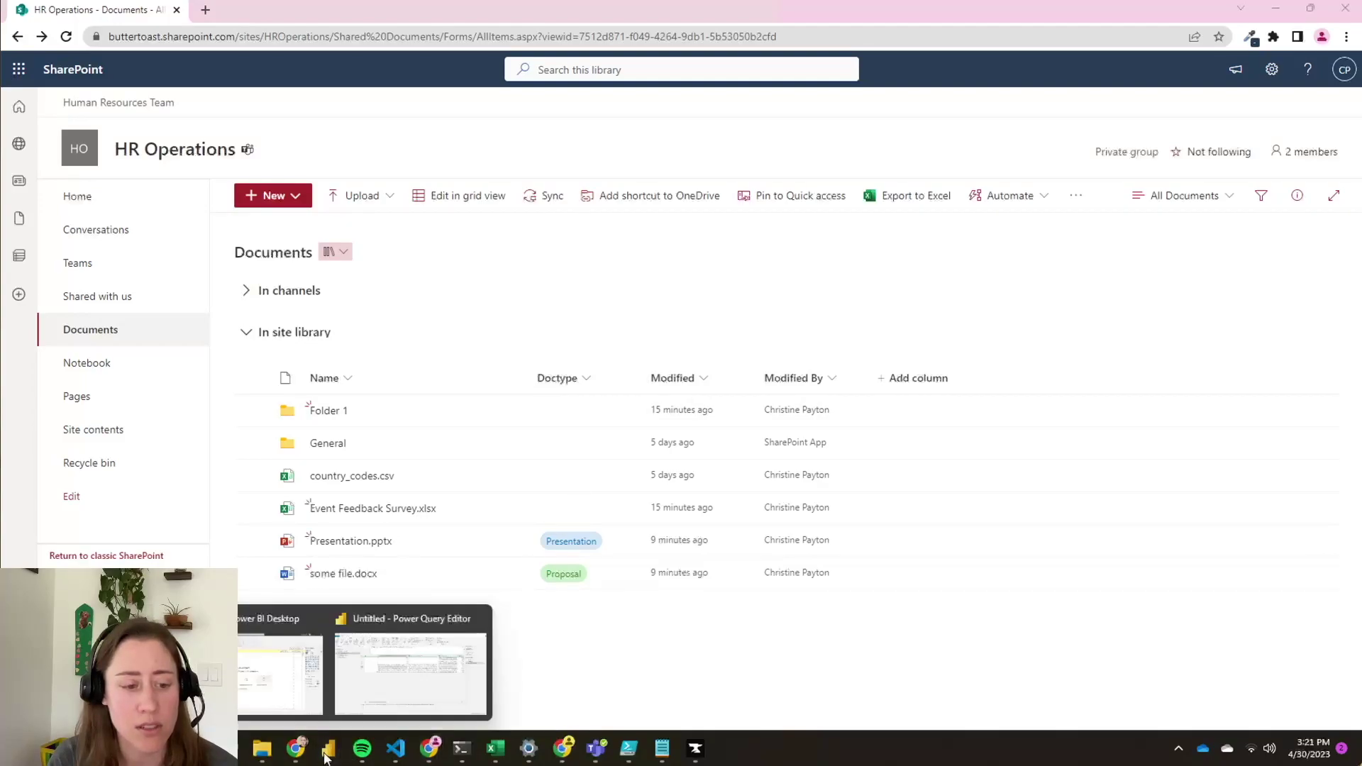
{"action": "left_click", "coordinate": [402, 680]}
- Scroll the SharePoint List v1 preview past Title, GUID and ContentType to the File and Folder columns
{"action": "triple_click", "coordinate": [434, 637]}
{"action": "left_click_drag", "start_coordinate": [436, 616], "coordinate": [497, 621]}
{"action": "left_click", "coordinate": [660, 626]}
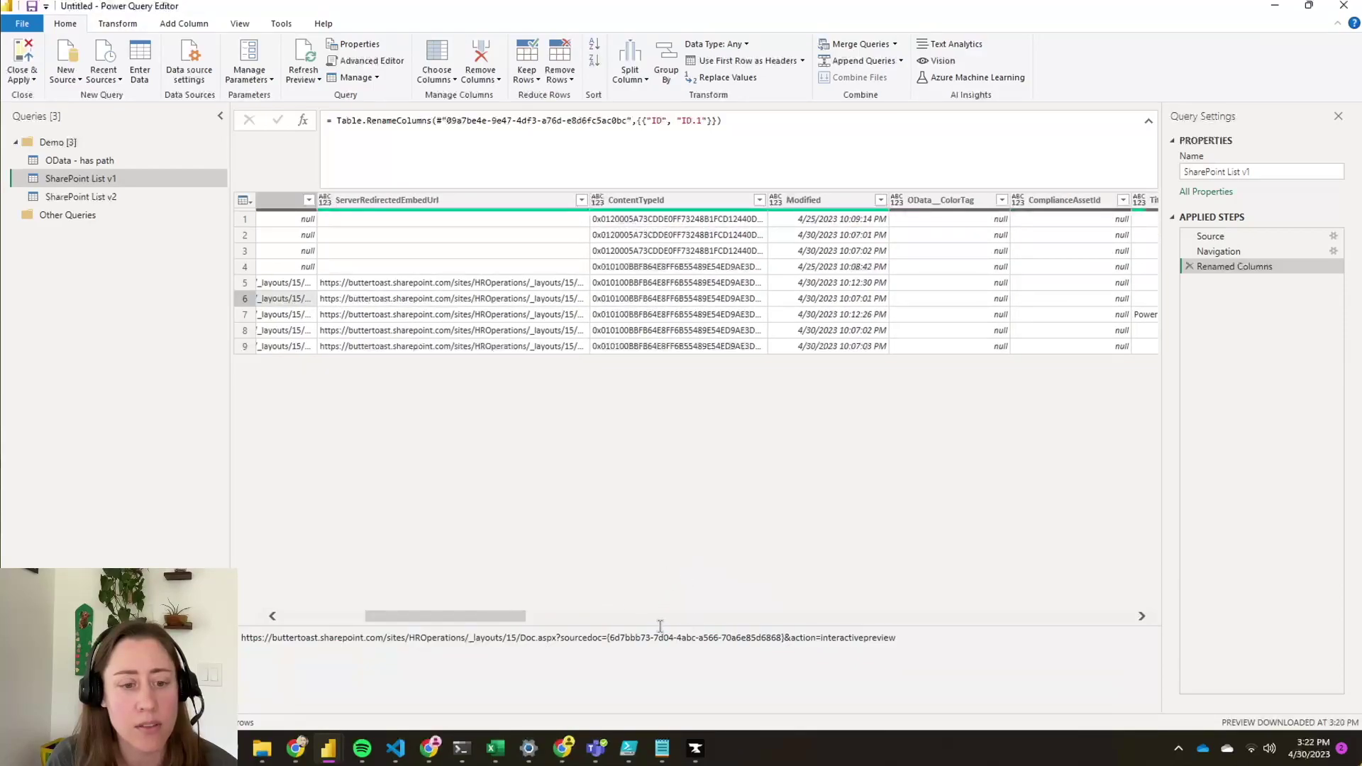
{"action": "left_click", "coordinate": [660, 618]}
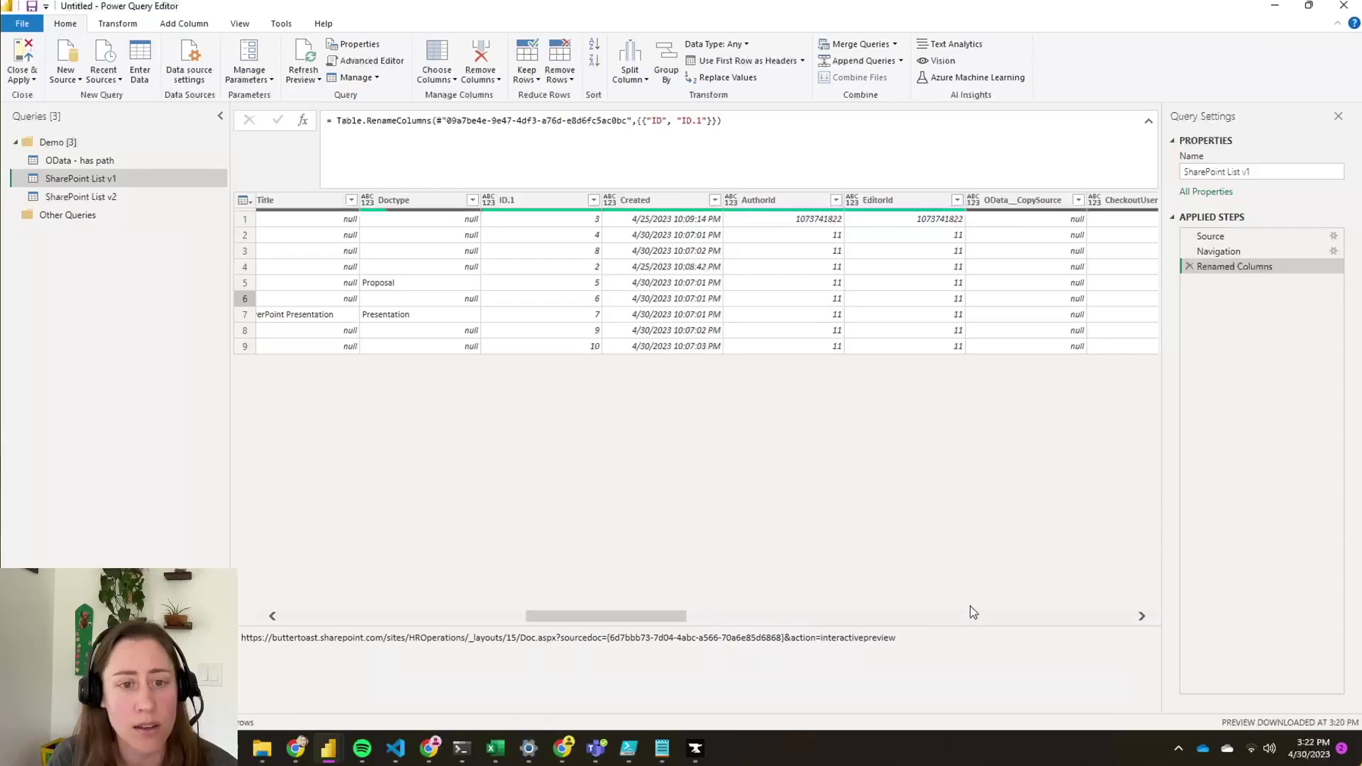
{"action": "left_click", "coordinate": [1029, 618]}
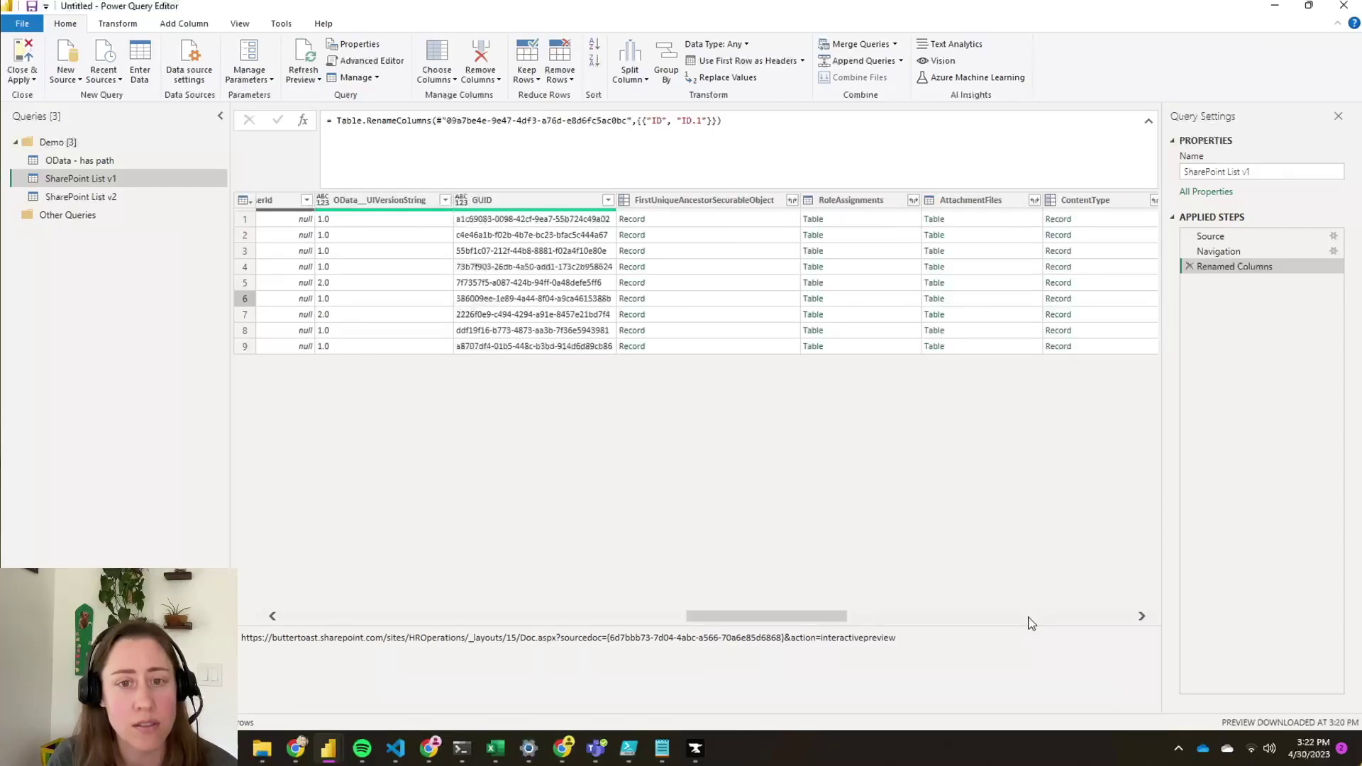
{"action": "left_click", "coordinate": [1029, 619]}
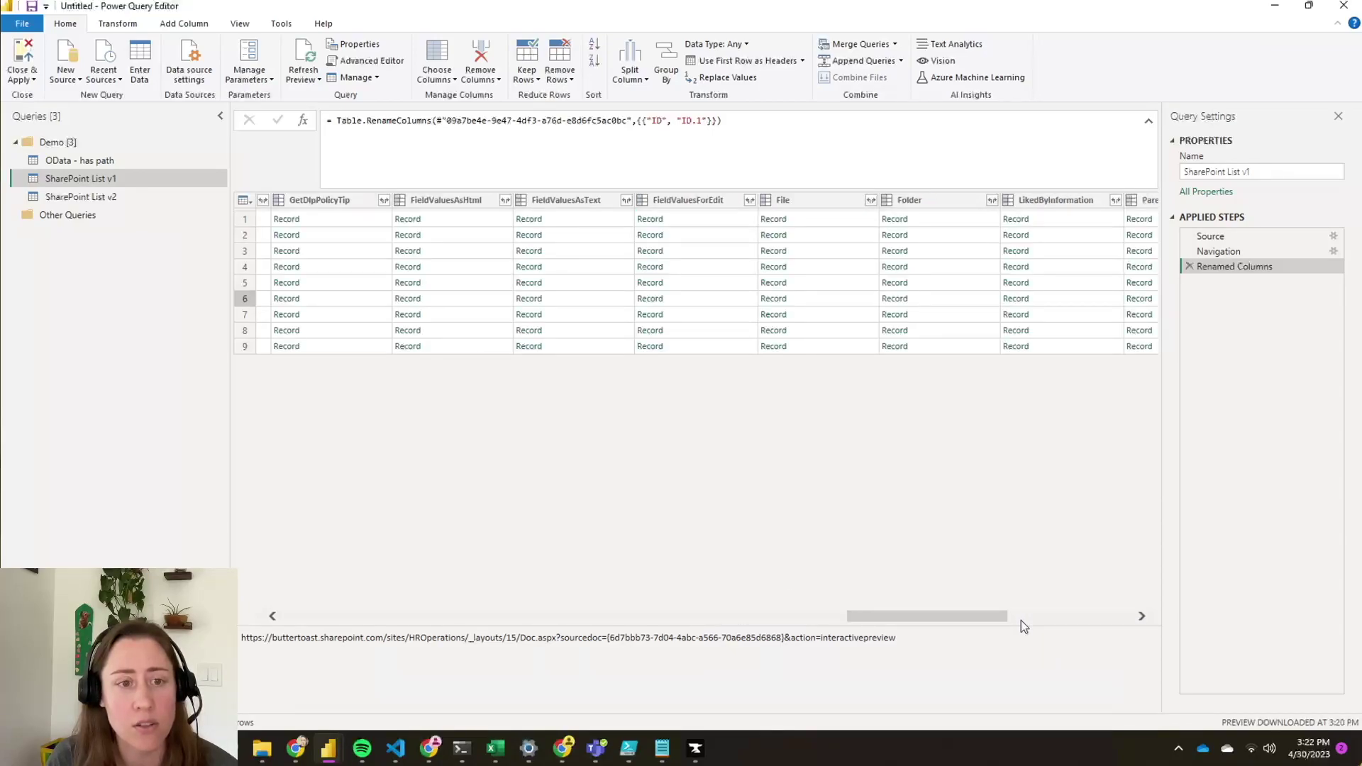
{"action": "left_click", "coordinate": [1089, 615]}
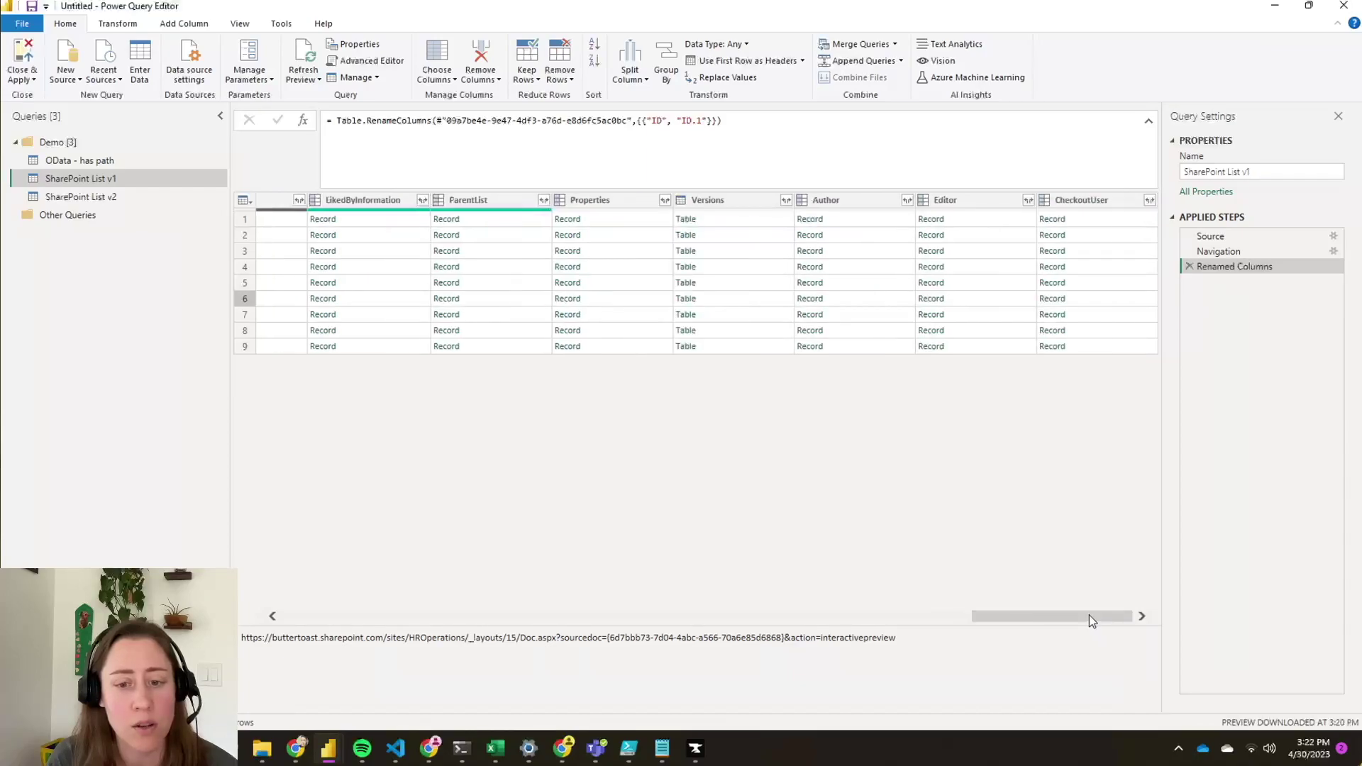
{"action": "left_click_drag", "start_coordinate": [1087, 618], "coordinate": [1015, 623]}
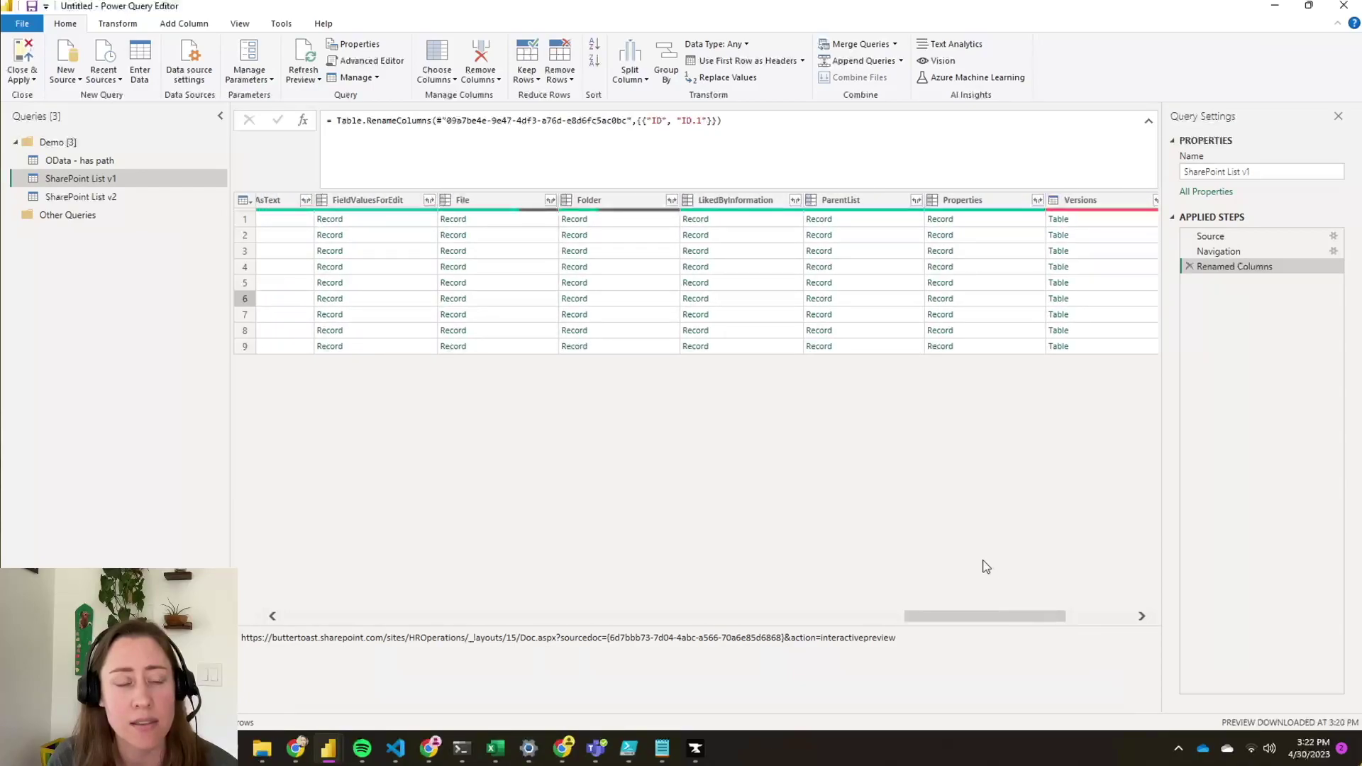
- Expand the File column to just its Name and ServerRelativeUrl fields
{"action": "left_click", "coordinate": [521, 201]}
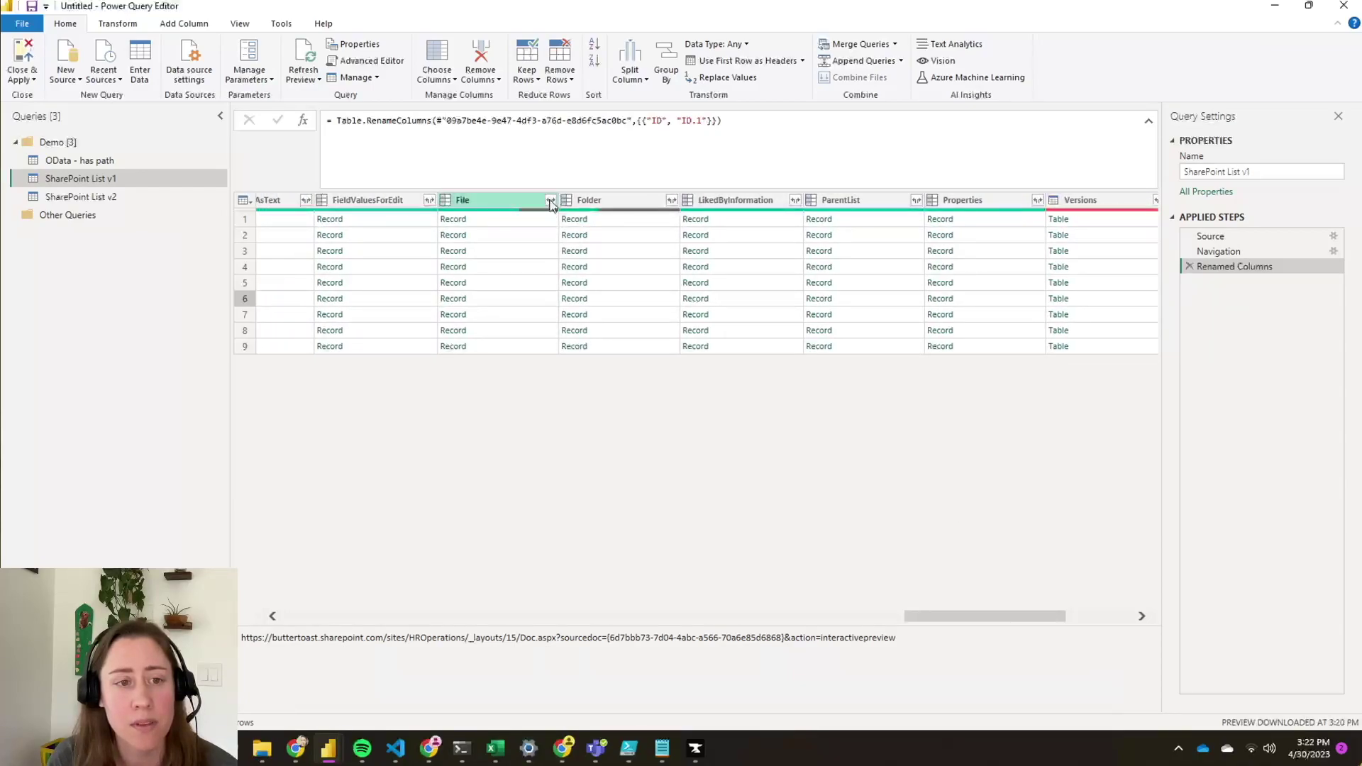
{"action": "left_click", "coordinate": [550, 200]}
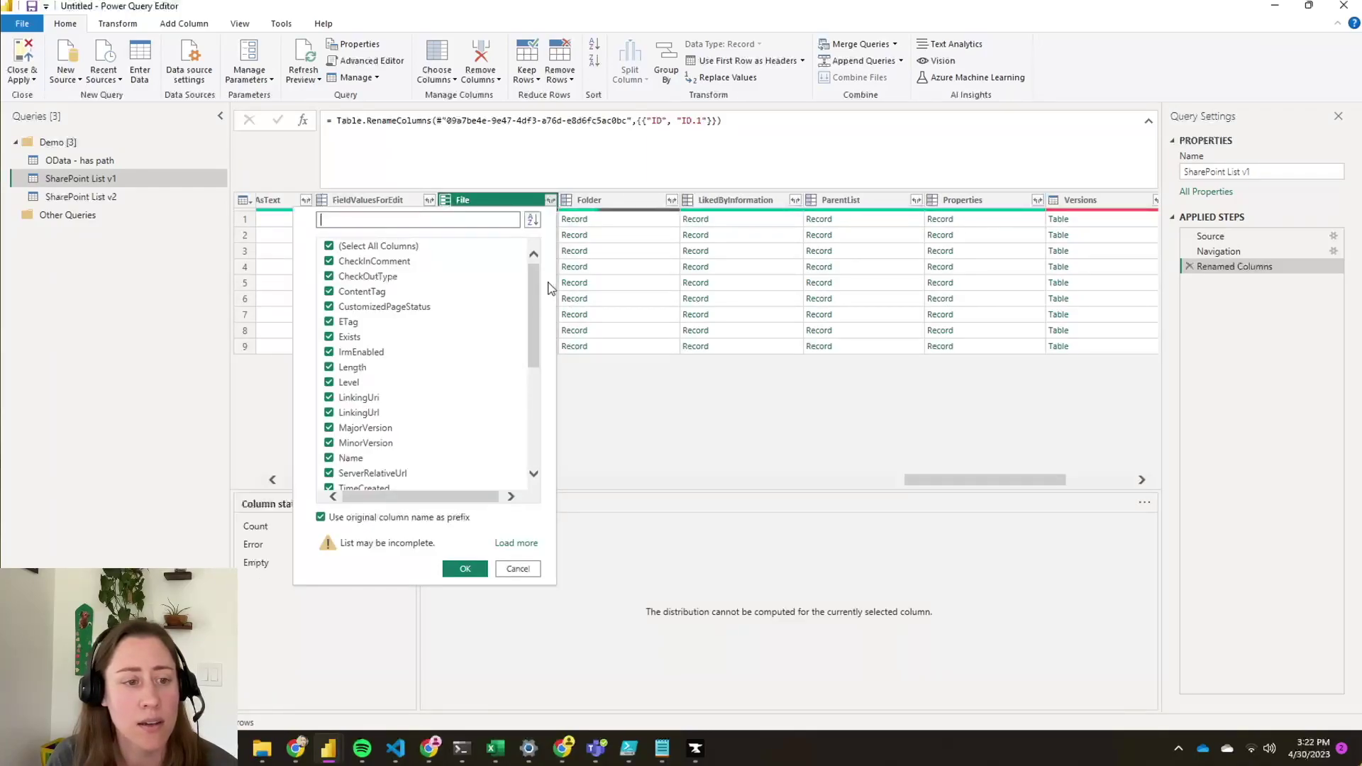
{"action": "left_click", "coordinate": [328, 247]}
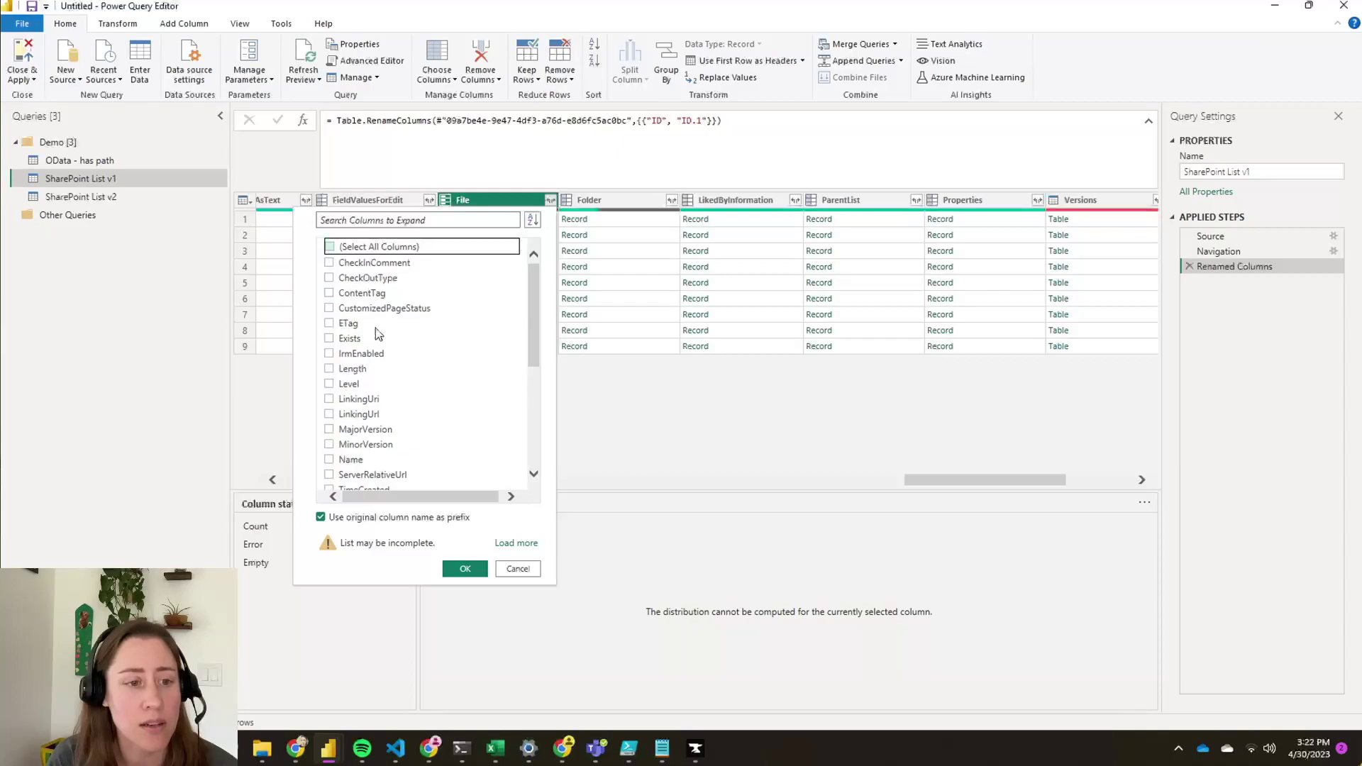
{"action": "scroll", "coordinate": [534, 339], "scroll_direction": "down", "scroll_amount": 2}
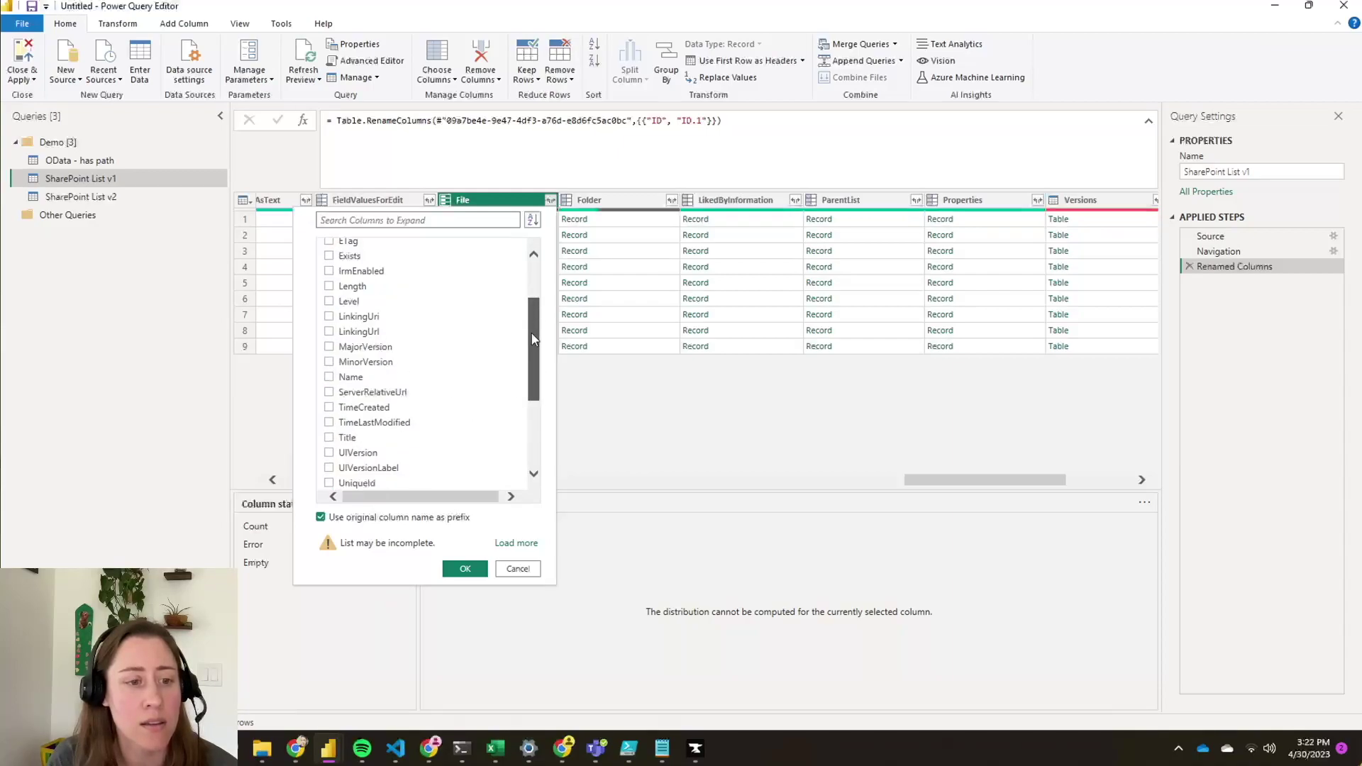
{"action": "left_click", "coordinate": [329, 393]}
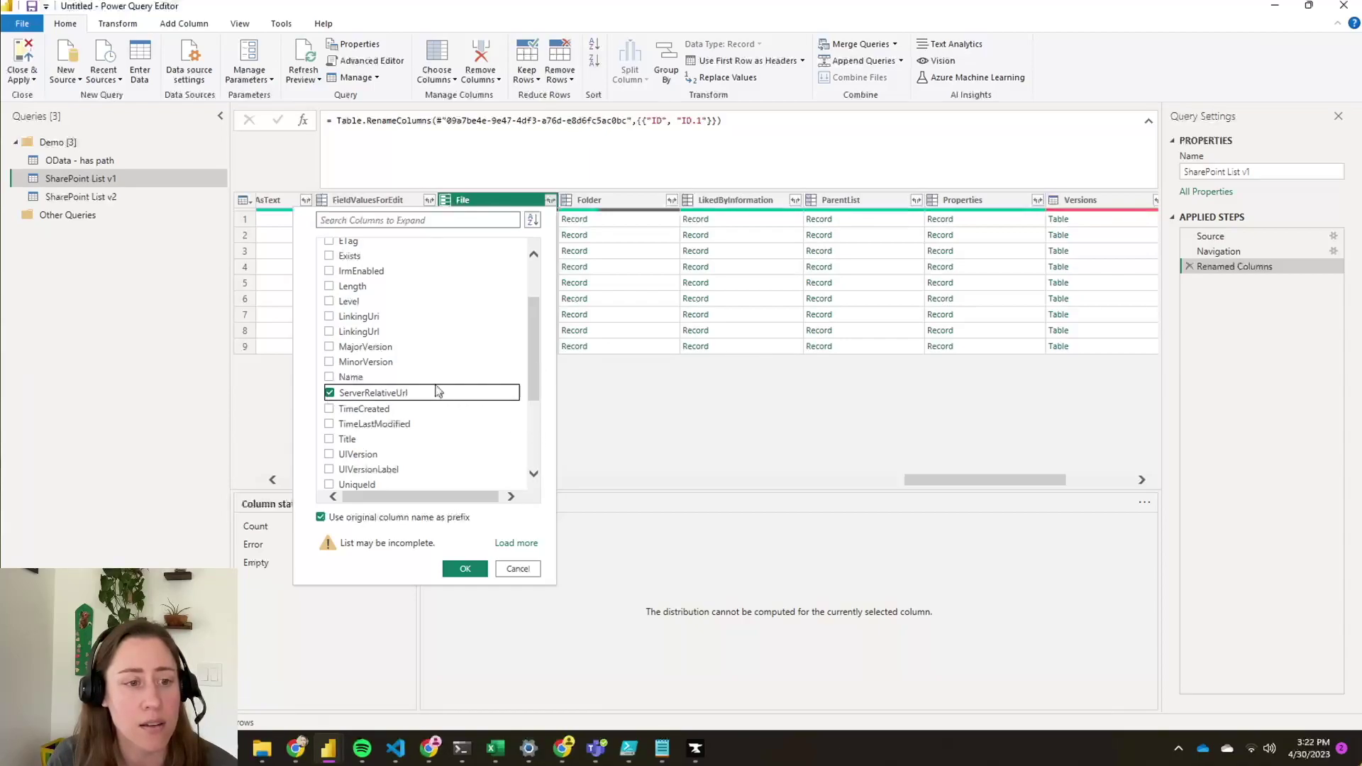
{"action": "left_click", "coordinate": [329, 378]}
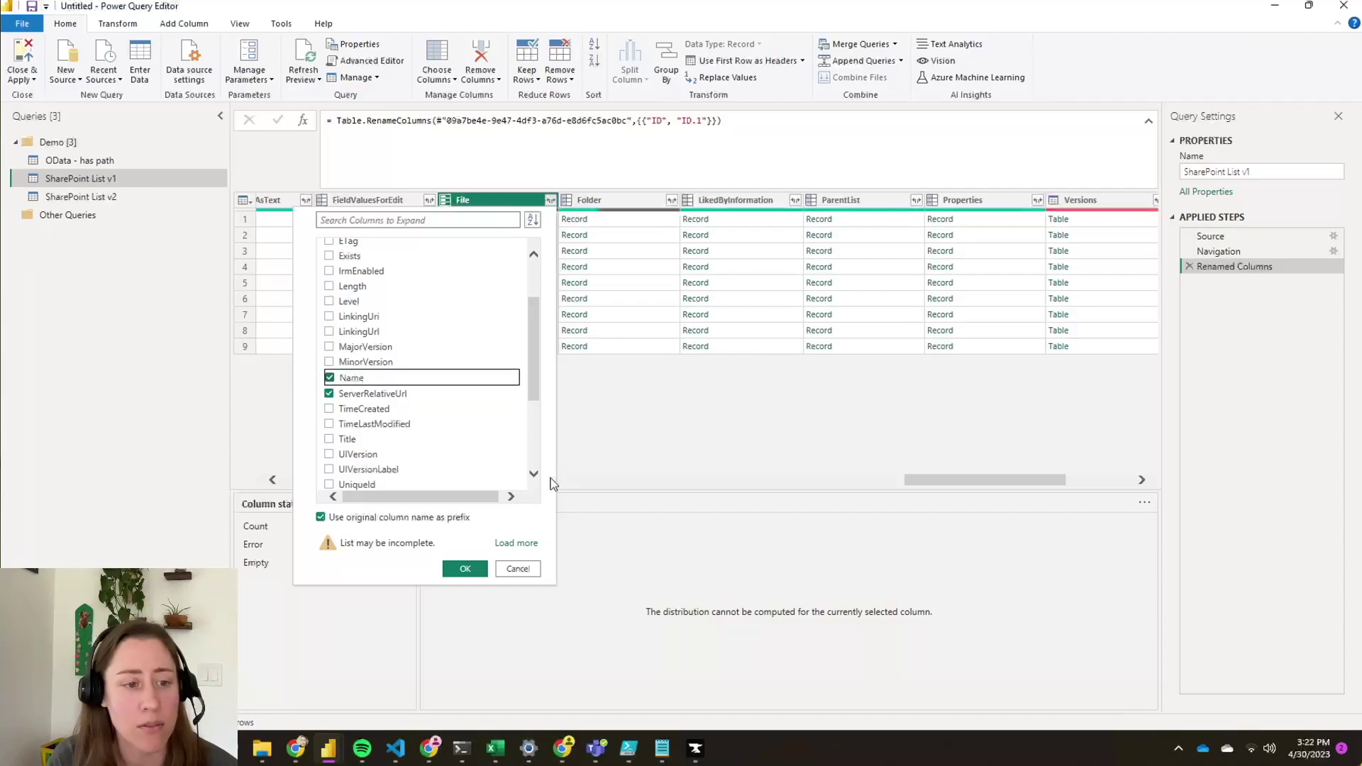
{"action": "left_click_drag", "start_coordinate": [540, 404], "coordinate": [477, 602]}
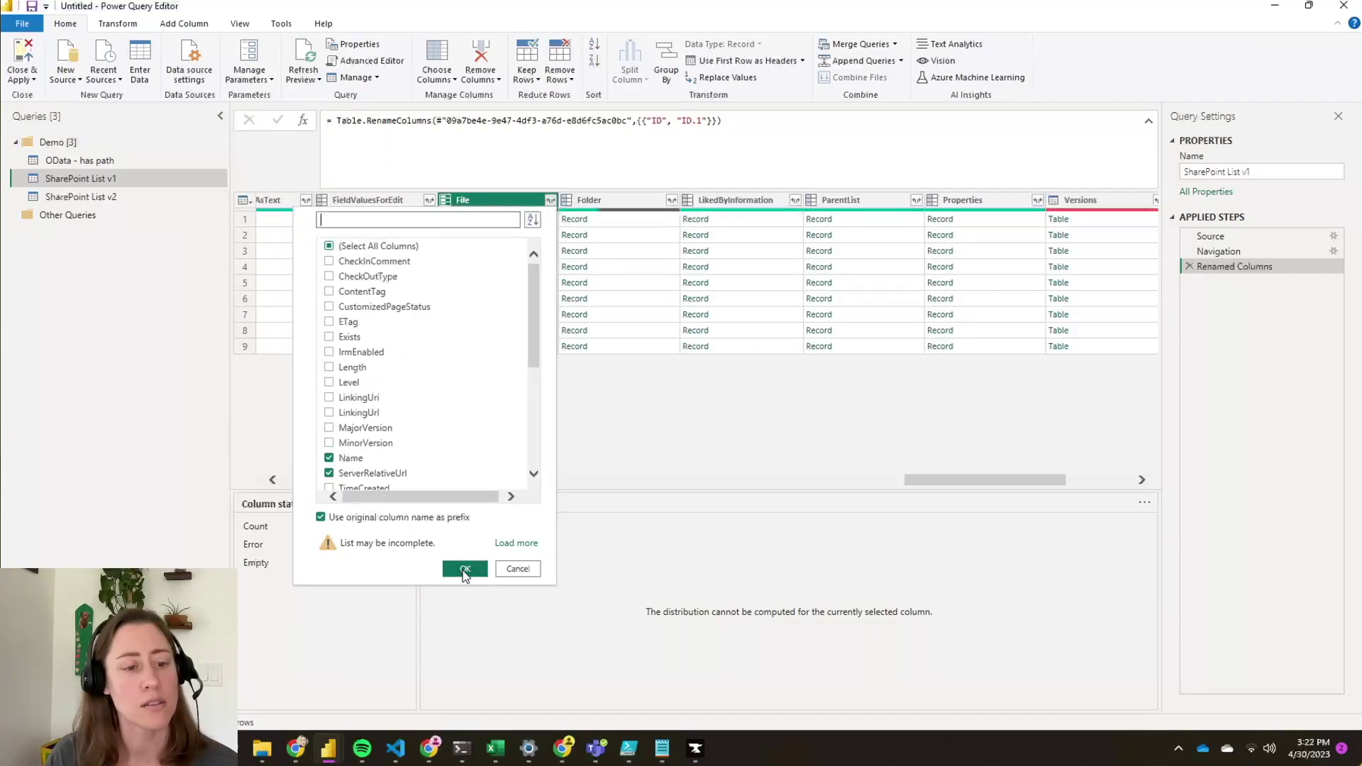
{"action": "left_click", "coordinate": [461, 568]}
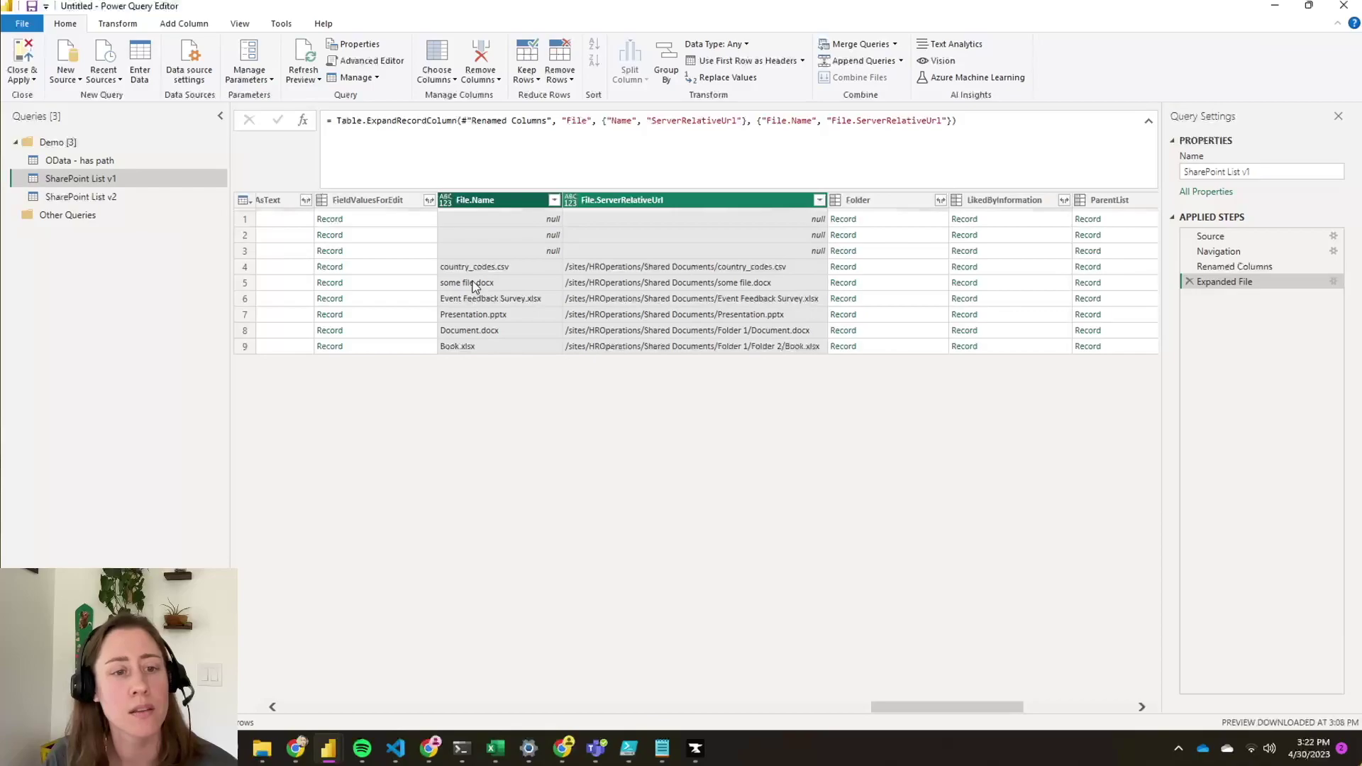
- Keep only File.Name and File.ServerRelativeUrl alongside Id using Remove Other Columns
{"action": "left_click", "coordinate": [667, 299]}
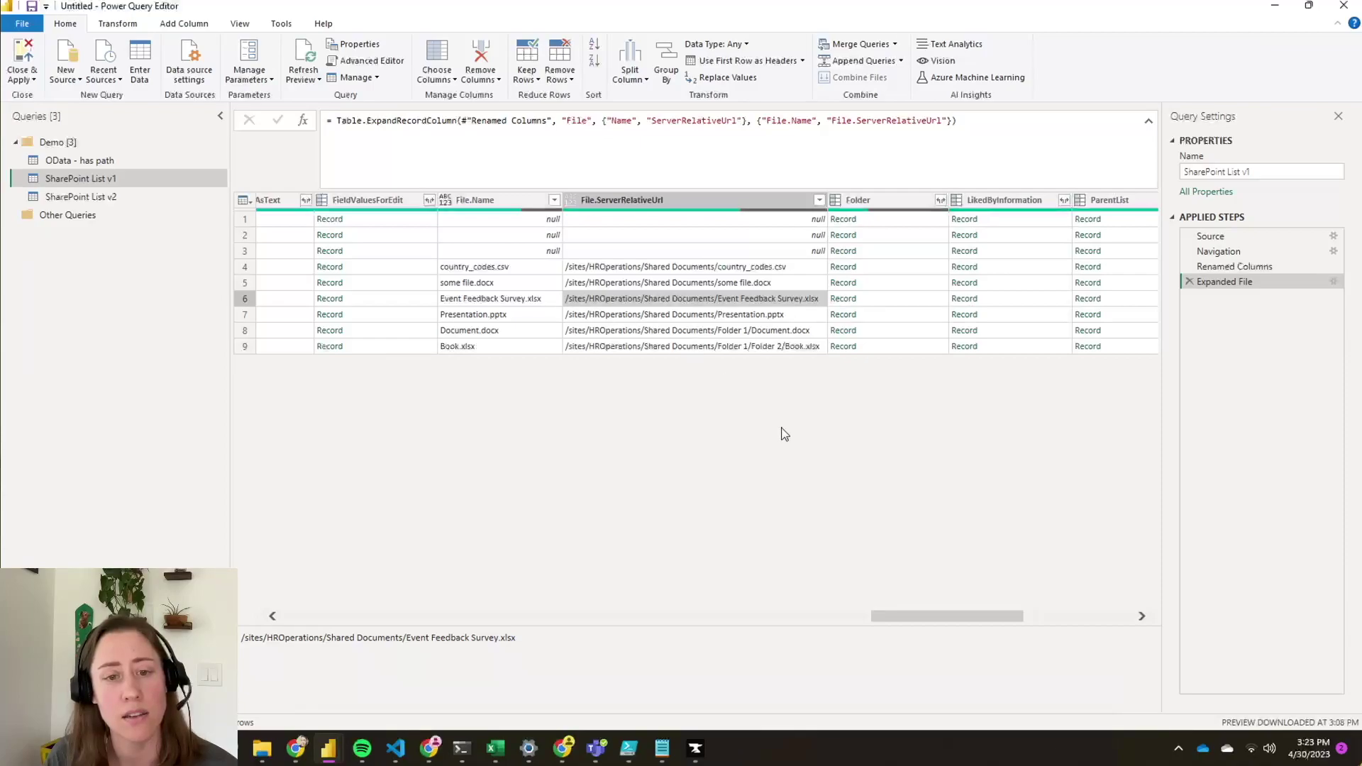
{"action": "left_click_drag", "start_coordinate": [957, 619], "coordinate": [890, 619]}
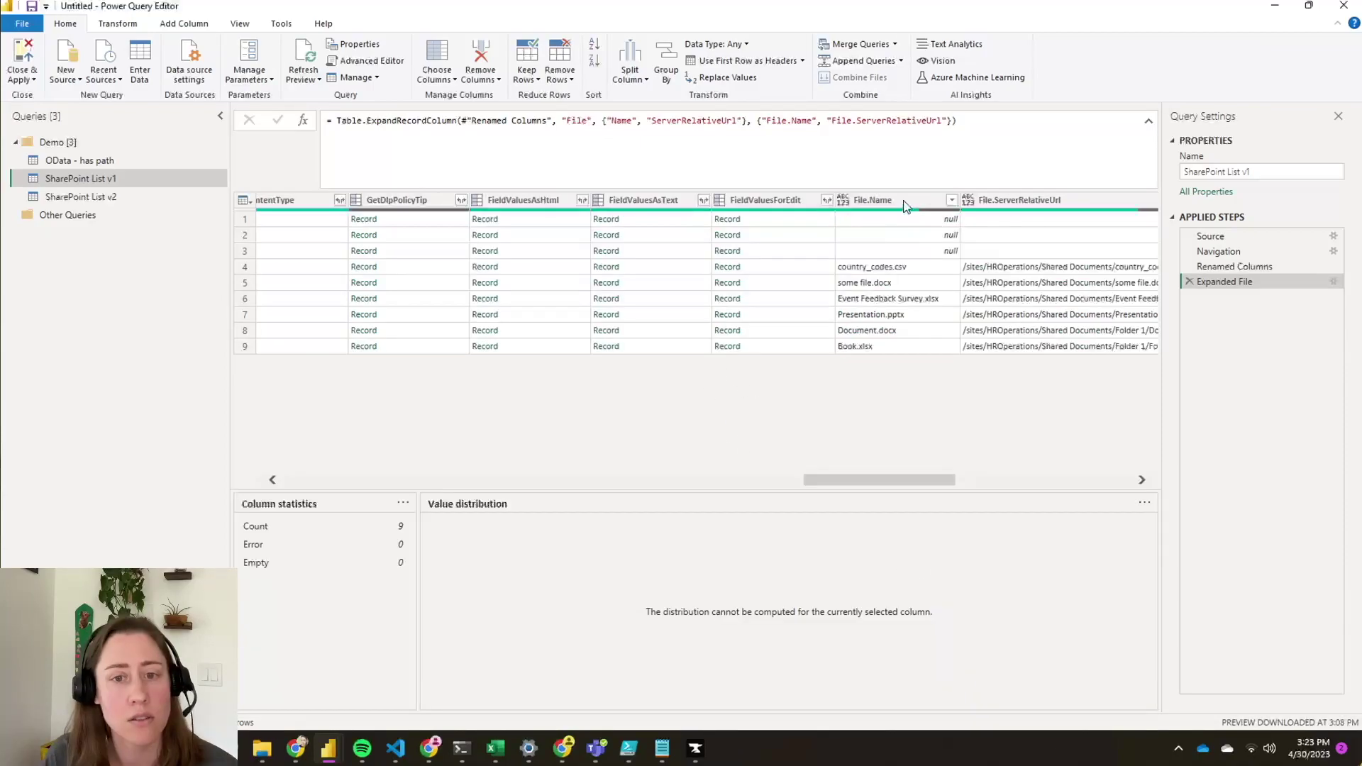
{"action": "left_click", "coordinate": [902, 201]}
{"action": "left_click", "coordinate": [1046, 197], "text": "ctrl"}
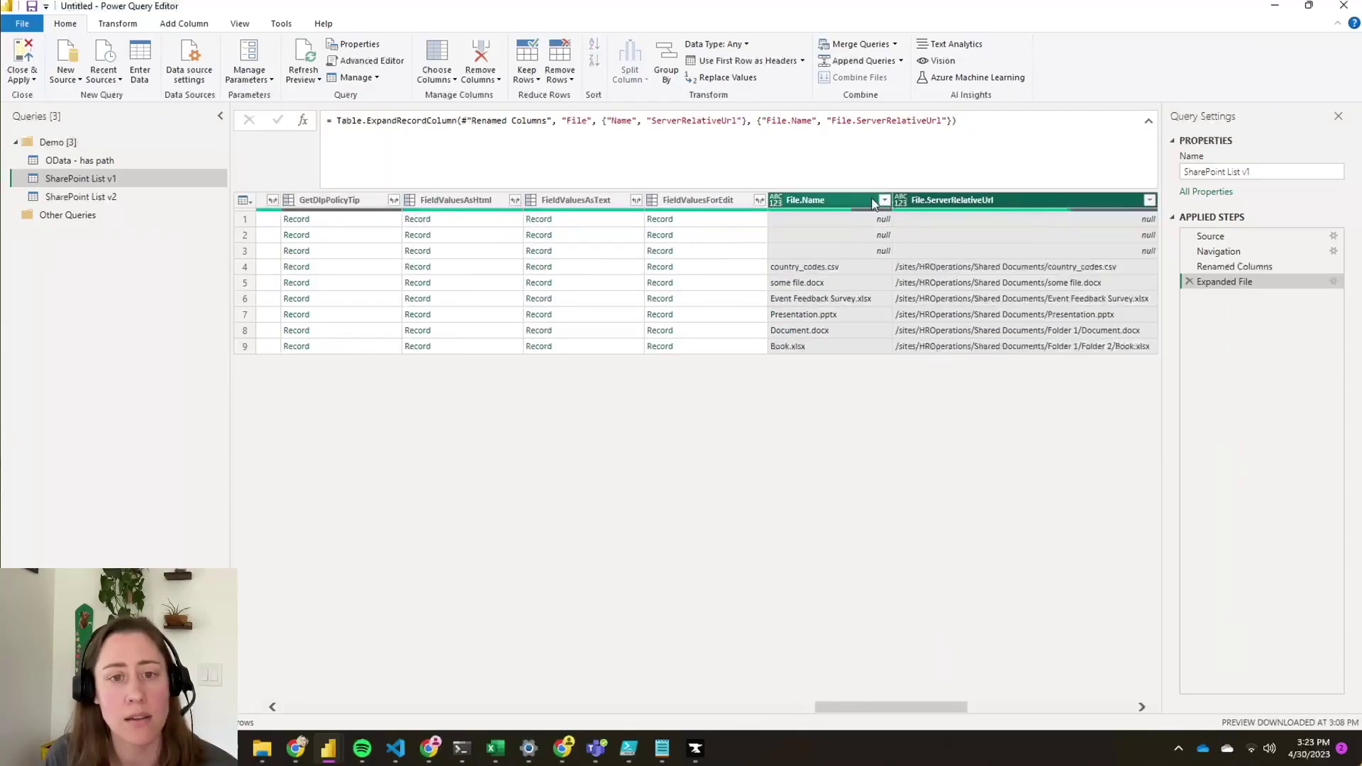
{"action": "right_click", "coordinate": [809, 200]}
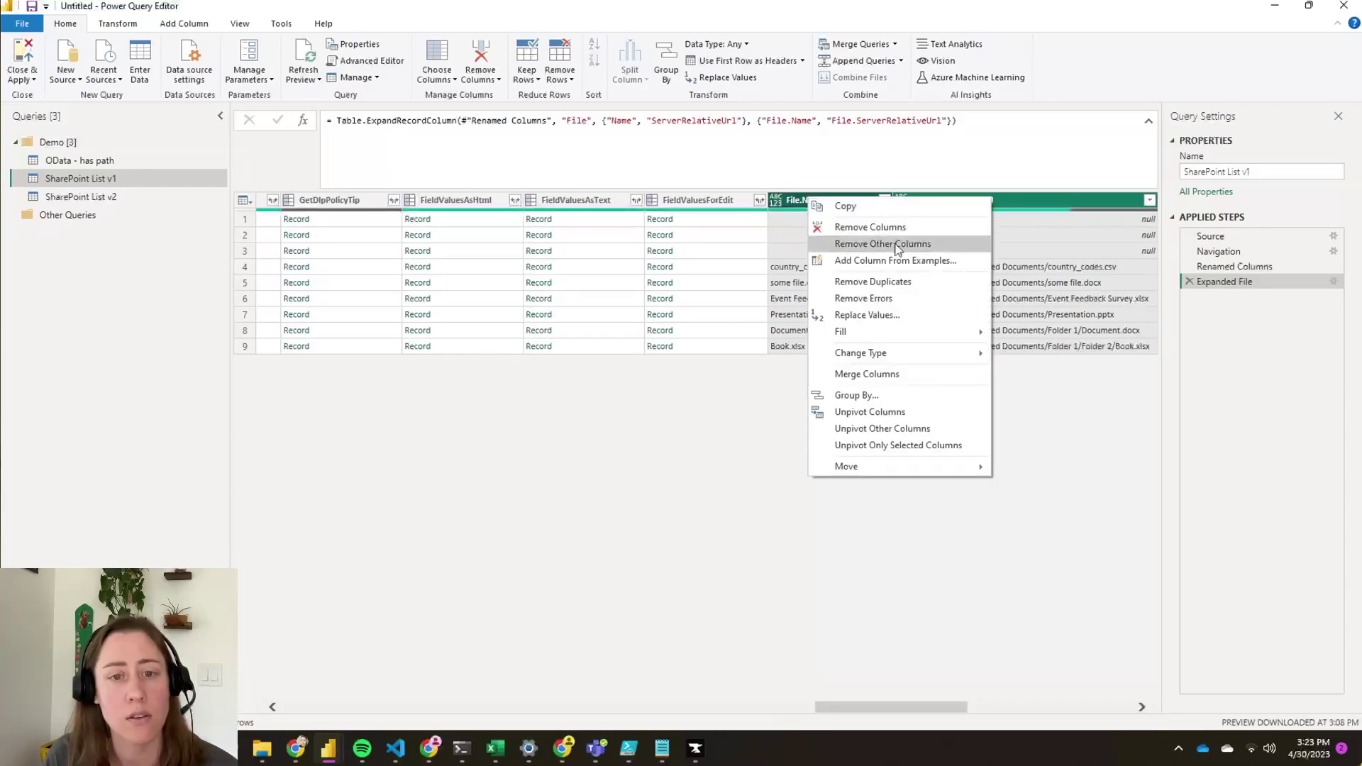
{"action": "left_click", "coordinate": [895, 244]}
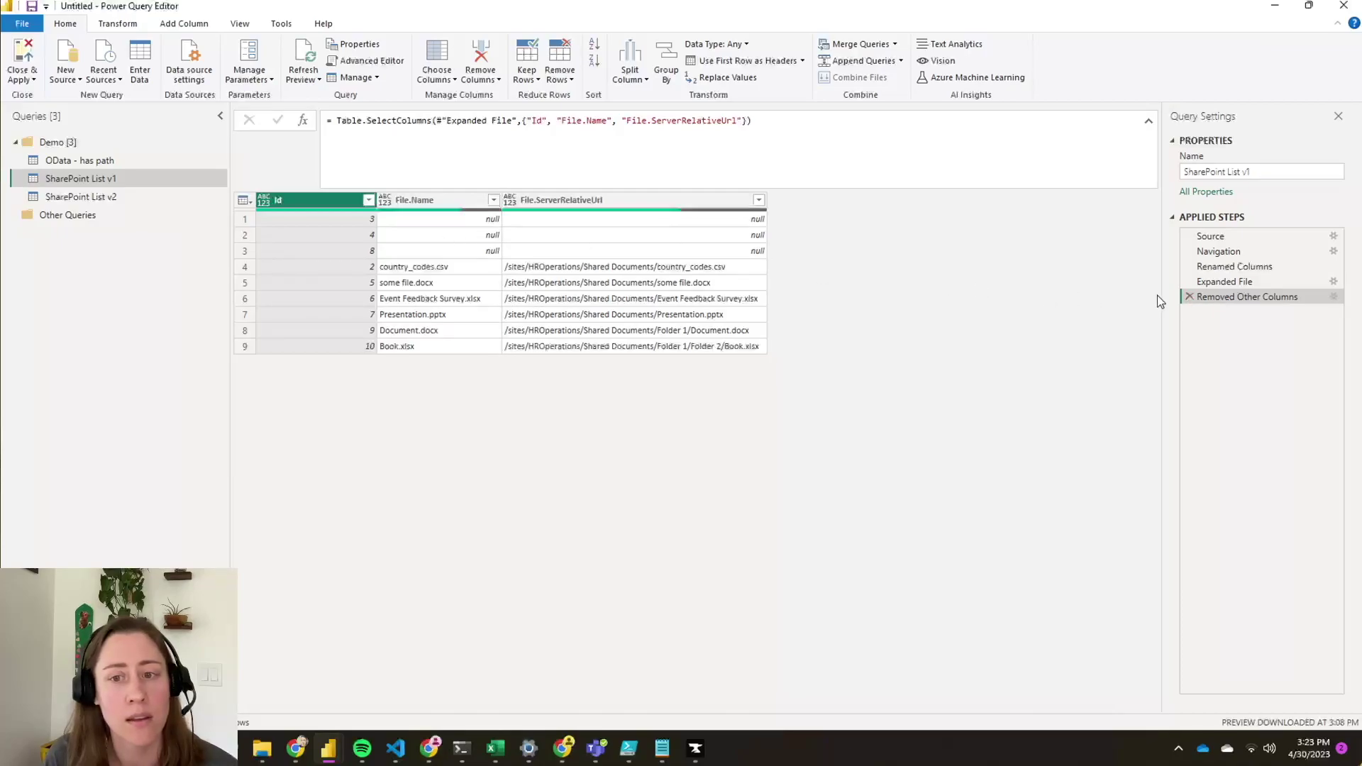
- Return to the Expanded File step and view LikedByInformation's fields without expanding them
{"action": "left_click", "coordinate": [1219, 282]}
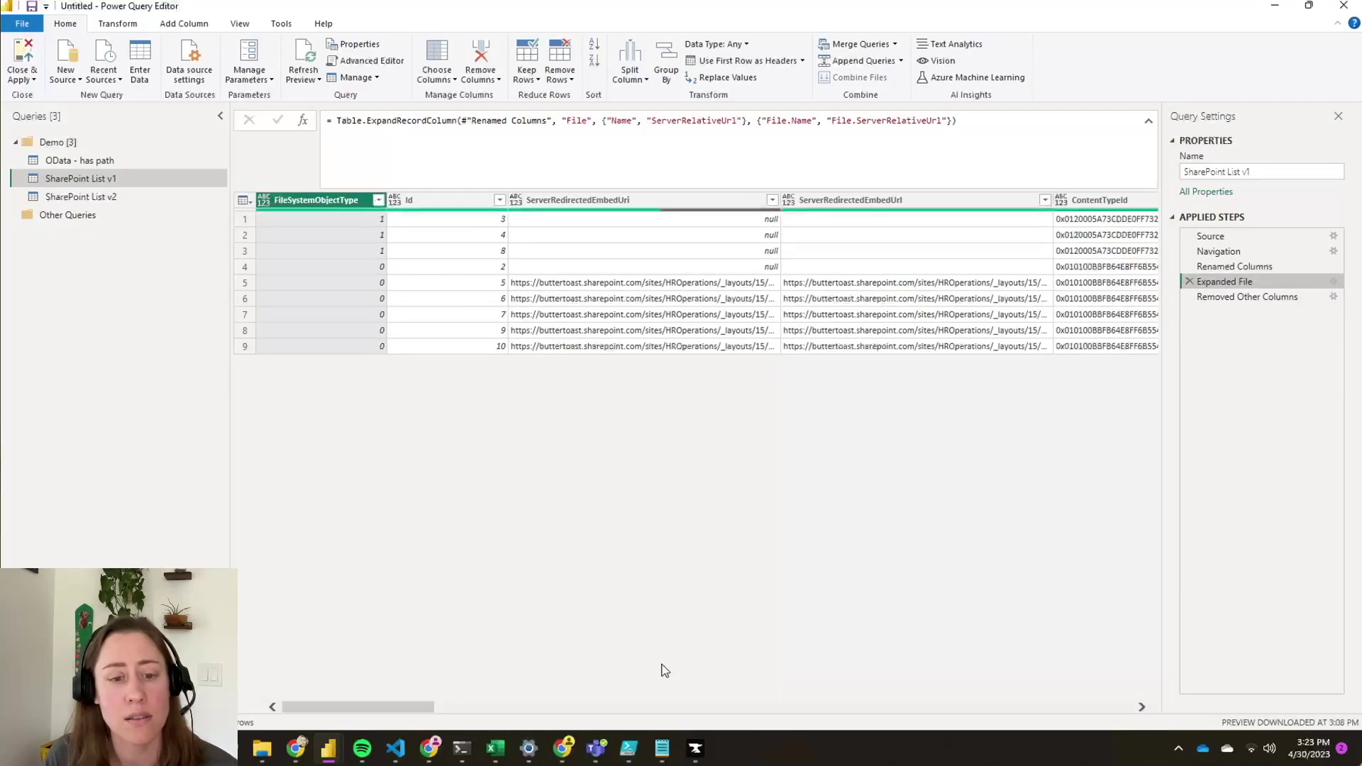
{"action": "left_click_drag", "start_coordinate": [395, 713], "coordinate": [1061, 701]}
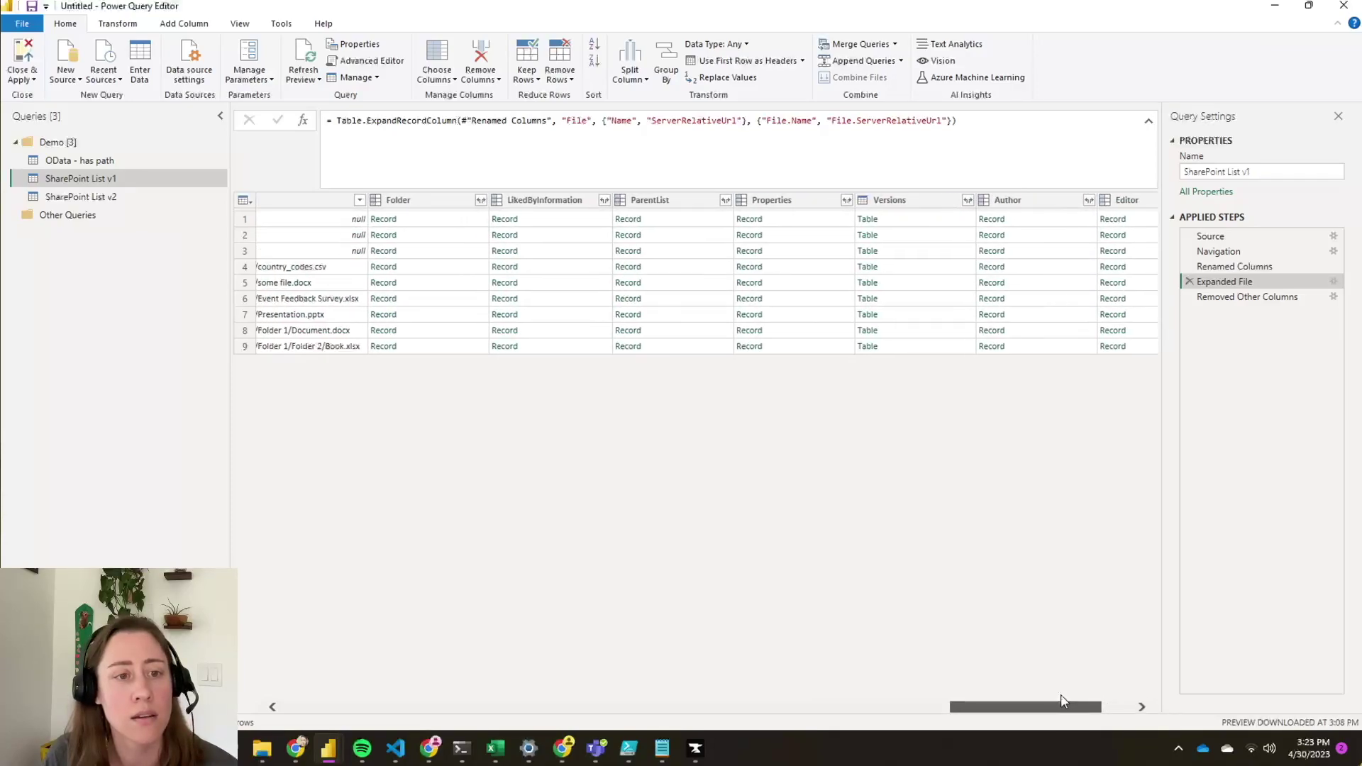
{"action": "left_click", "coordinate": [546, 200]}
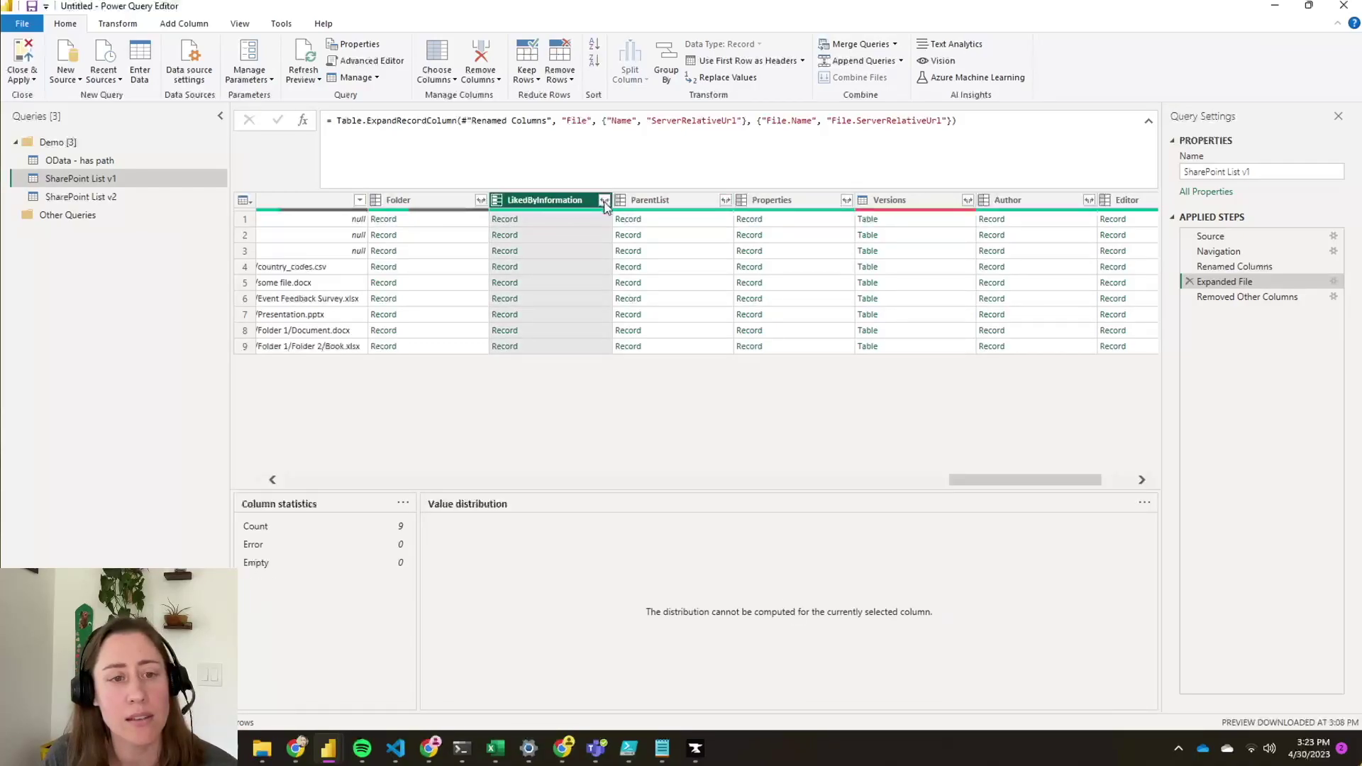
{"action": "left_click", "coordinate": [603, 200]}
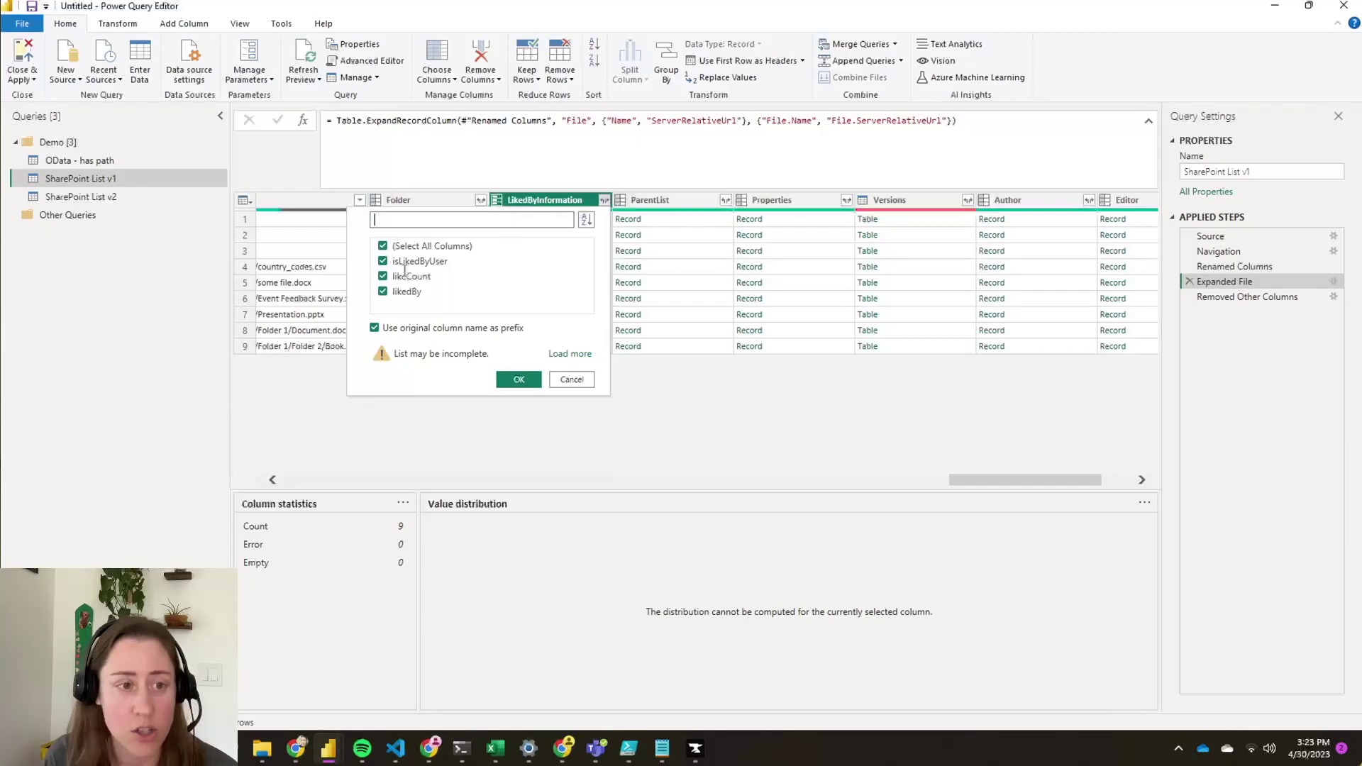
{"action": "left_click", "coordinate": [570, 380]}
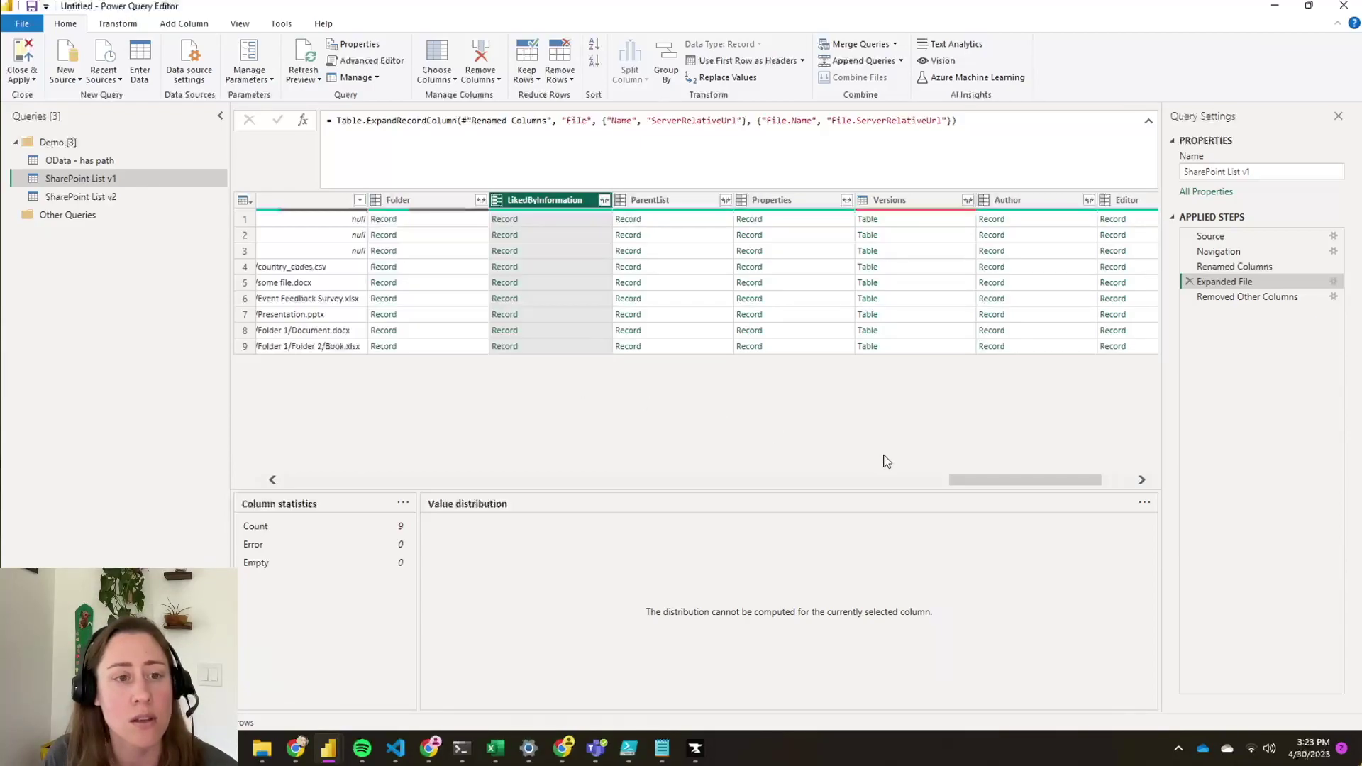
{"action": "left_click_drag", "start_coordinate": [1020, 485], "coordinate": [991, 490]}
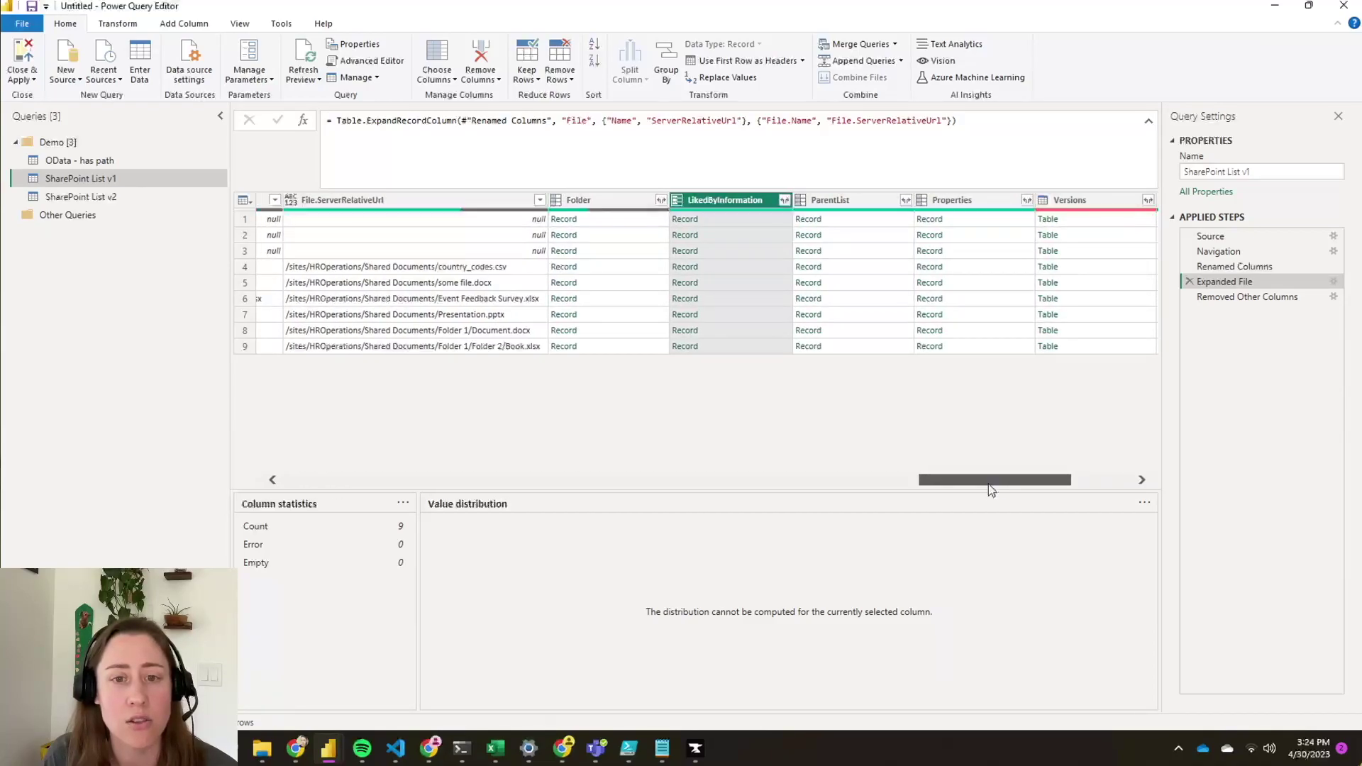
{"action": "left_click_drag", "start_coordinate": [991, 489], "coordinate": [1023, 485]}
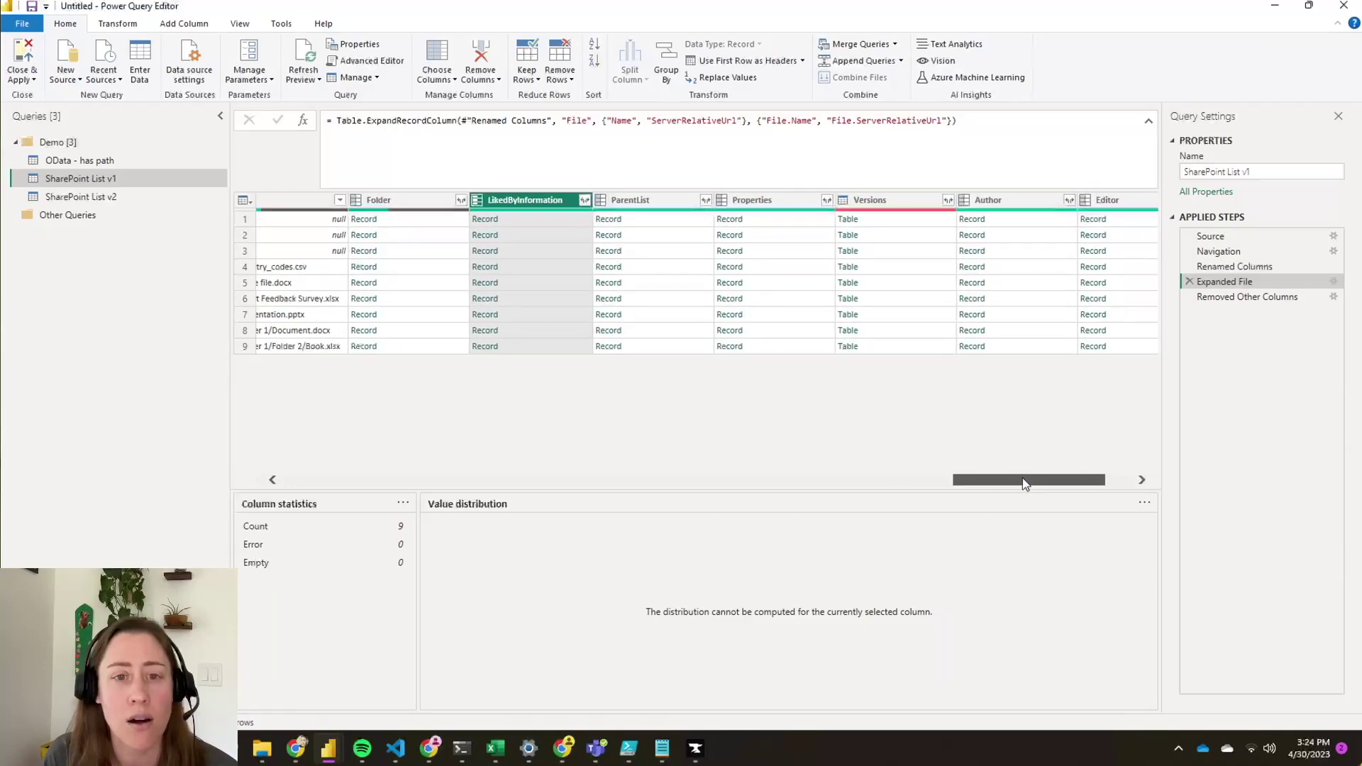
- Expand the Author column to only its Name field, inserting the step before later steps
{"action": "left_click", "coordinate": [1069, 201]}
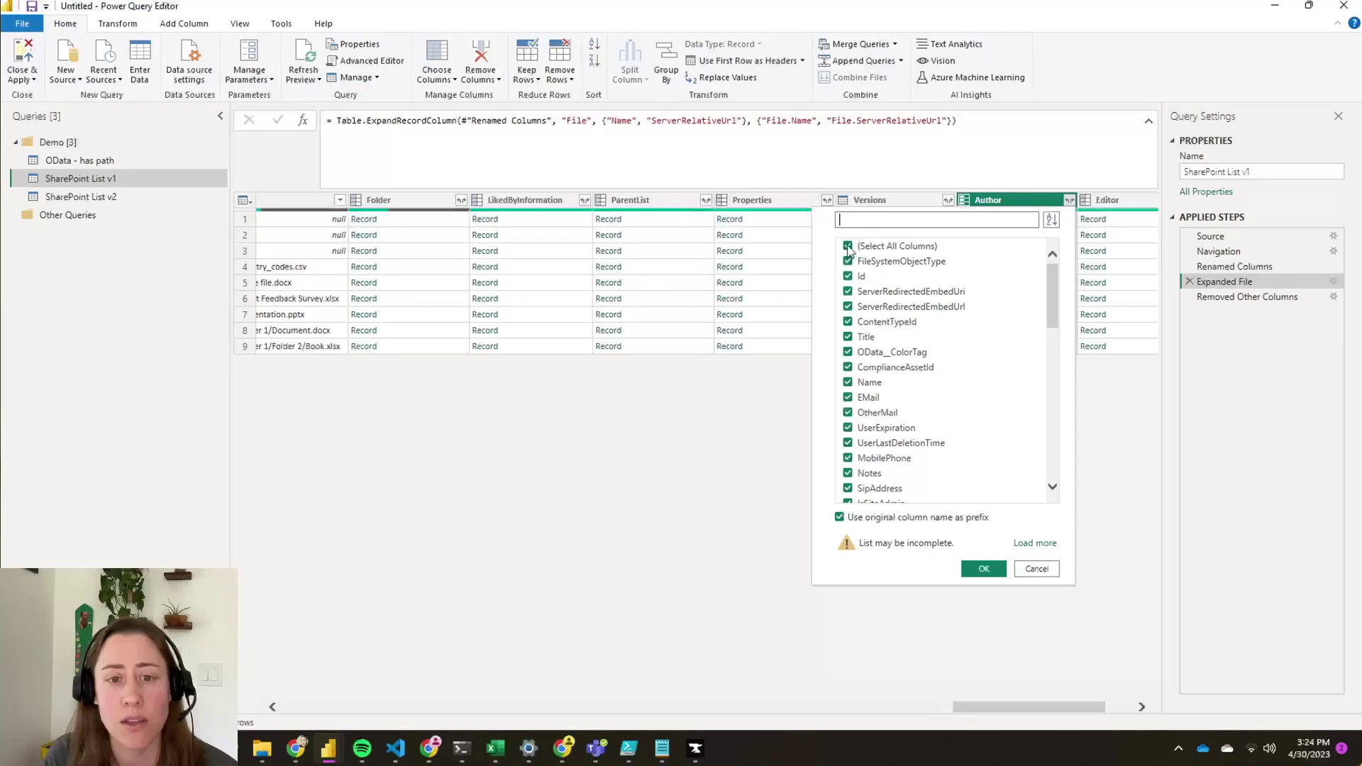
{"action": "left_click", "coordinate": [847, 247]}
{"action": "left_click", "coordinate": [847, 384]}
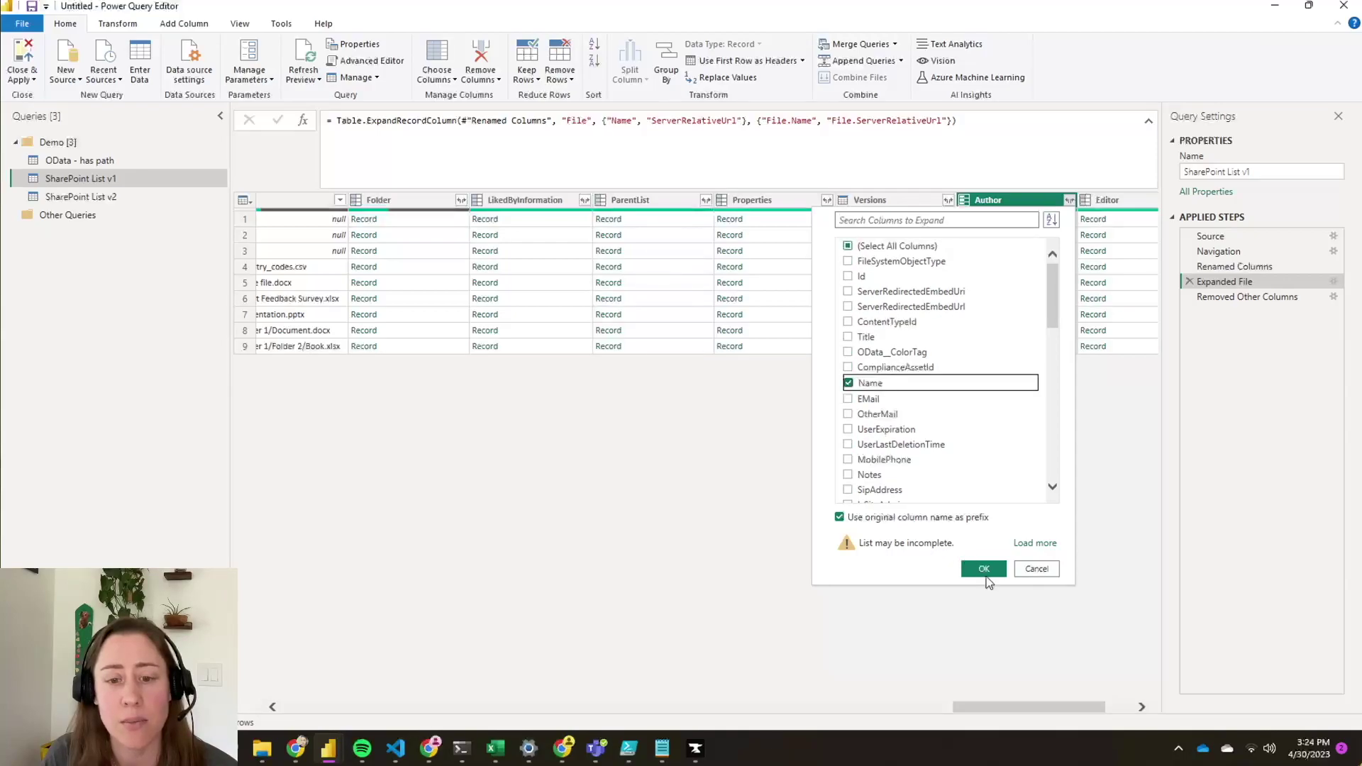
{"action": "left_click", "coordinate": [984, 569]}
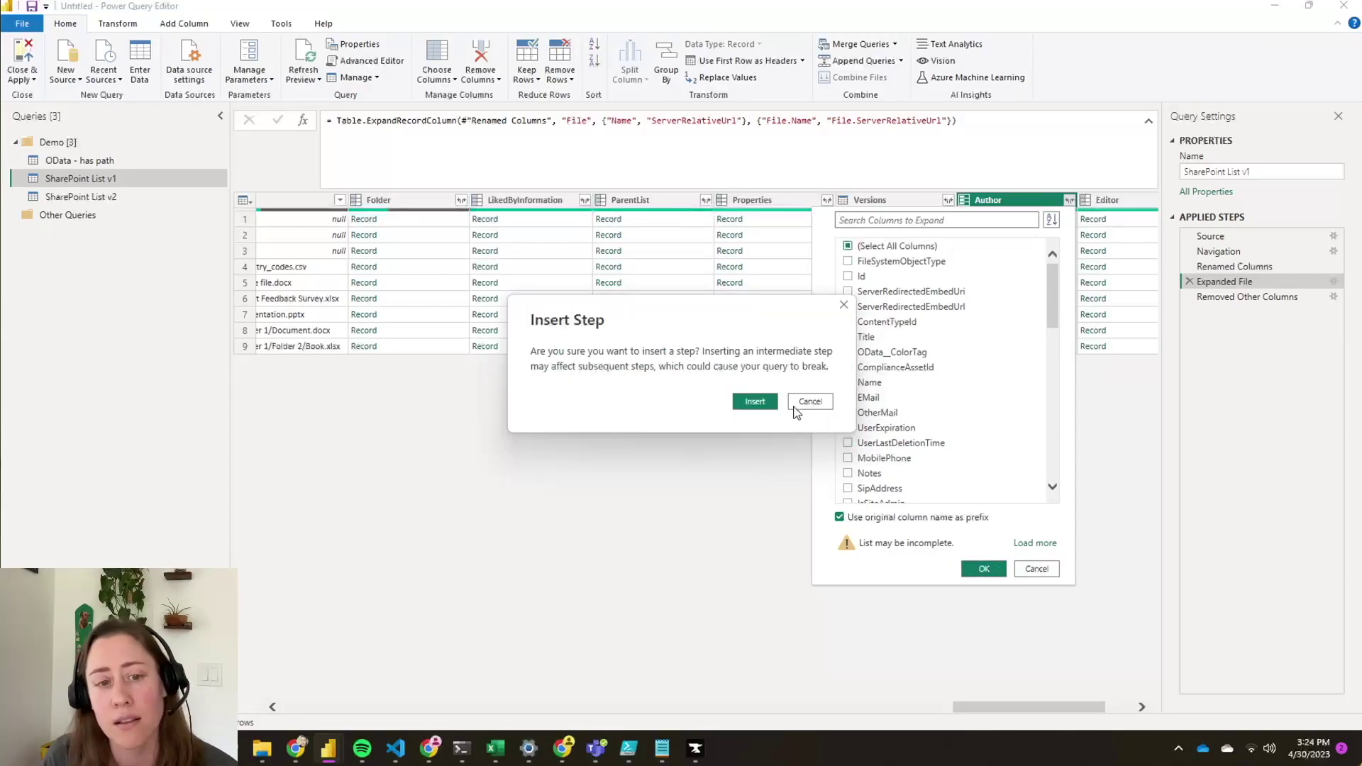
{"action": "left_click", "coordinate": [755, 402]}
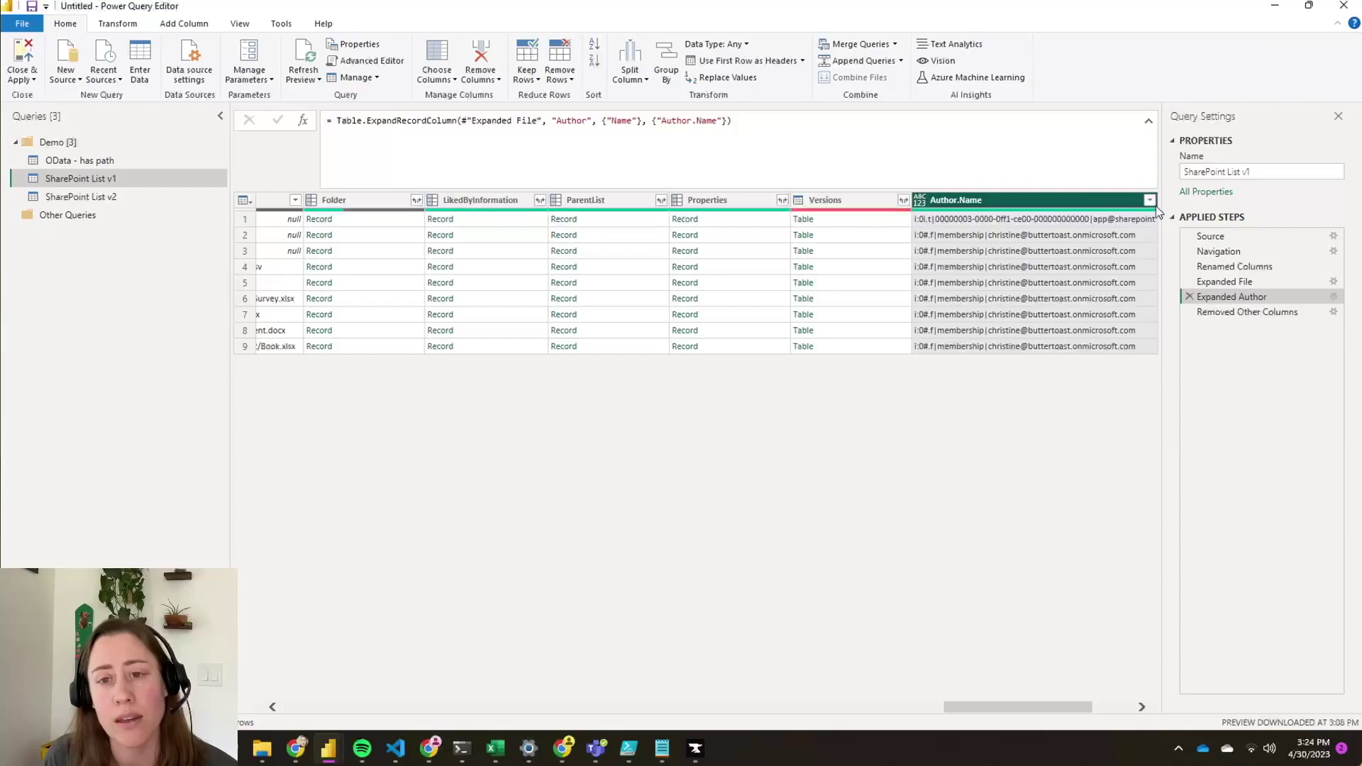
- Revise the Expanded Author step to use Title instead of Name, then show SharePoint List v2
{"action": "left_click", "coordinate": [1333, 296]}
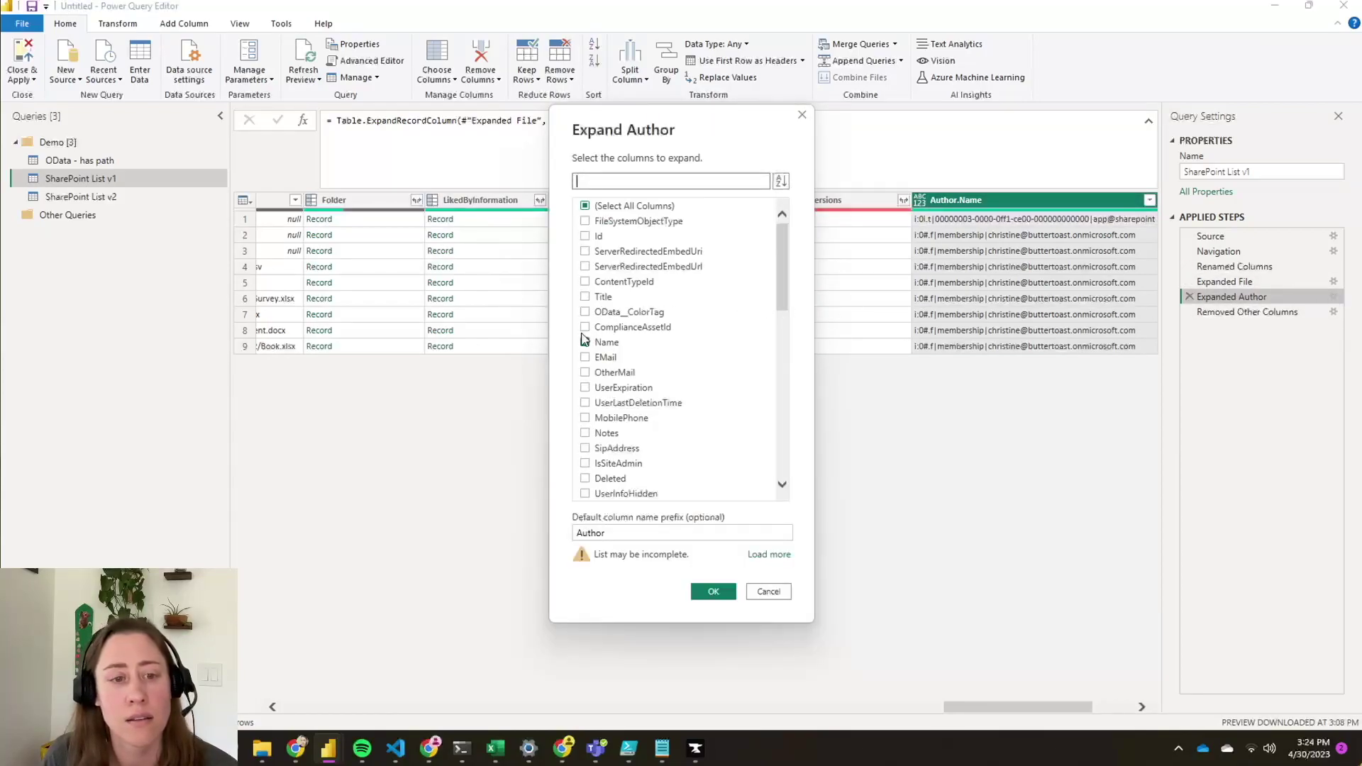
{"action": "left_click", "coordinate": [585, 342]}
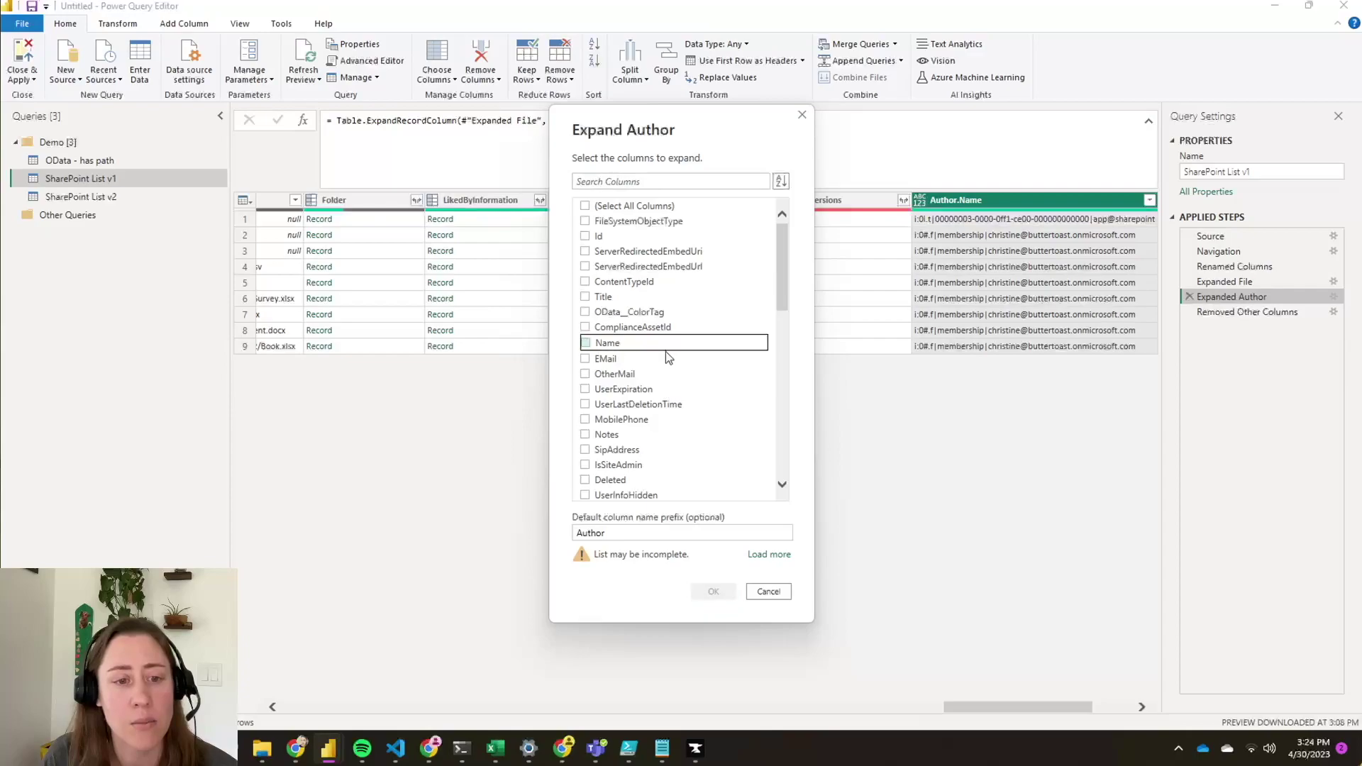
{"action": "left_click", "coordinate": [585, 297]}
{"action": "left_click", "coordinate": [717, 591]}
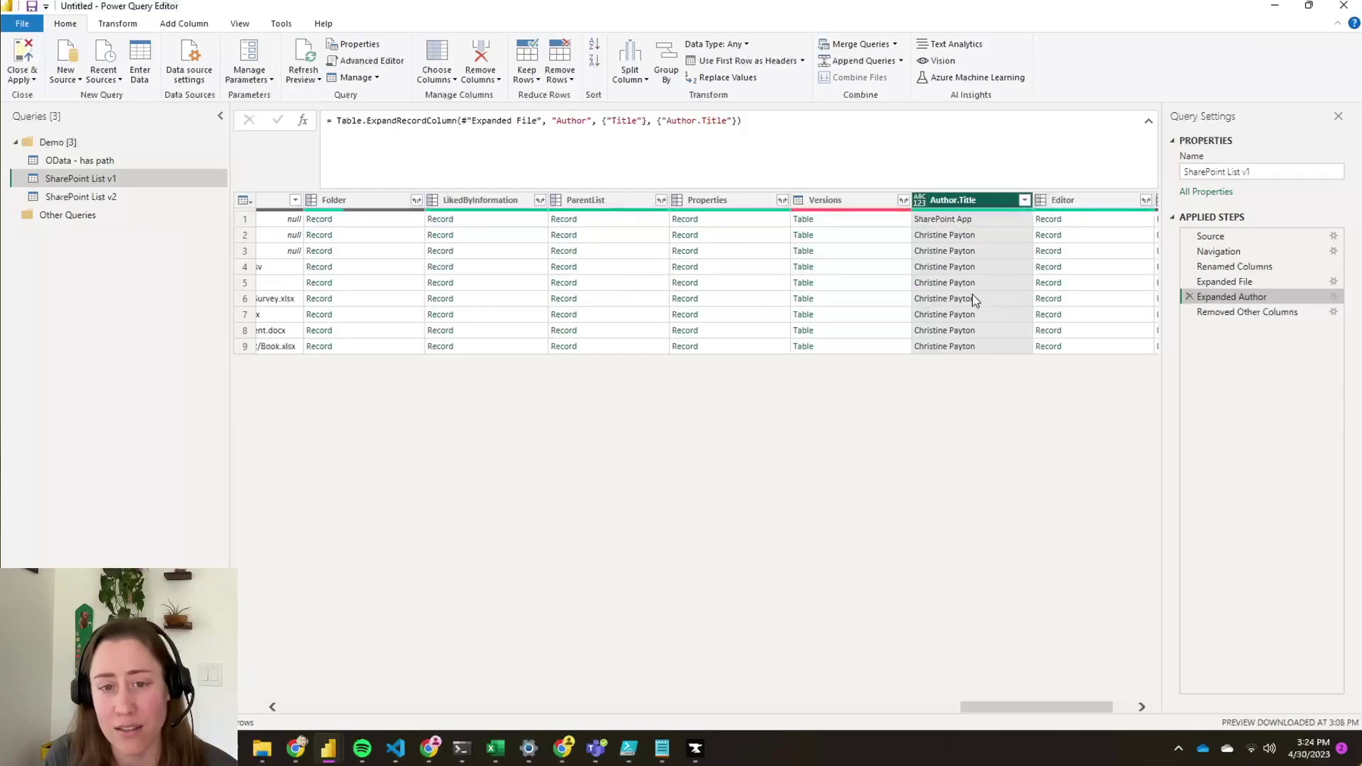
{"action": "left_click", "coordinate": [106, 198]}
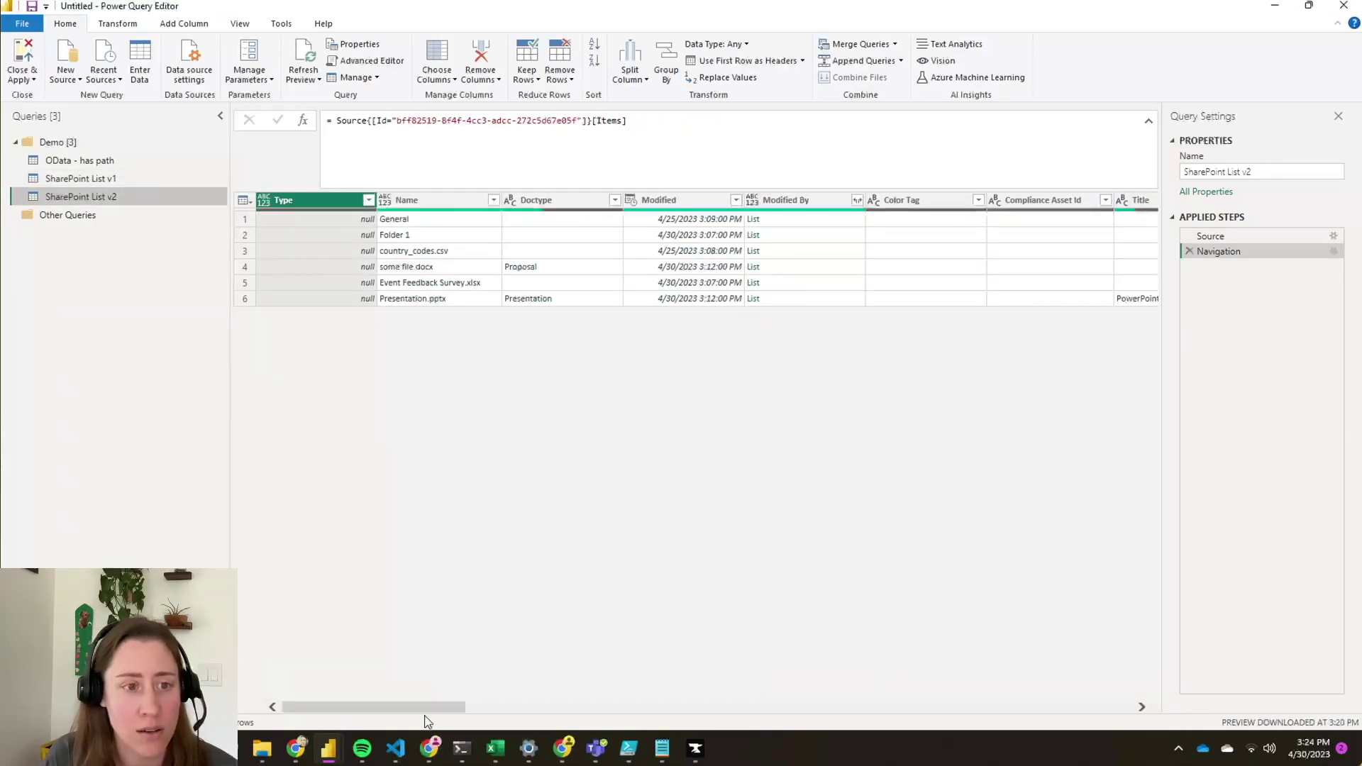
- Expand the Created By lists into new rows
{"action": "left_click_drag", "start_coordinate": [426, 709], "coordinate": [447, 713]}
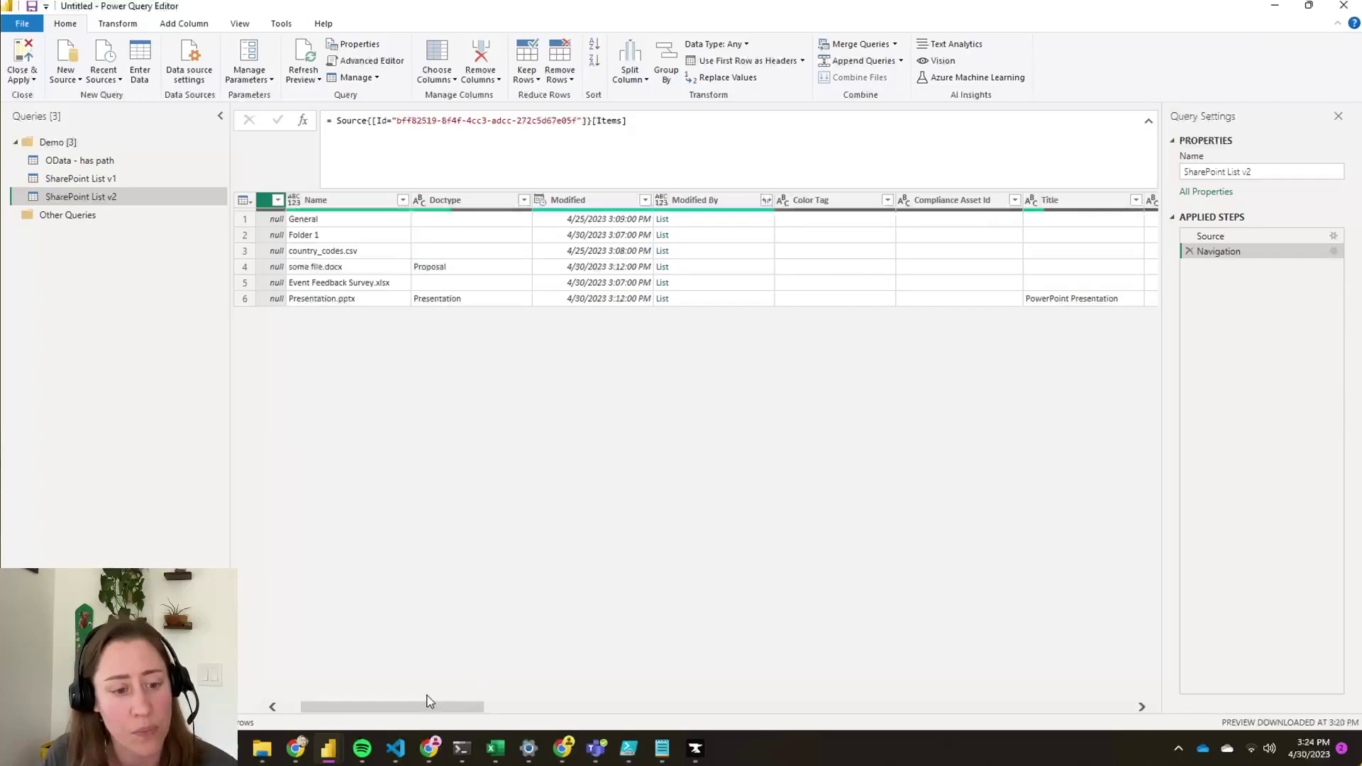
{"action": "left_click_drag", "start_coordinate": [435, 708], "coordinate": [639, 709]}
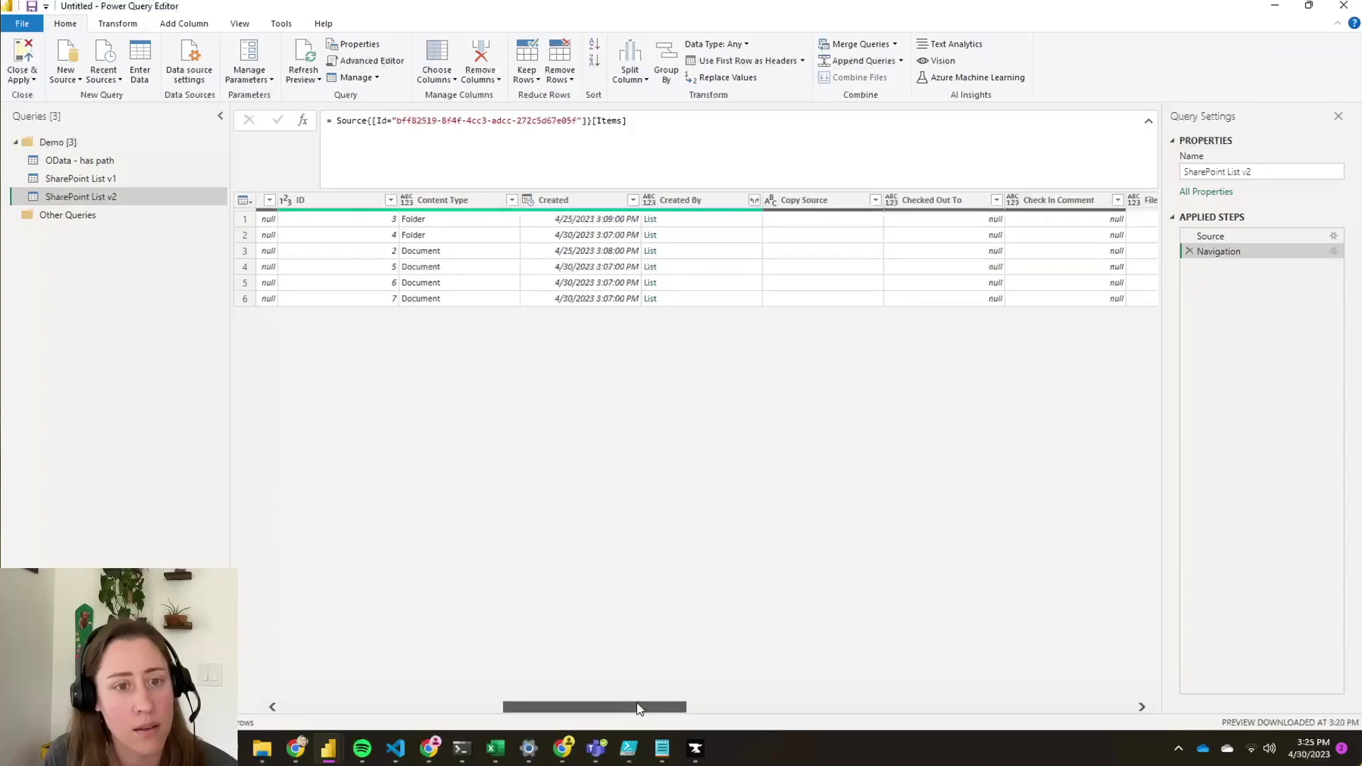
{"action": "left_click", "coordinate": [754, 199]}
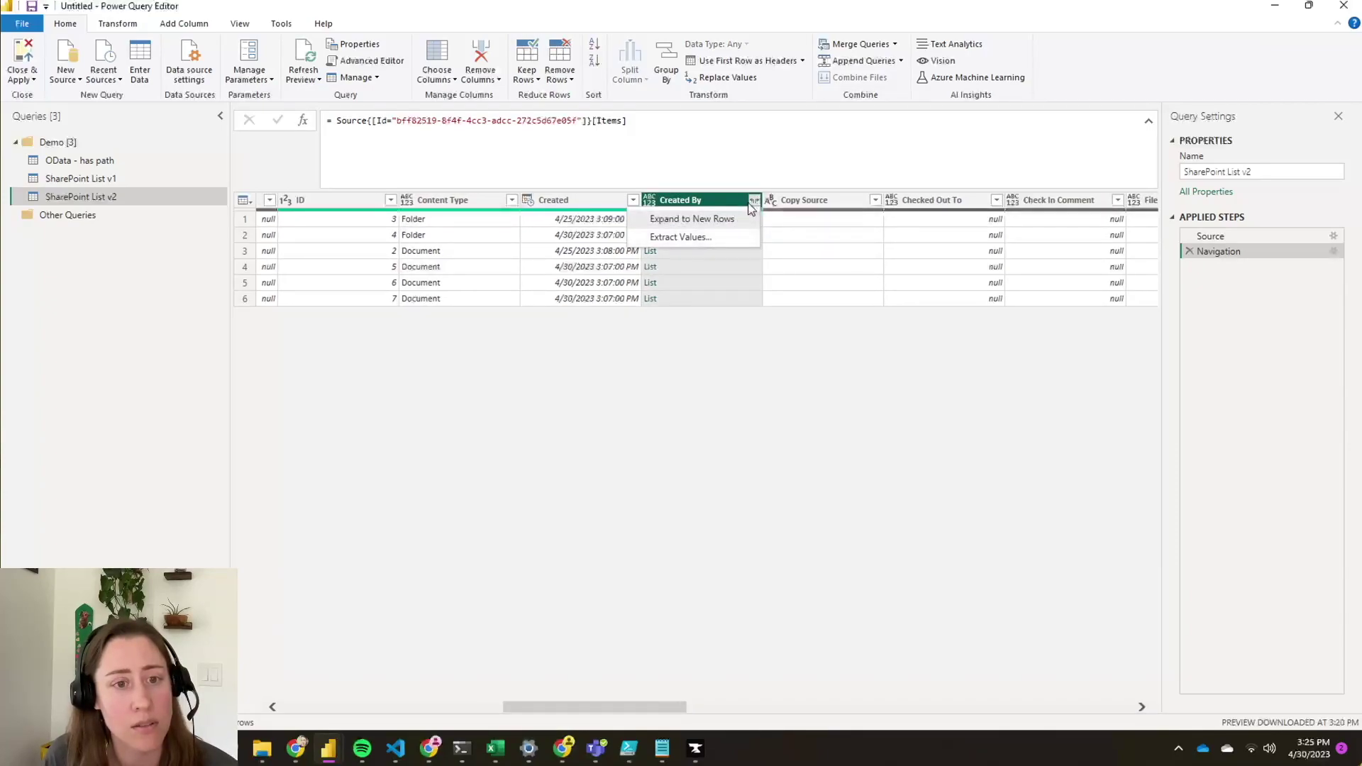
{"action": "left_click", "coordinate": [691, 219]}
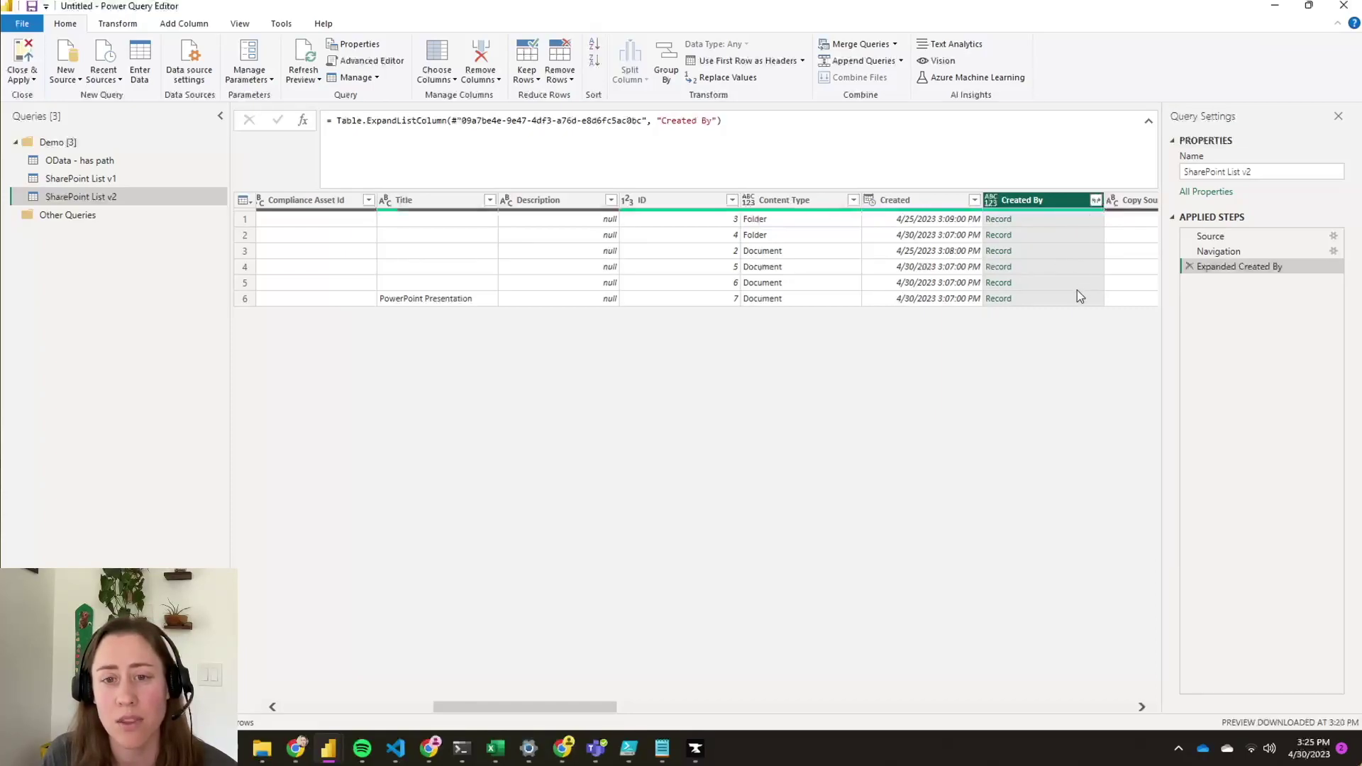
- Expand the Created By records to keep only the title field
{"action": "left_click", "coordinate": [1095, 201]}
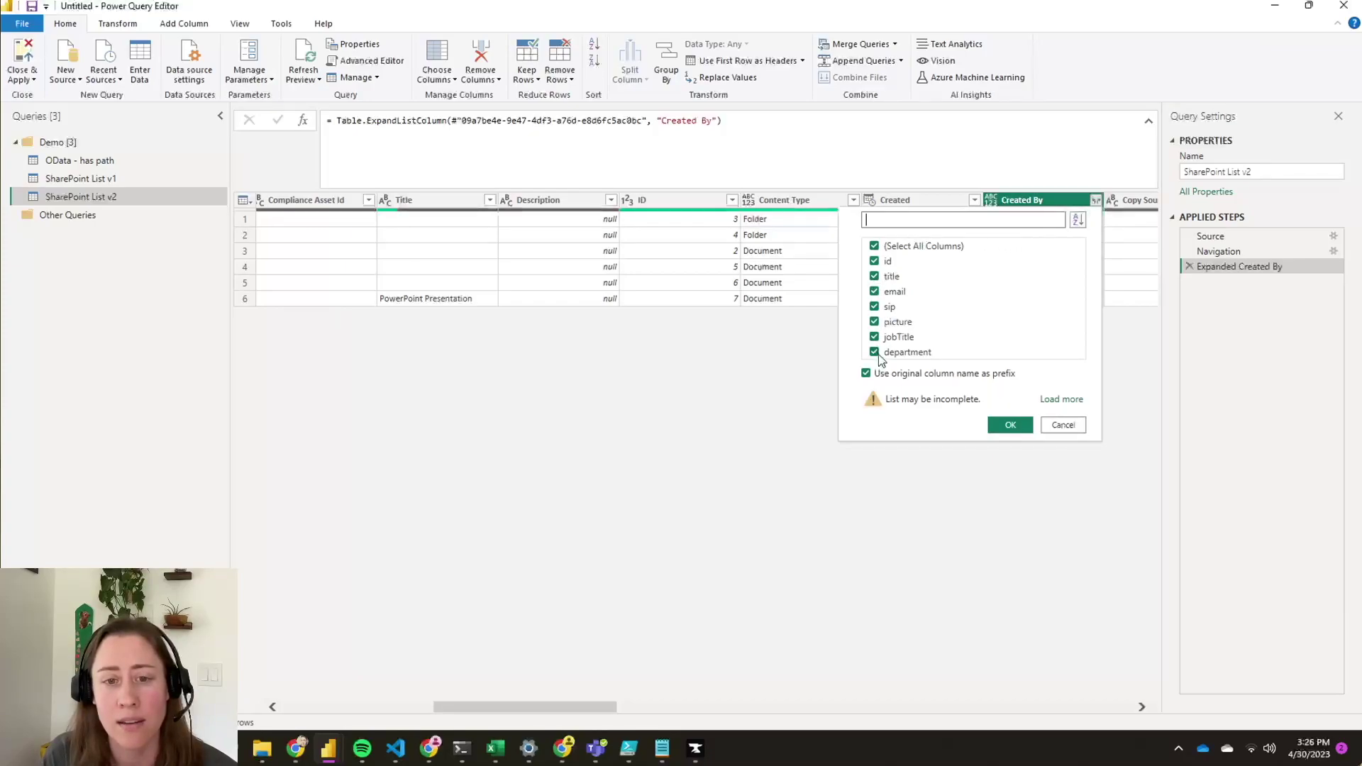
{"action": "left_click", "coordinate": [874, 246]}
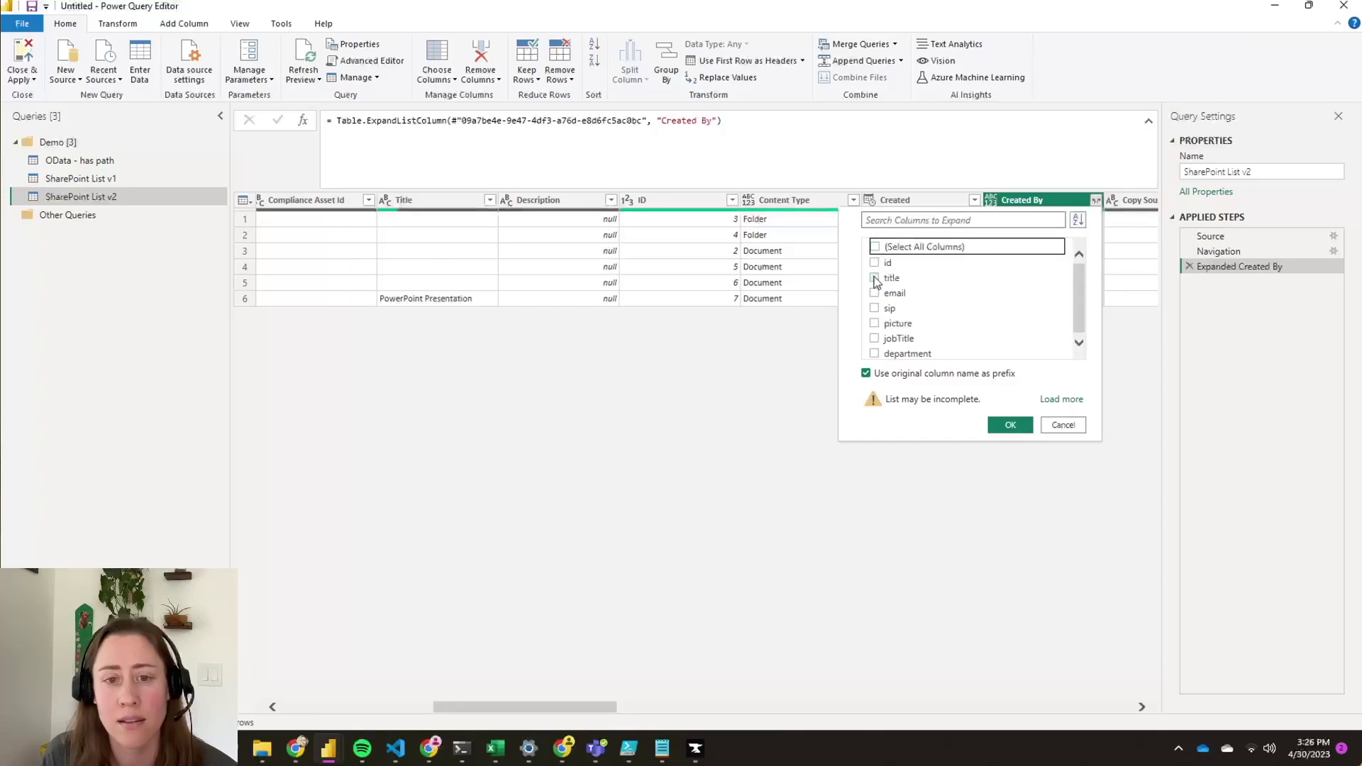
{"action": "left_click", "coordinate": [874, 276]}
{"action": "left_click", "coordinate": [1008, 425]}
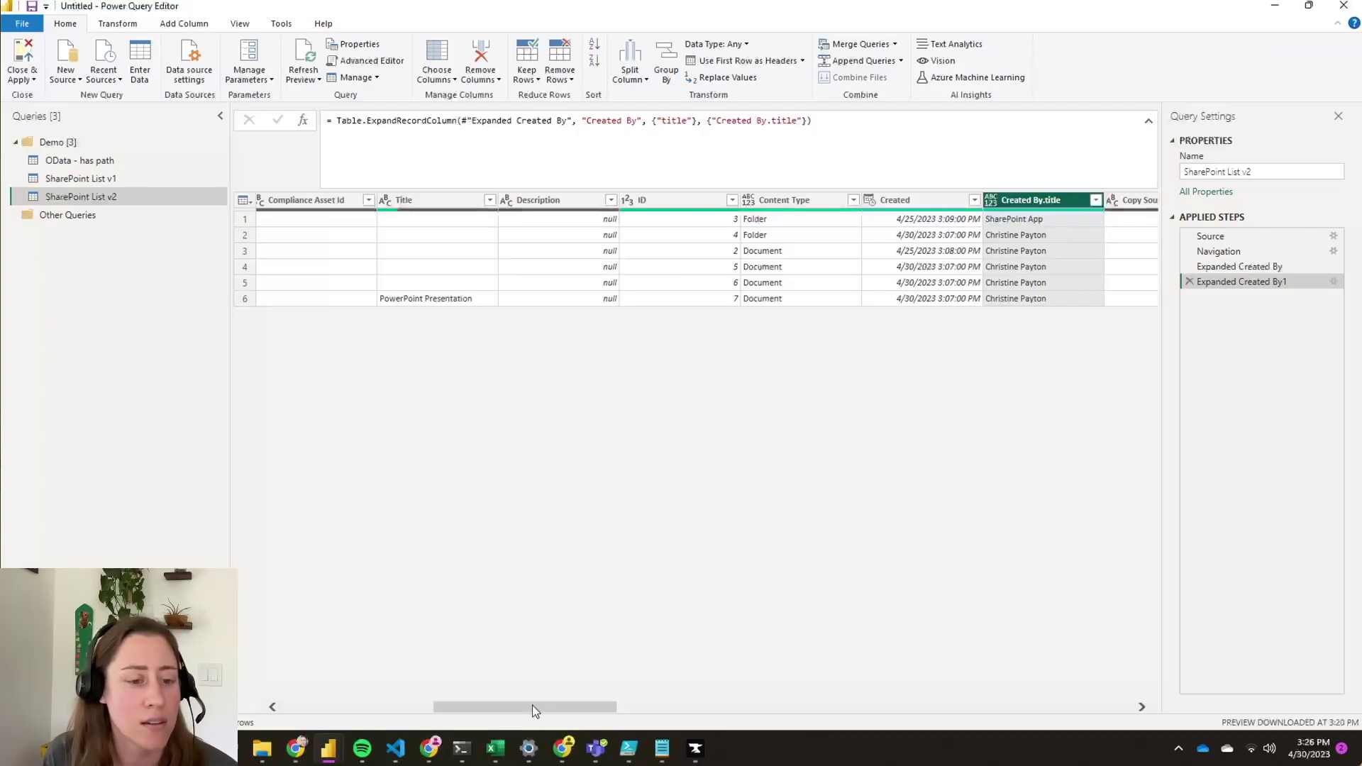
{"action": "left_click_drag", "start_coordinate": [521, 703], "coordinate": [1040, 709]}
{"action": "left_click", "coordinate": [241, 24]}
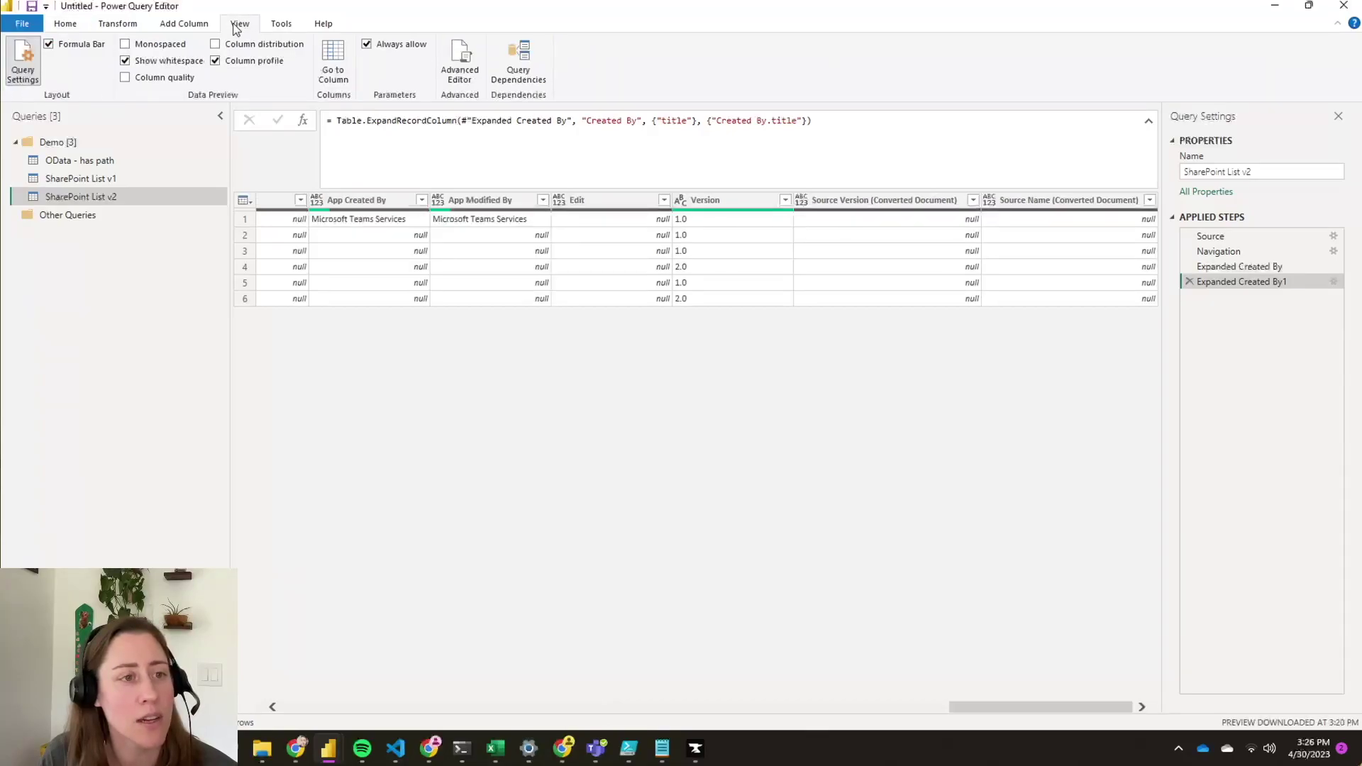
{"action": "left_click", "coordinate": [332, 62]}
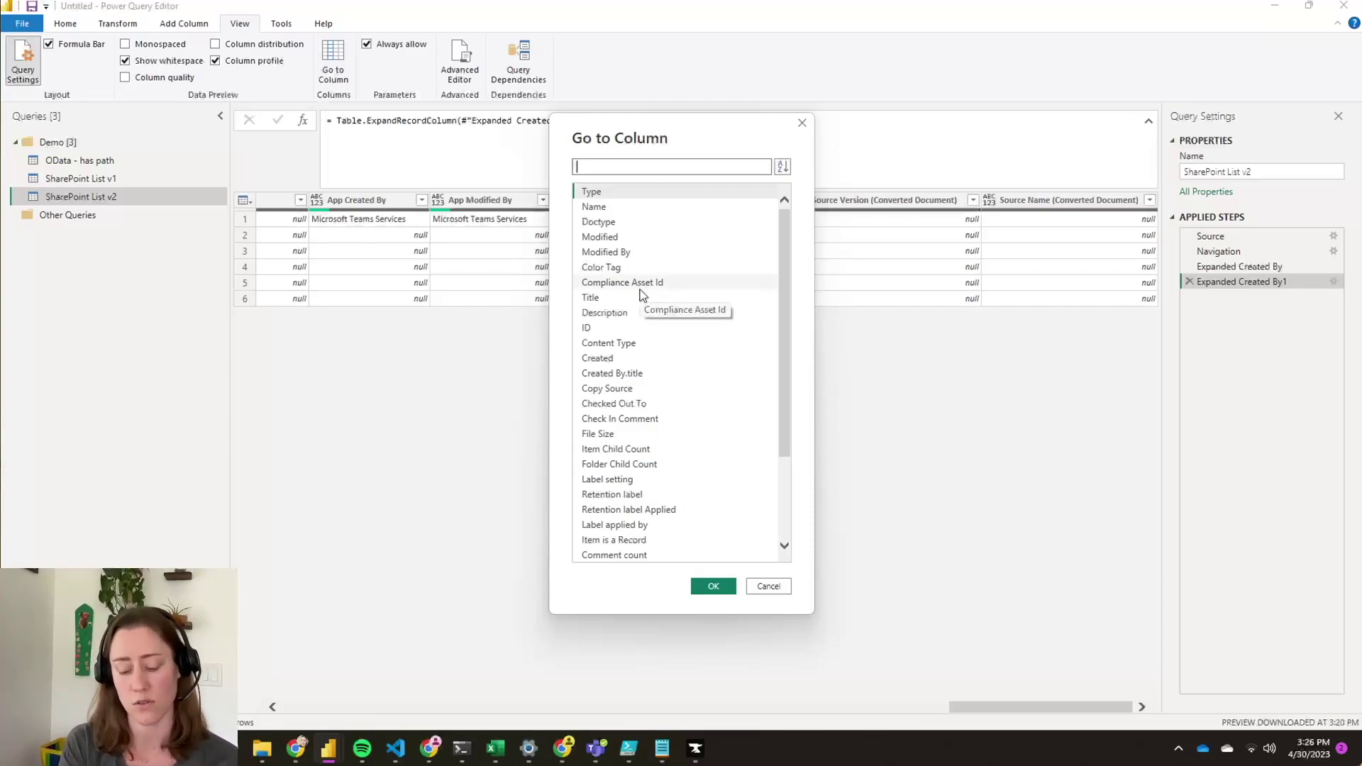
{"action": "type", "text": "path"}
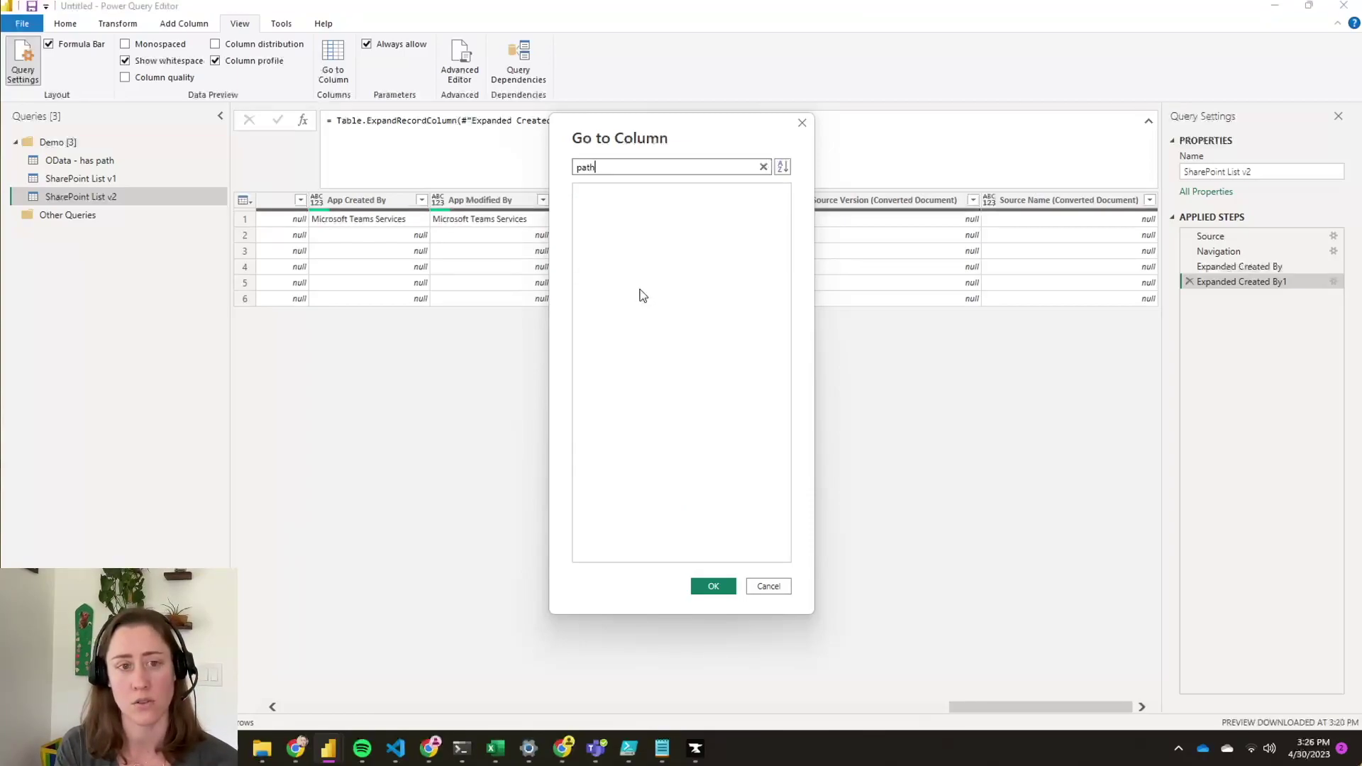
{"action": "key", "text": "BackSpace"}
{"action": "key", "text": "BackSpace"}
{"action": "type", "text": "url"}
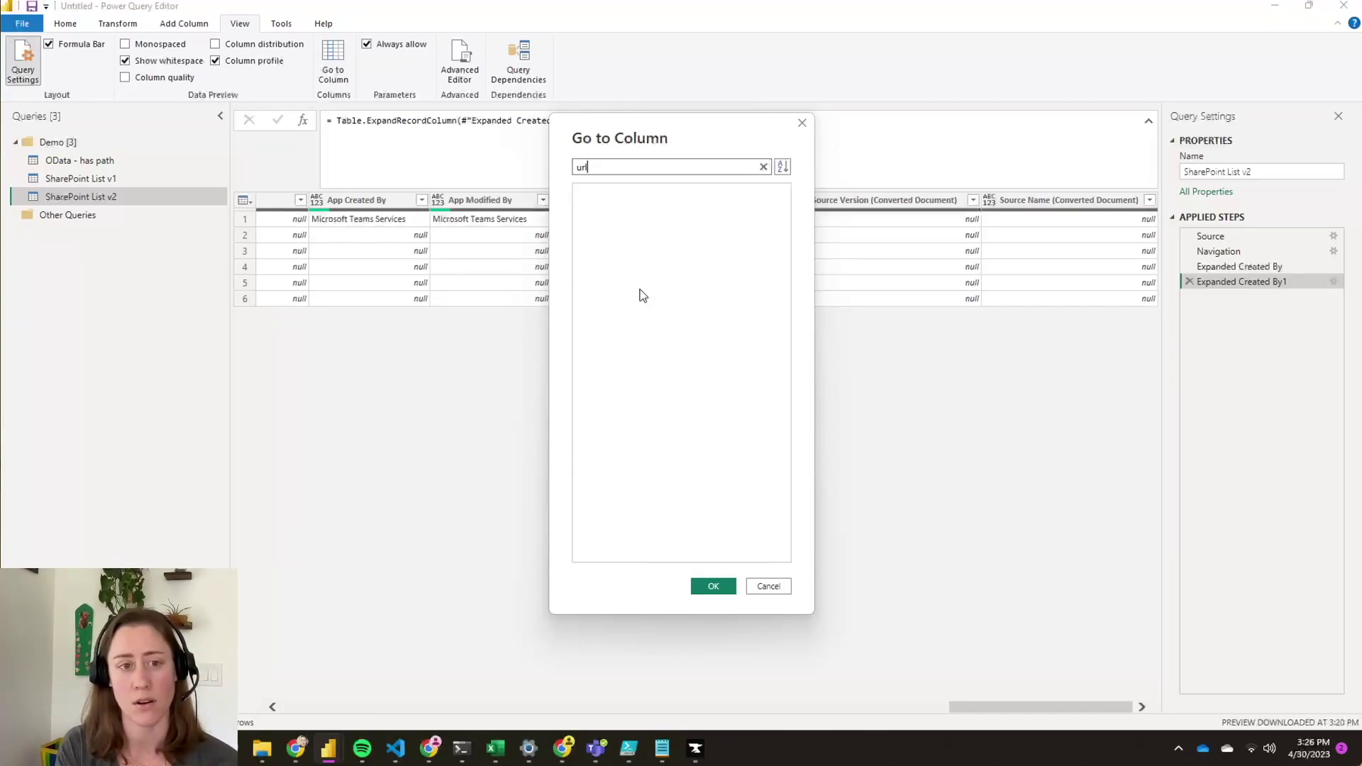
{"action": "left_click", "coordinate": [802, 122]}
{"action": "left_click_drag", "start_coordinate": [989, 699], "coordinate": [340, 705]}
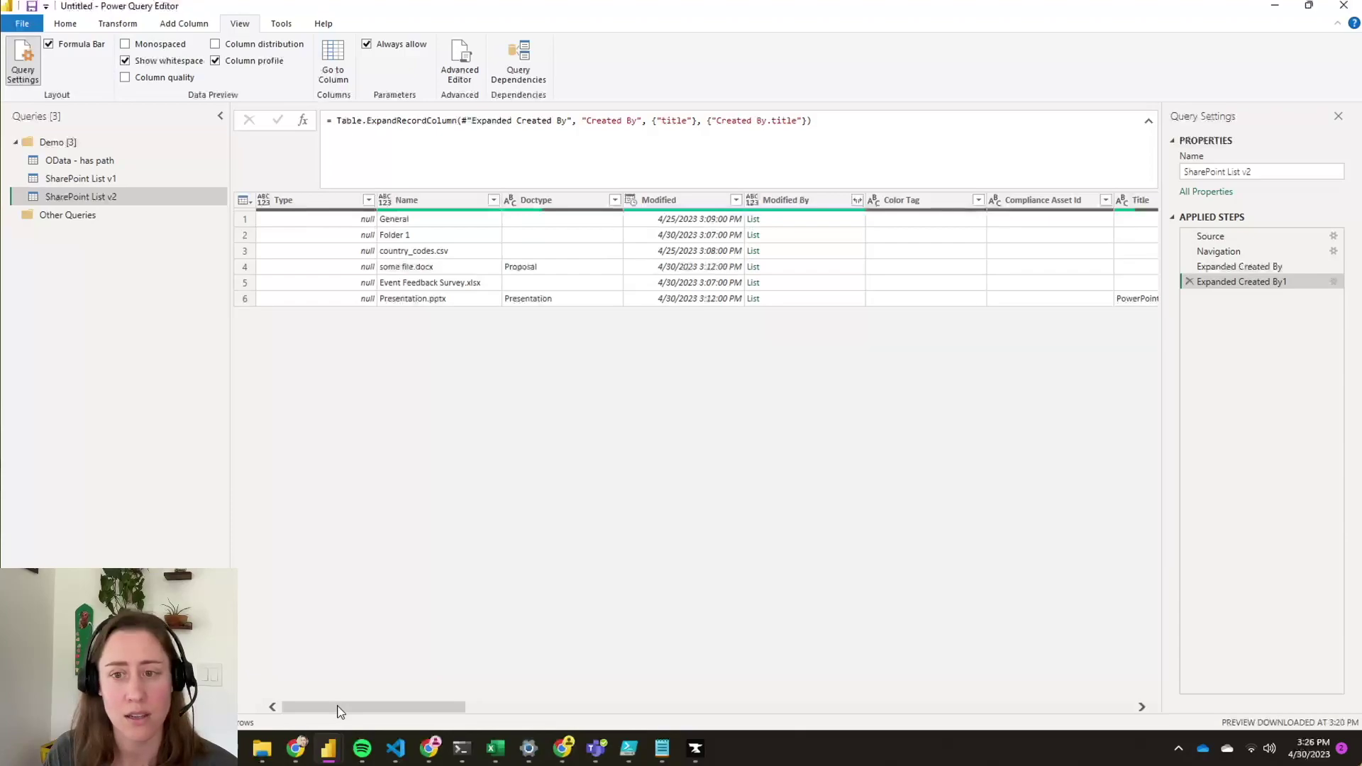
{"action": "left_click", "coordinate": [681, 708]}
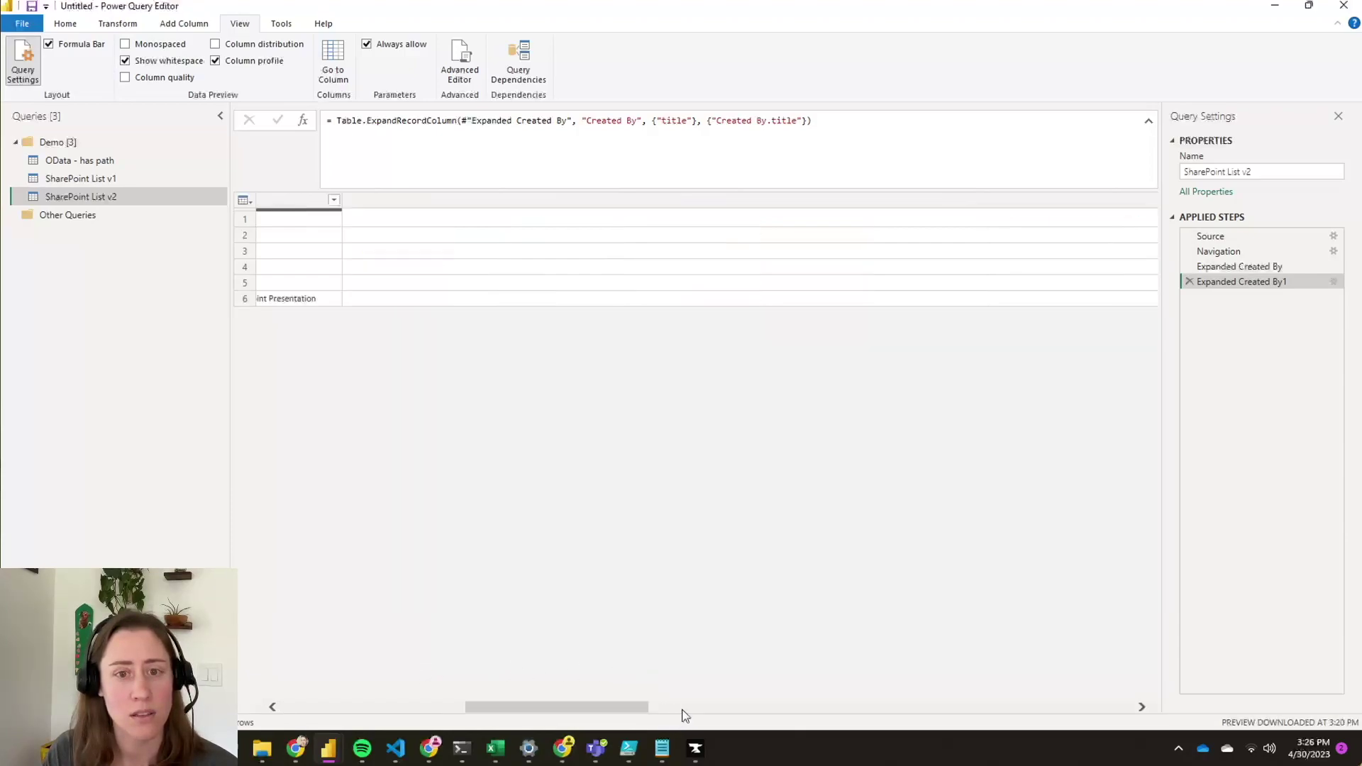
{"action": "left_click", "coordinate": [410, 708]}
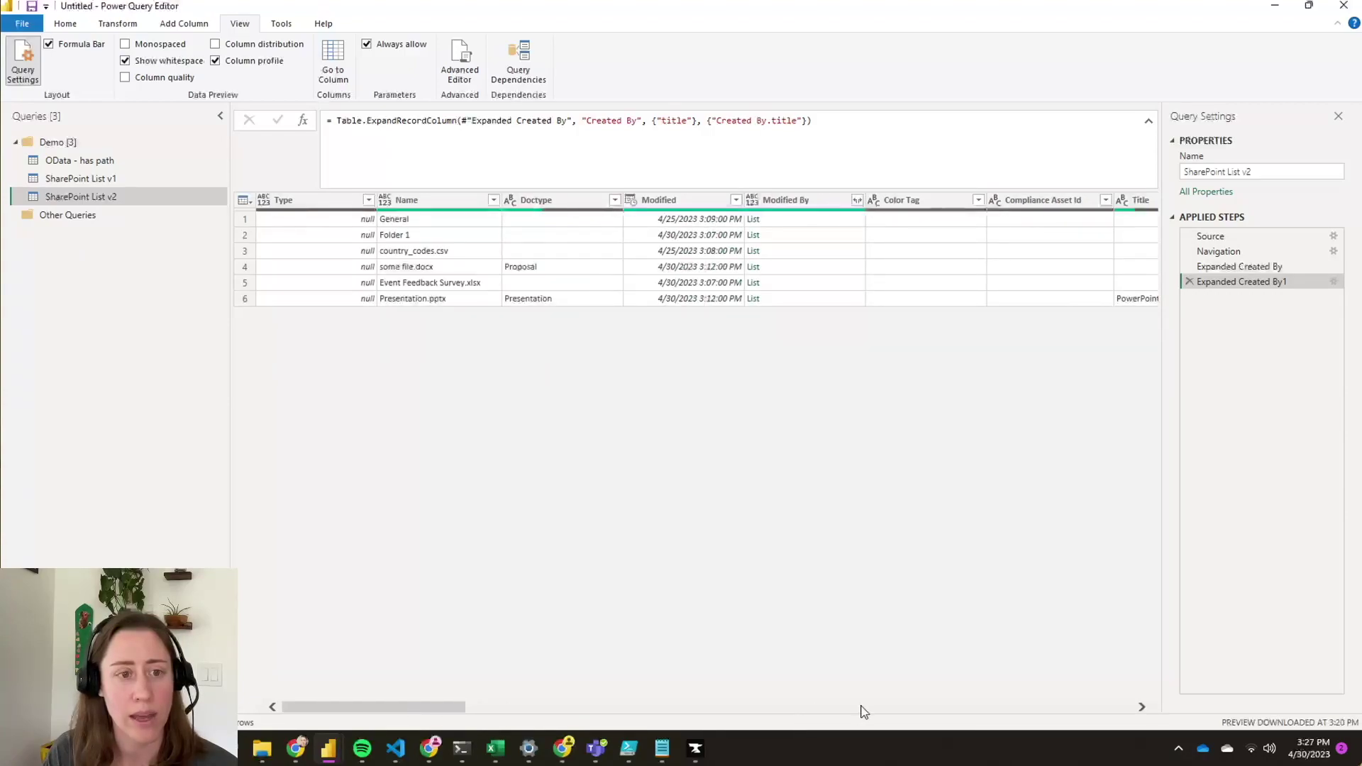
{"action": "left_click_drag", "start_coordinate": [864, 708], "coordinate": [891, 709]}
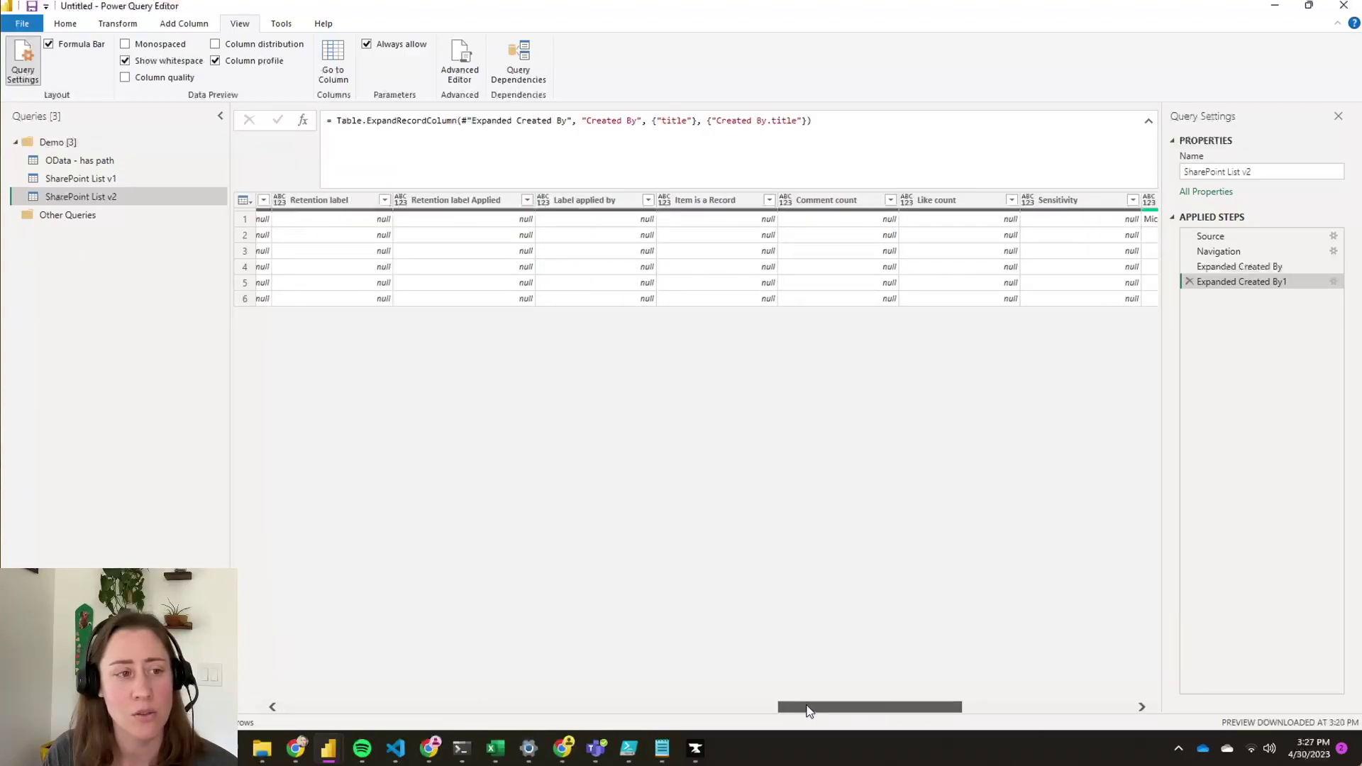
{"action": "left_click_drag", "start_coordinate": [809, 710], "coordinate": [303, 712]}
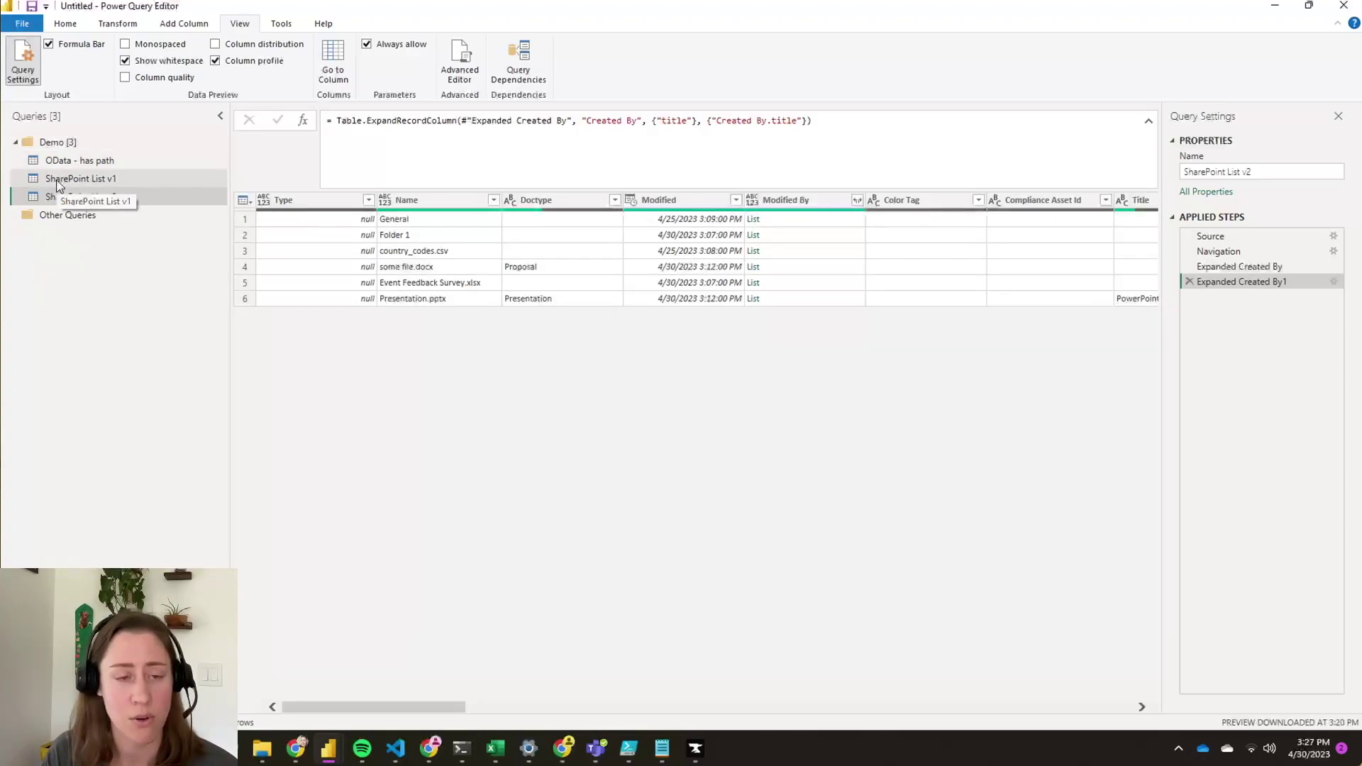
- Show the OData - has path query's Source step and select its _vti_bin/listdata.svc service path
{"action": "left_click", "coordinate": [58, 162]}
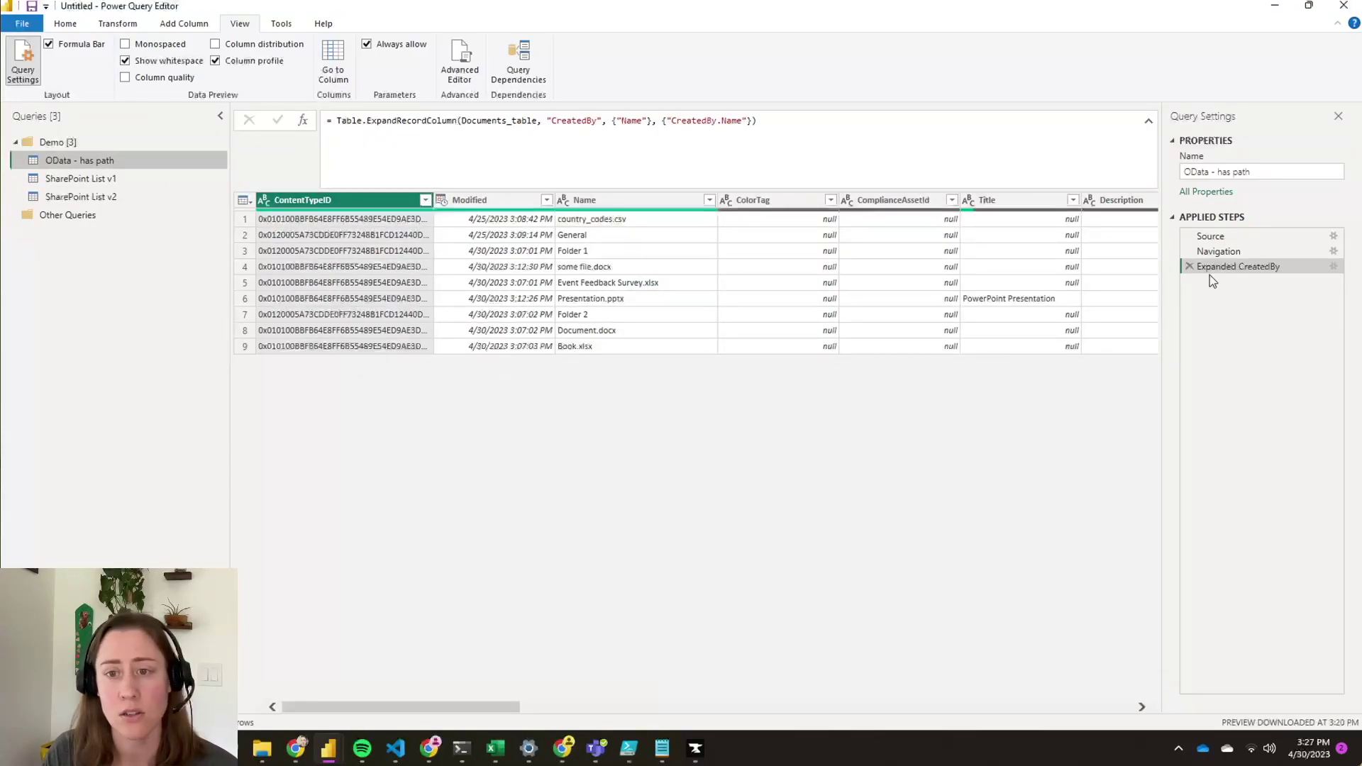
{"action": "left_click", "coordinate": [1246, 238]}
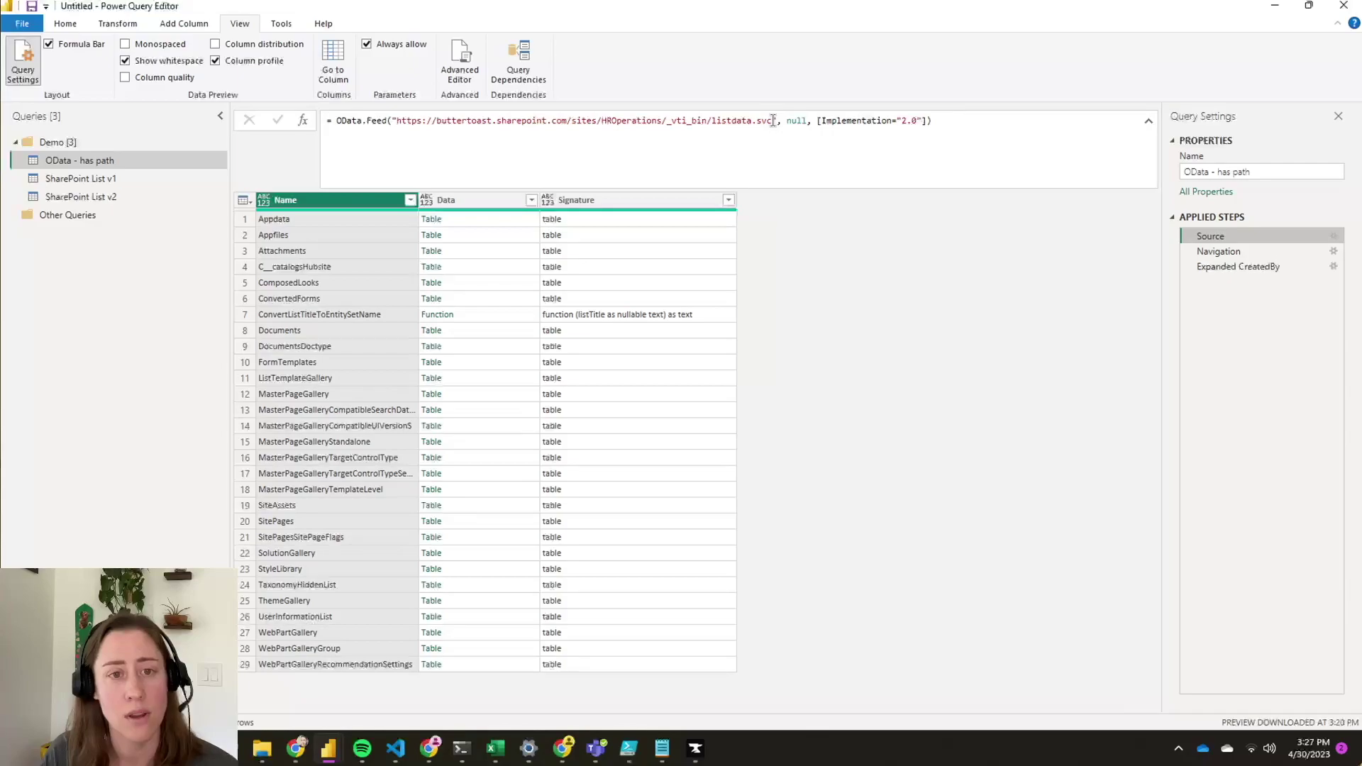
{"action": "left_click_drag", "start_coordinate": [773, 120], "coordinate": [399, 123]}
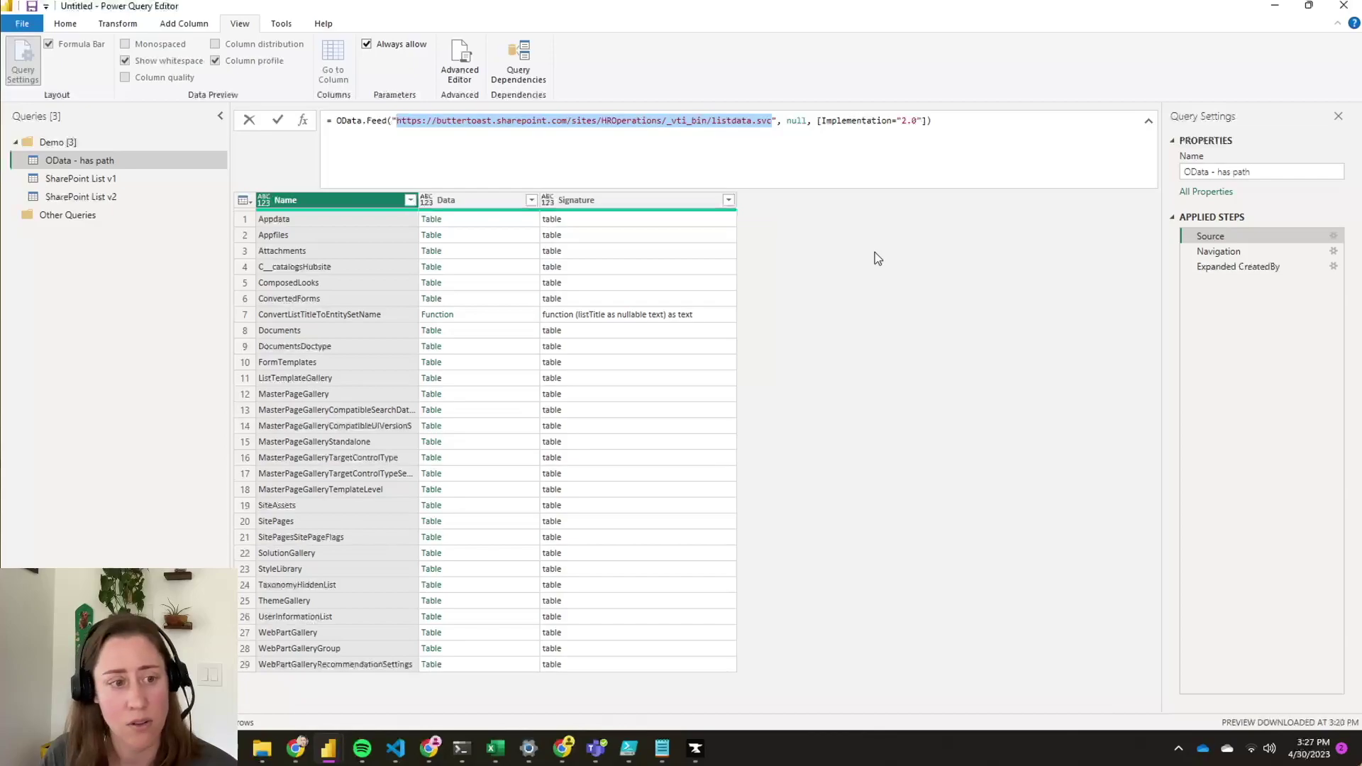
{"action": "left_click", "coordinate": [671, 121]}
{"action": "left_click_drag", "start_coordinate": [676, 122], "coordinate": [774, 121]}
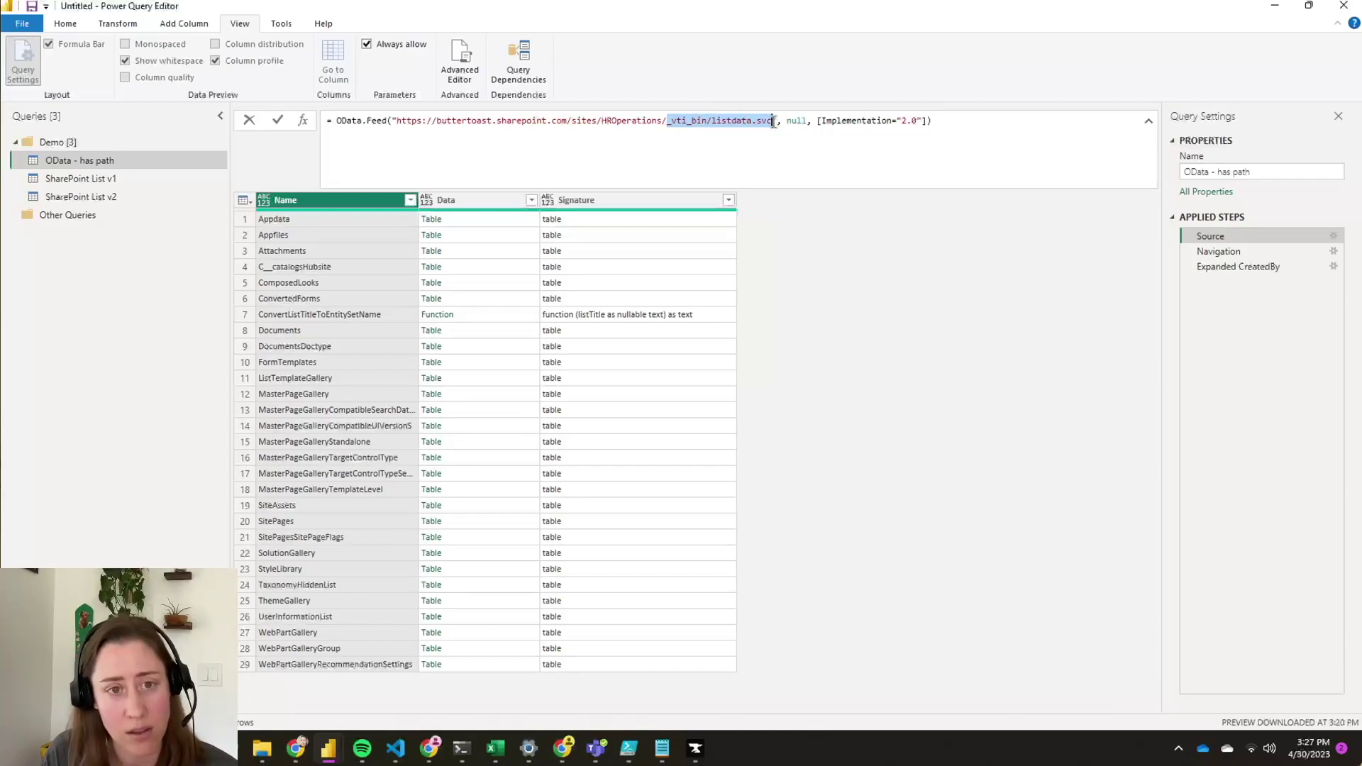
{"action": "left_click", "coordinate": [773, 120]}
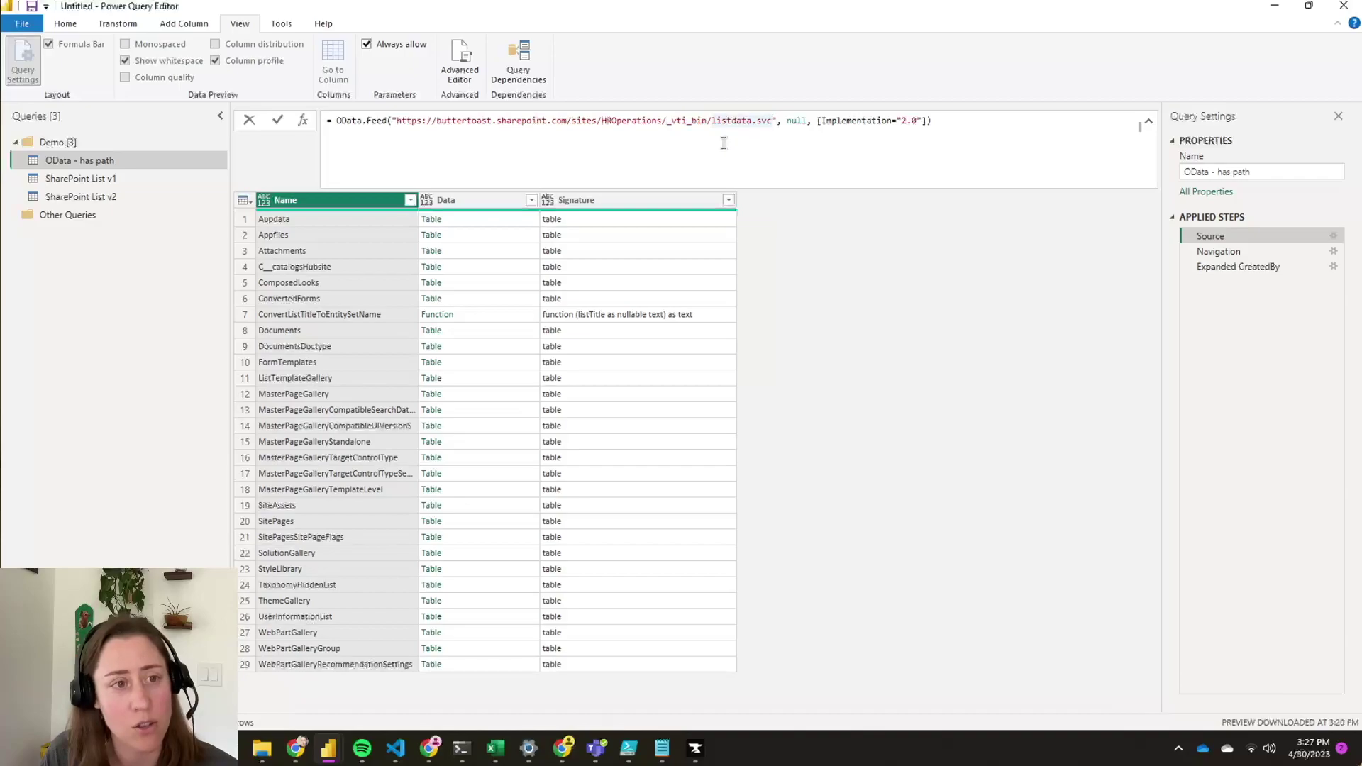
{"action": "left_click_drag", "start_coordinate": [773, 120], "coordinate": [666, 122]}
{"action": "key", "text": "ctrl+c"}
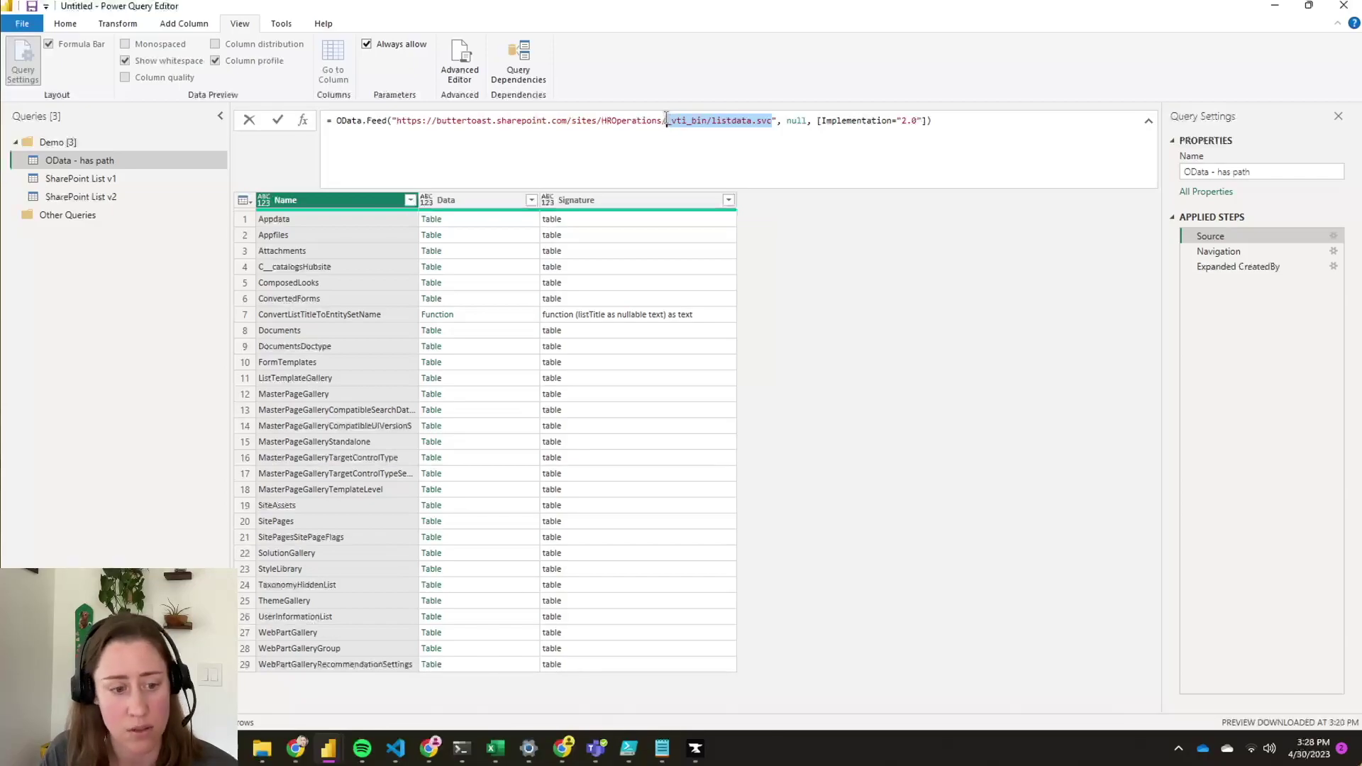
{"action": "left_click", "coordinate": [430, 748]}
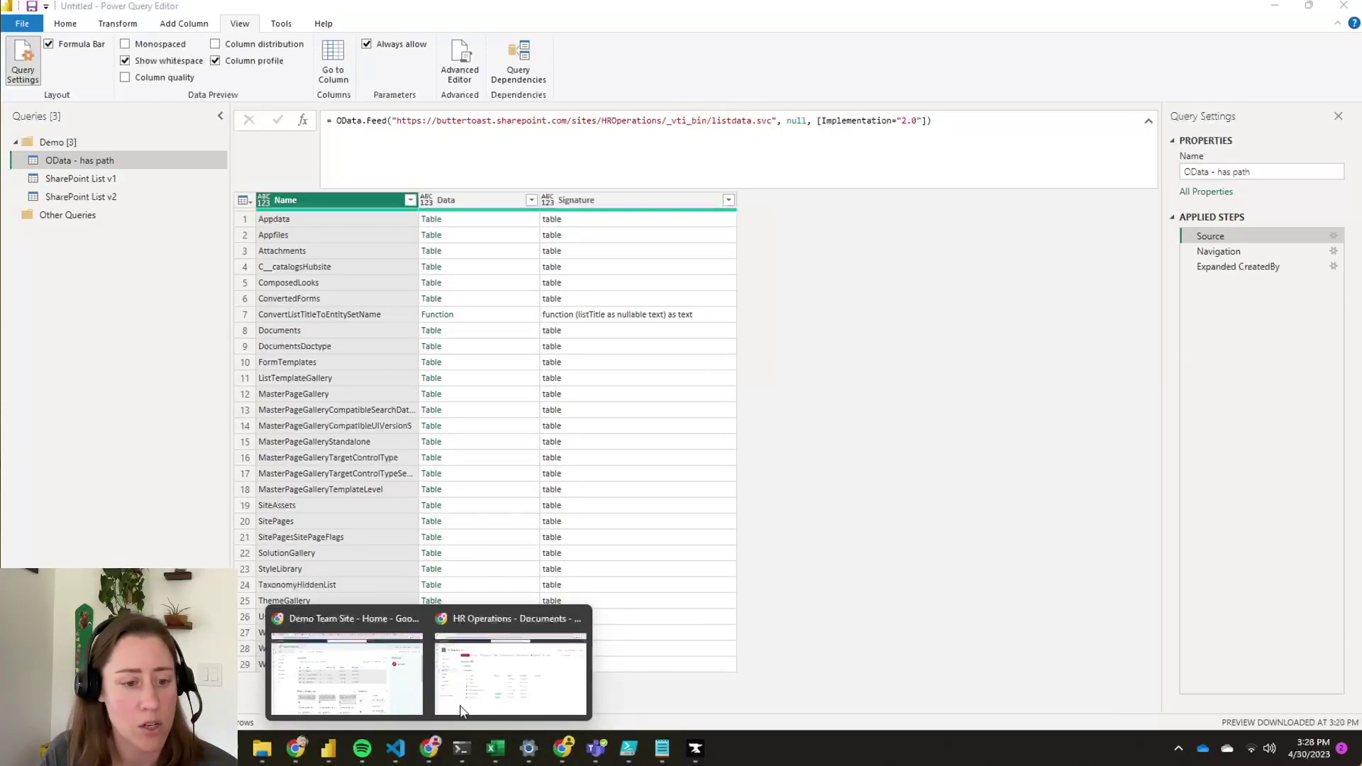
- Load the HROperations site's _vti_bin/listdata.svc page by replacing the library path in the address
{"action": "left_click", "coordinate": [523, 665]}
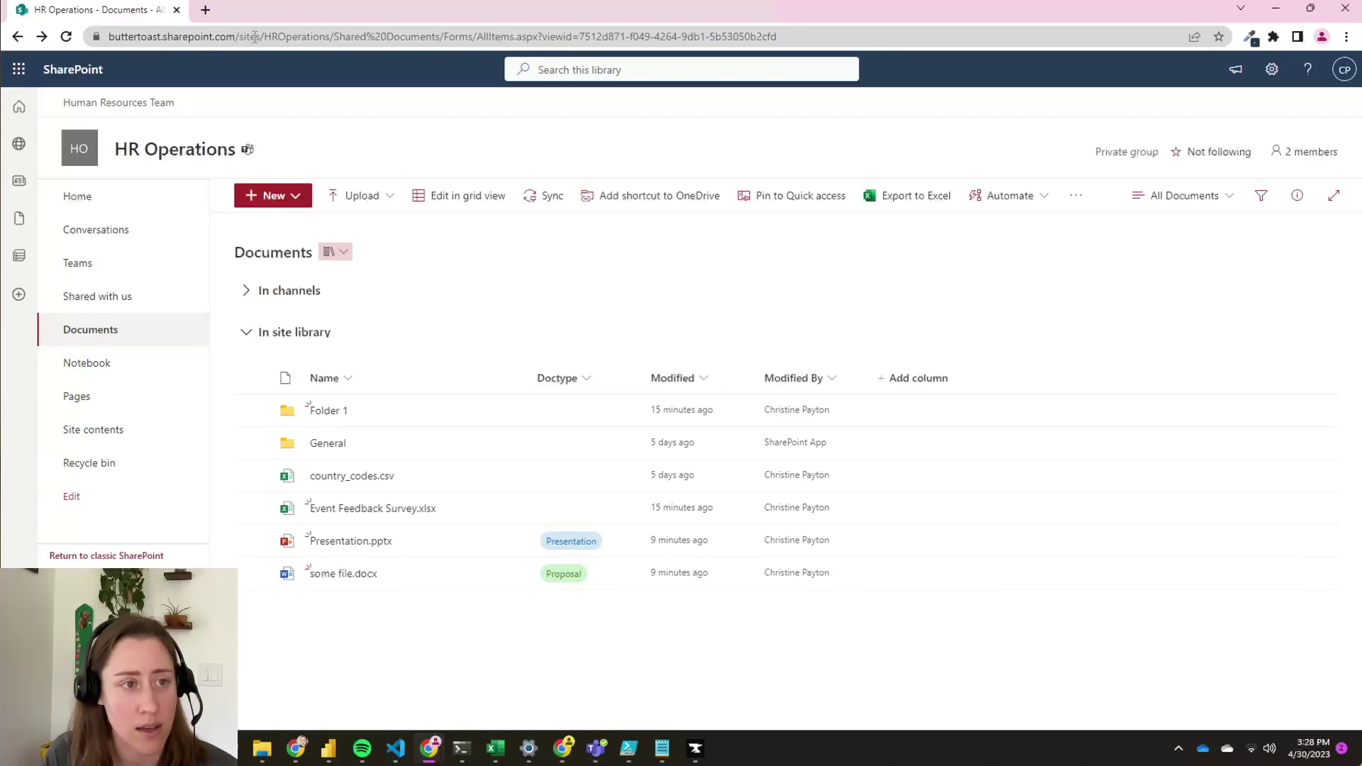
{"action": "left_click_drag", "start_coordinate": [265, 38], "coordinate": [324, 39]}
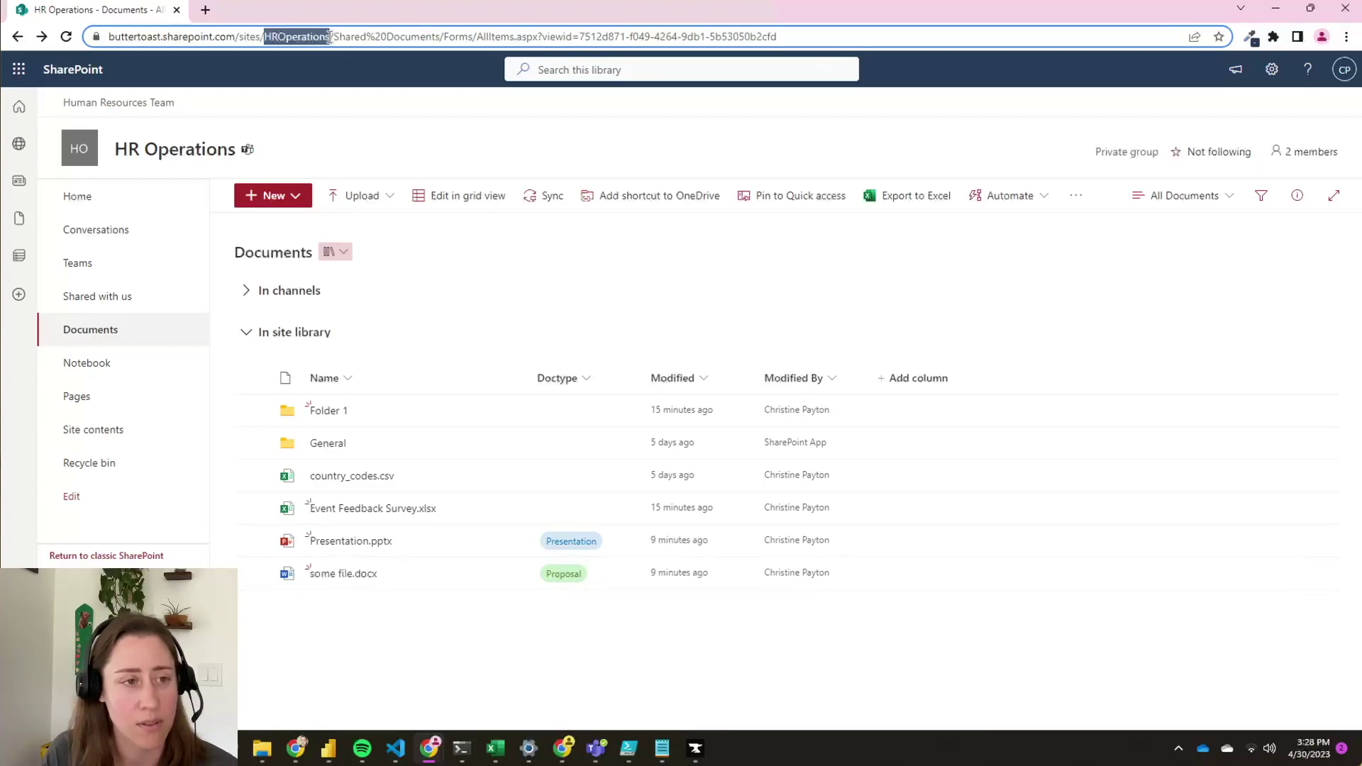
{"action": "left_click_drag", "start_coordinate": [329, 36], "coordinate": [331, 37]}
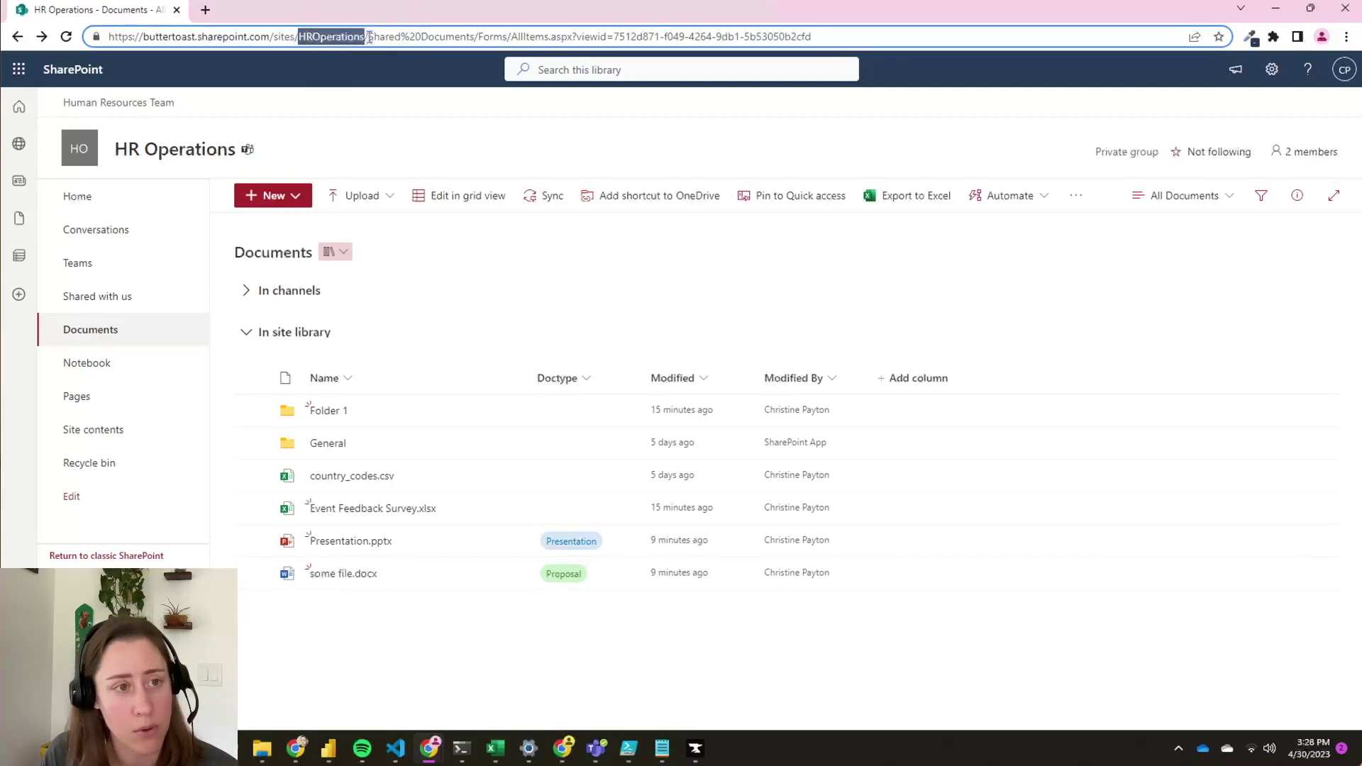
{"action": "left_click_drag", "start_coordinate": [367, 37], "coordinate": [883, 36]}
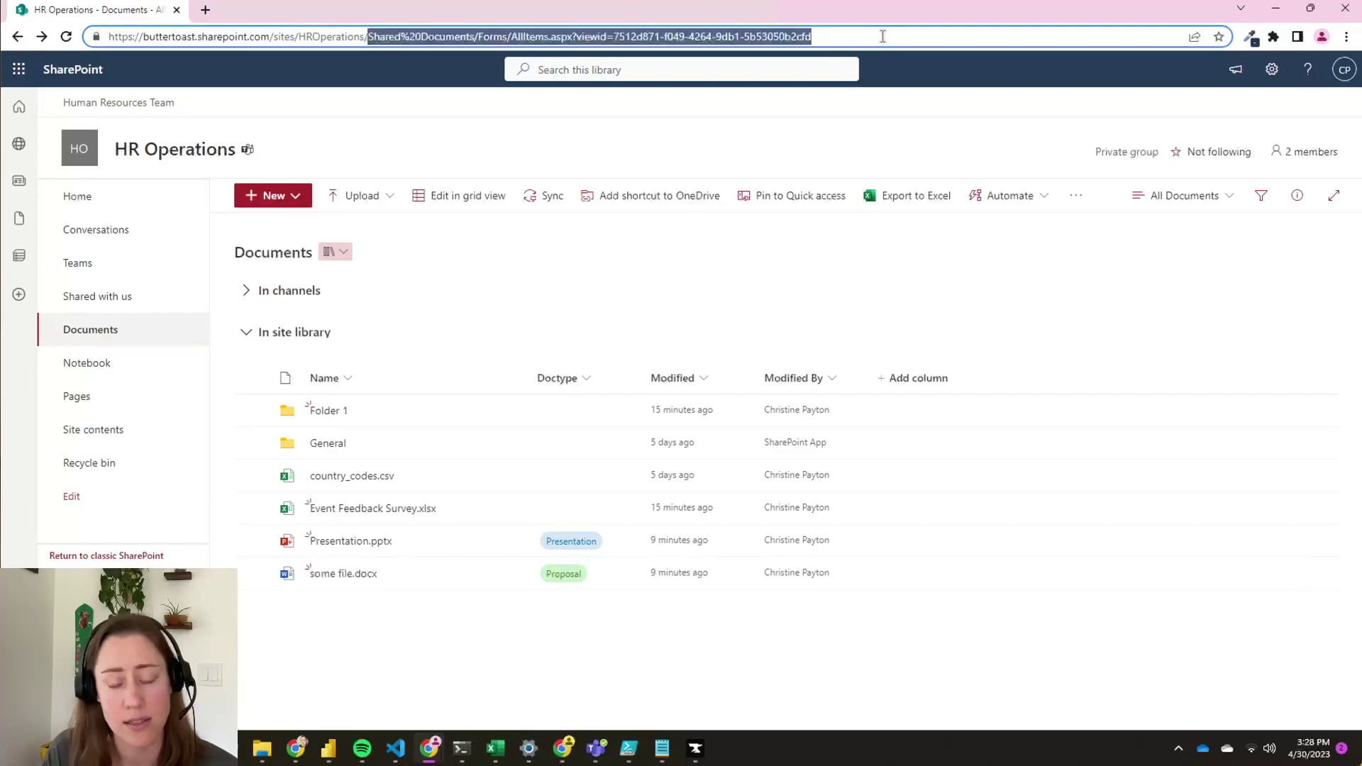
{"action": "key", "text": "BackSpace"}
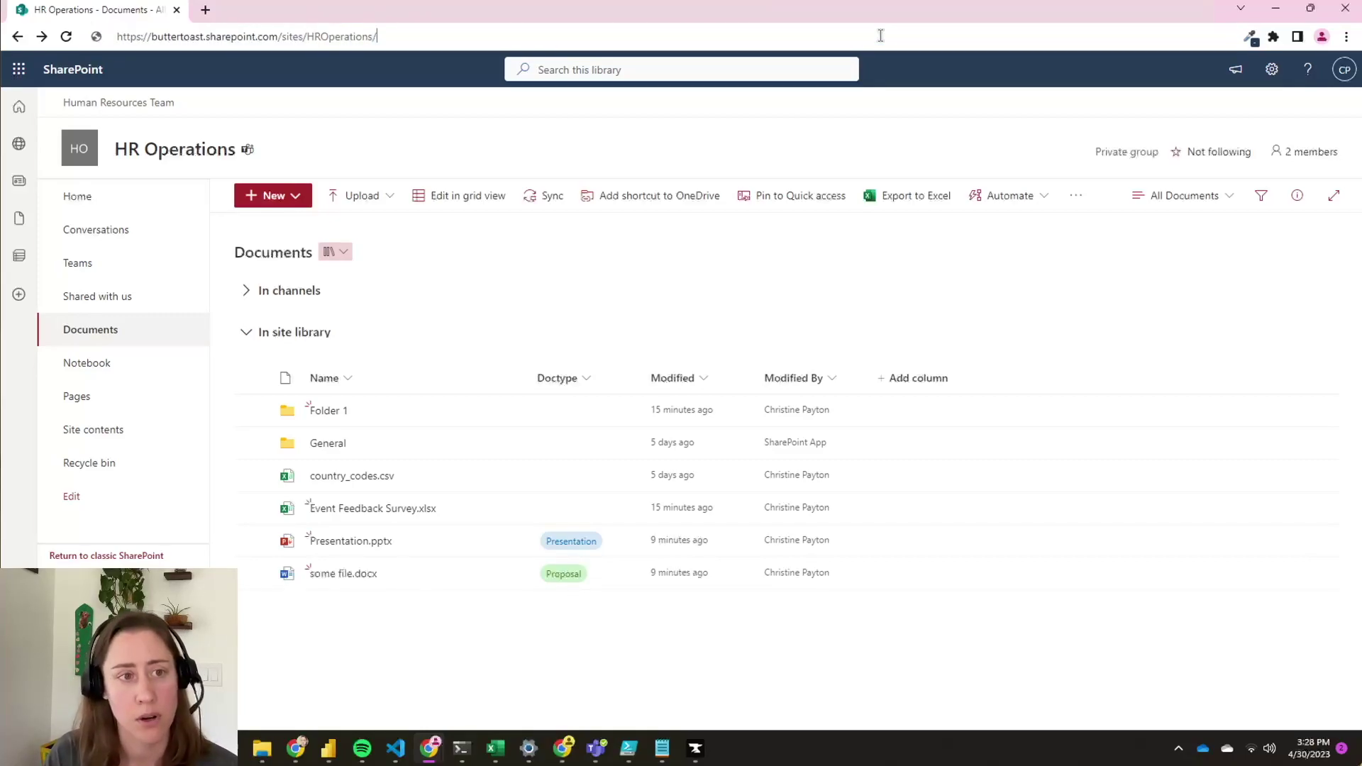
{"action": "key", "text": "ctrl+v"}
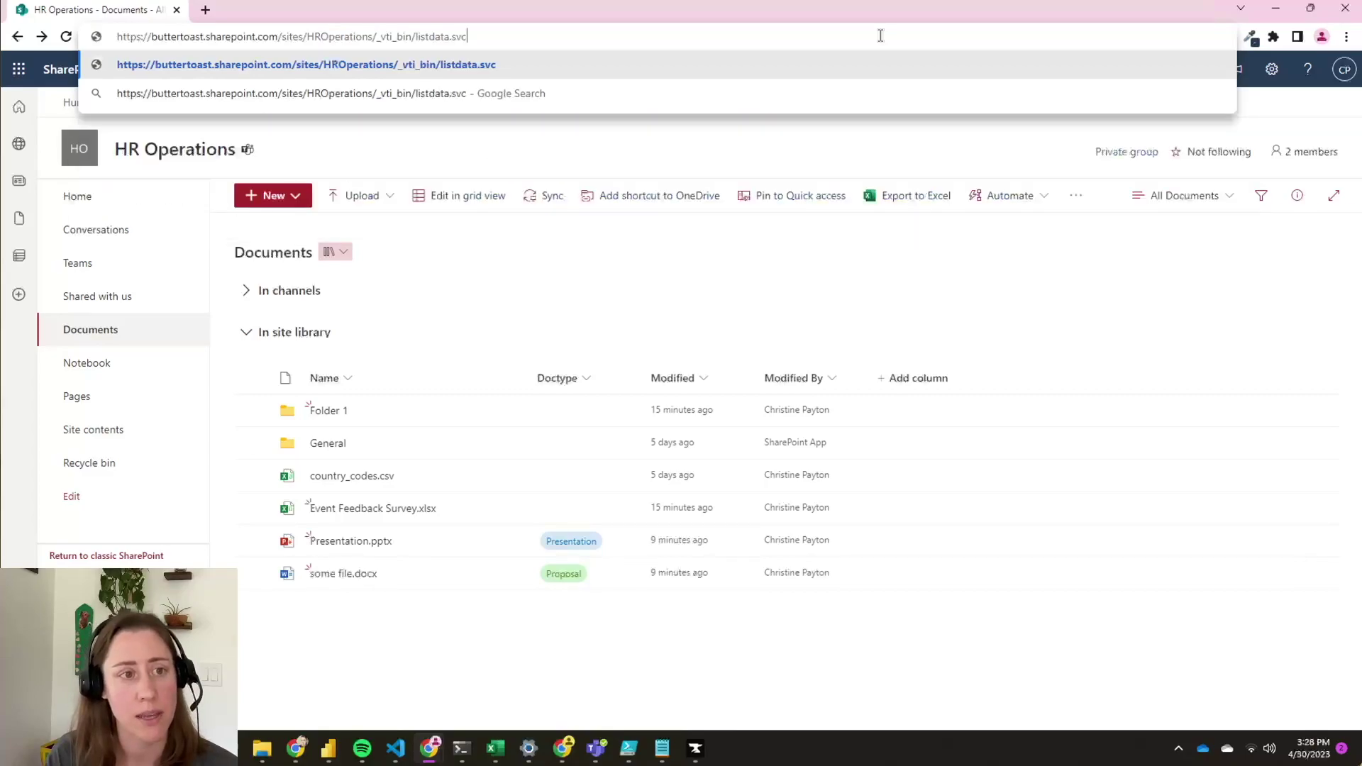
{"action": "key", "text": "Return"}
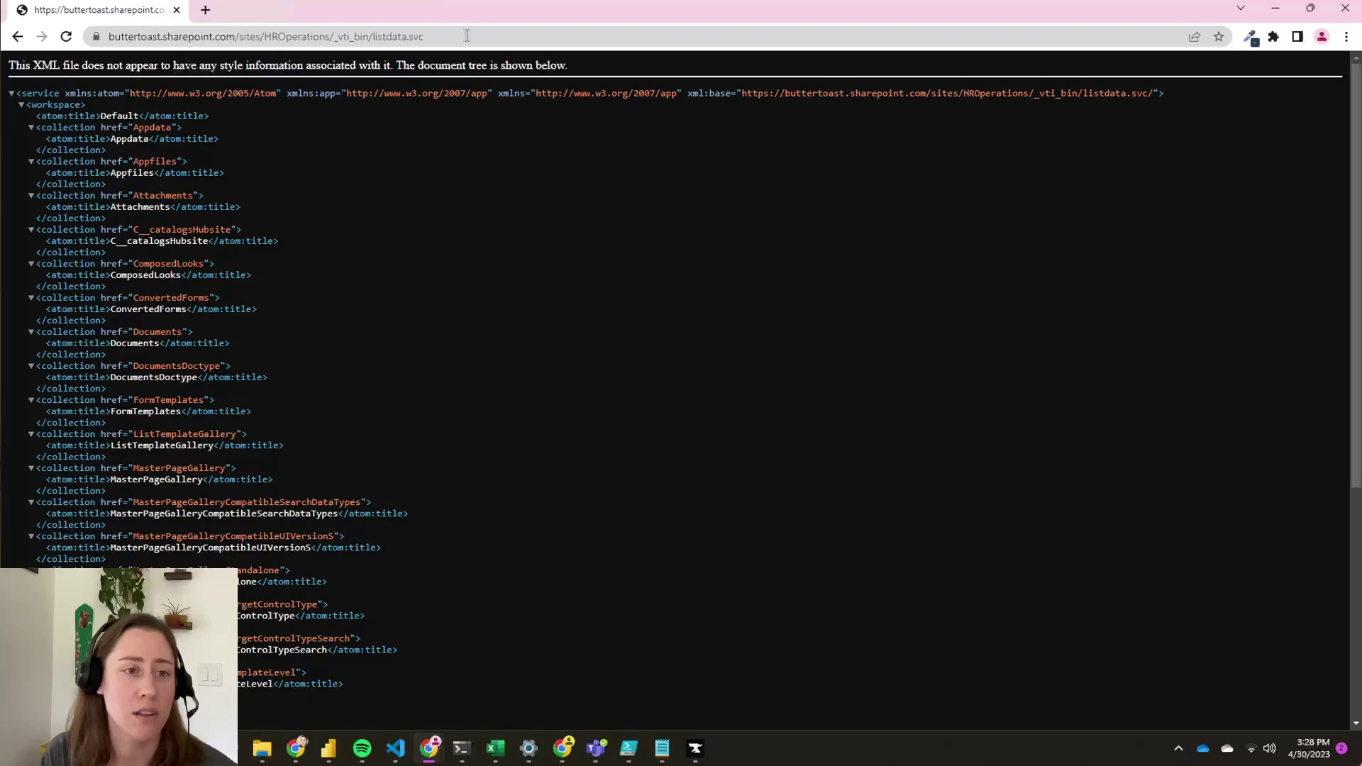
- Copy the listdata.svc service address and return to Power Query Editor
{"action": "left_click_drag", "start_coordinate": [26, 65], "coordinate": [286, 201]}
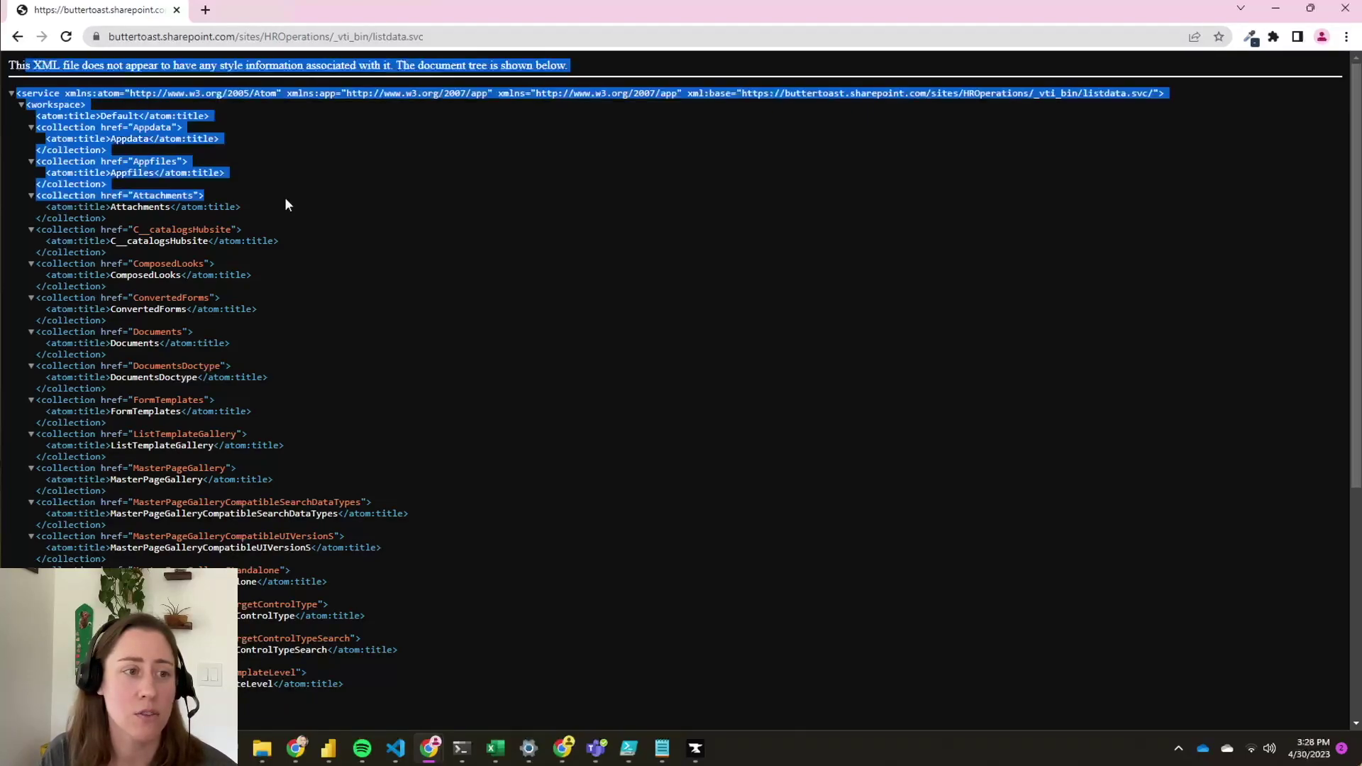
{"action": "left_click_drag", "start_coordinate": [445, 36], "coordinate": [46, 38]}
{"action": "key", "text": "ctrl+c"}
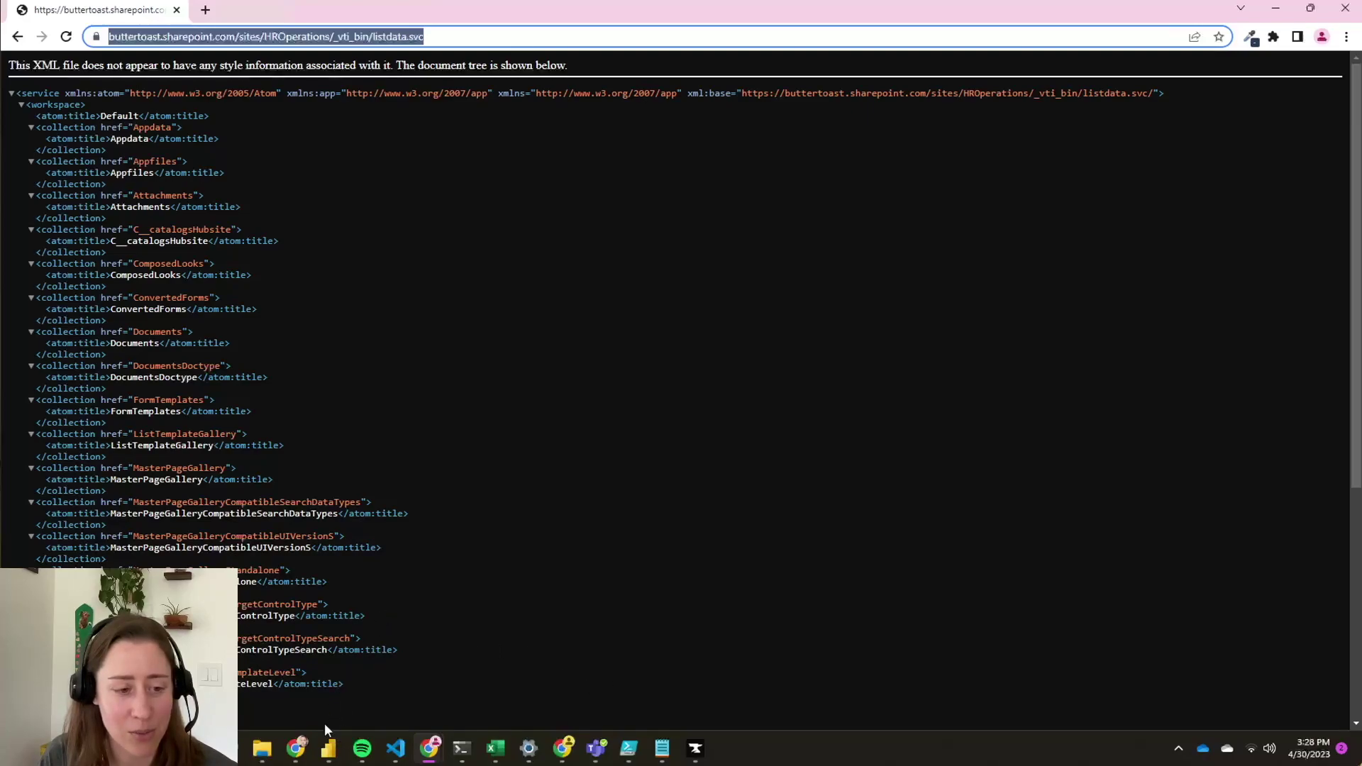
{"action": "left_click", "coordinate": [332, 749]}
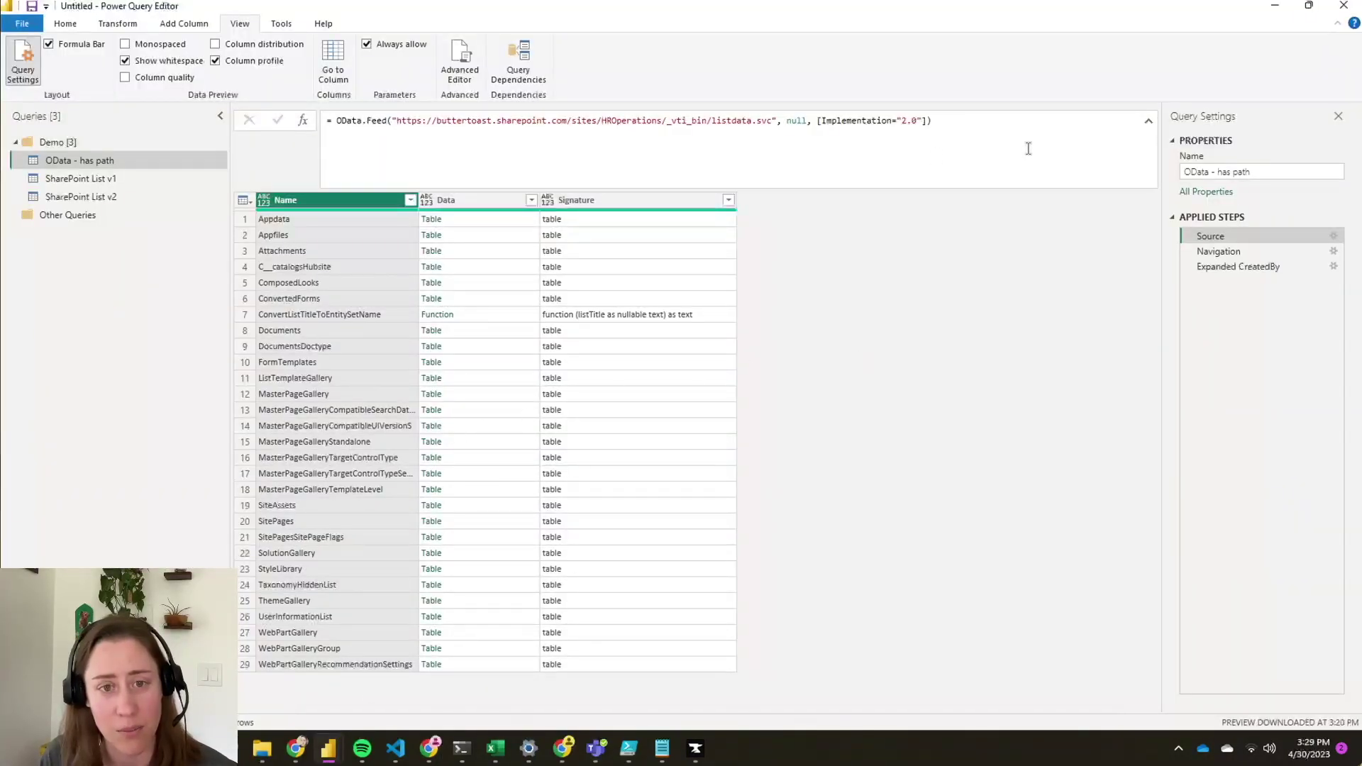
- Connect to a new OData feed using the pasted listdata.svc address
{"action": "left_click", "coordinate": [903, 131]}
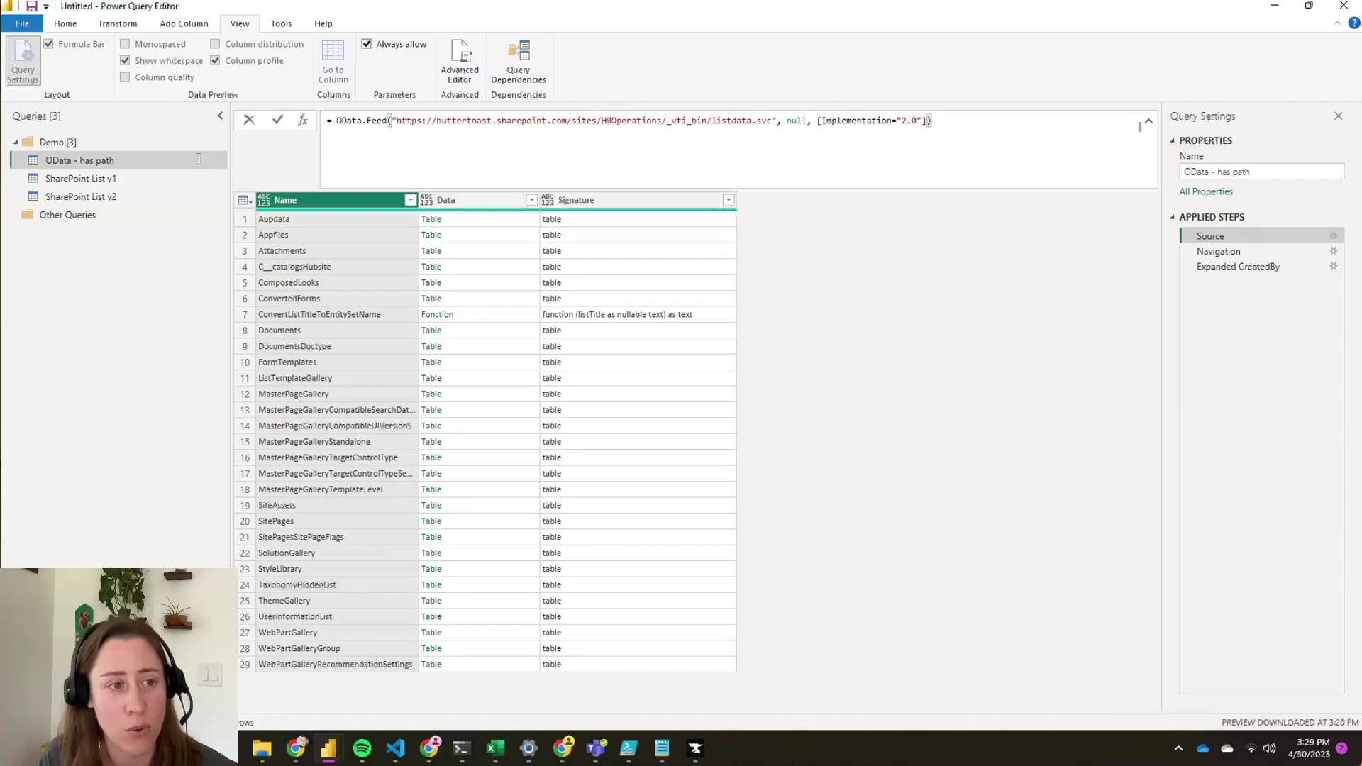
{"action": "left_click", "coordinate": [66, 24]}
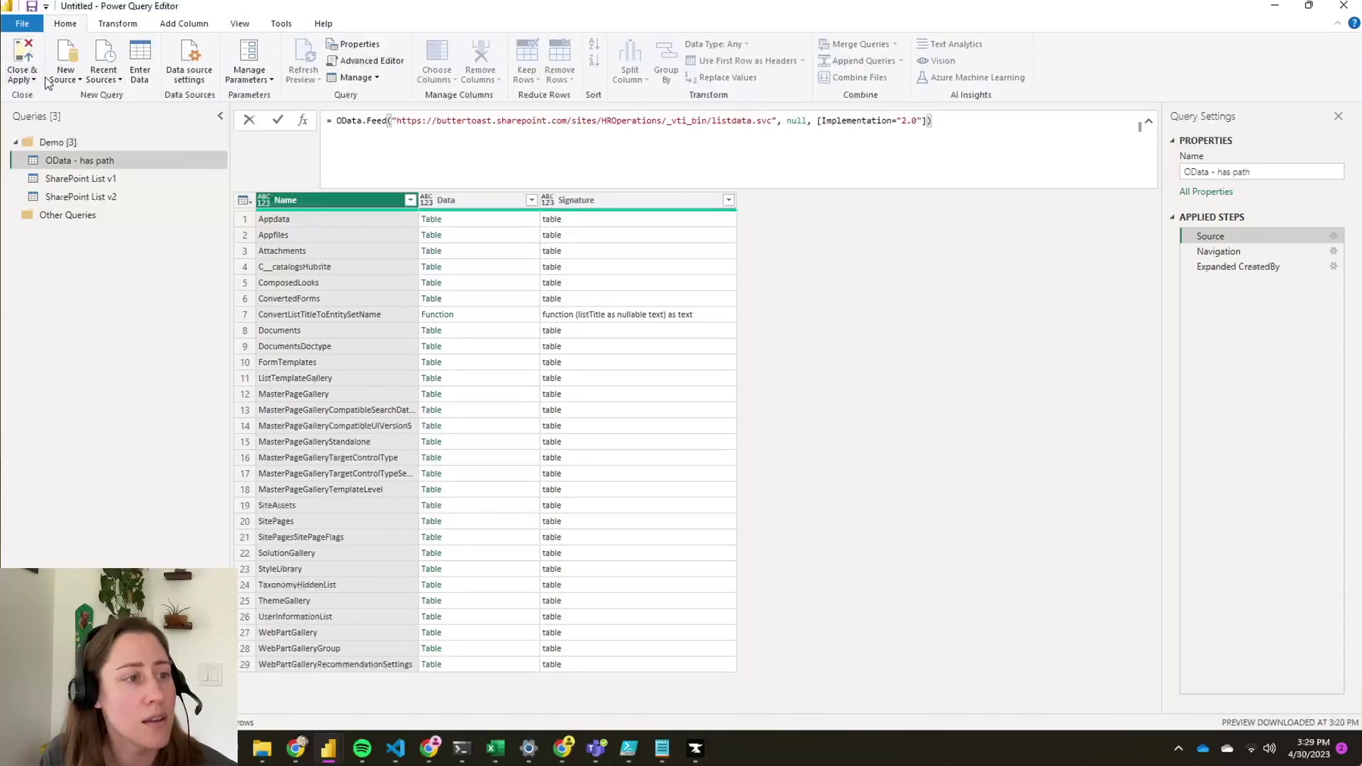
{"action": "left_click", "coordinate": [65, 75]}
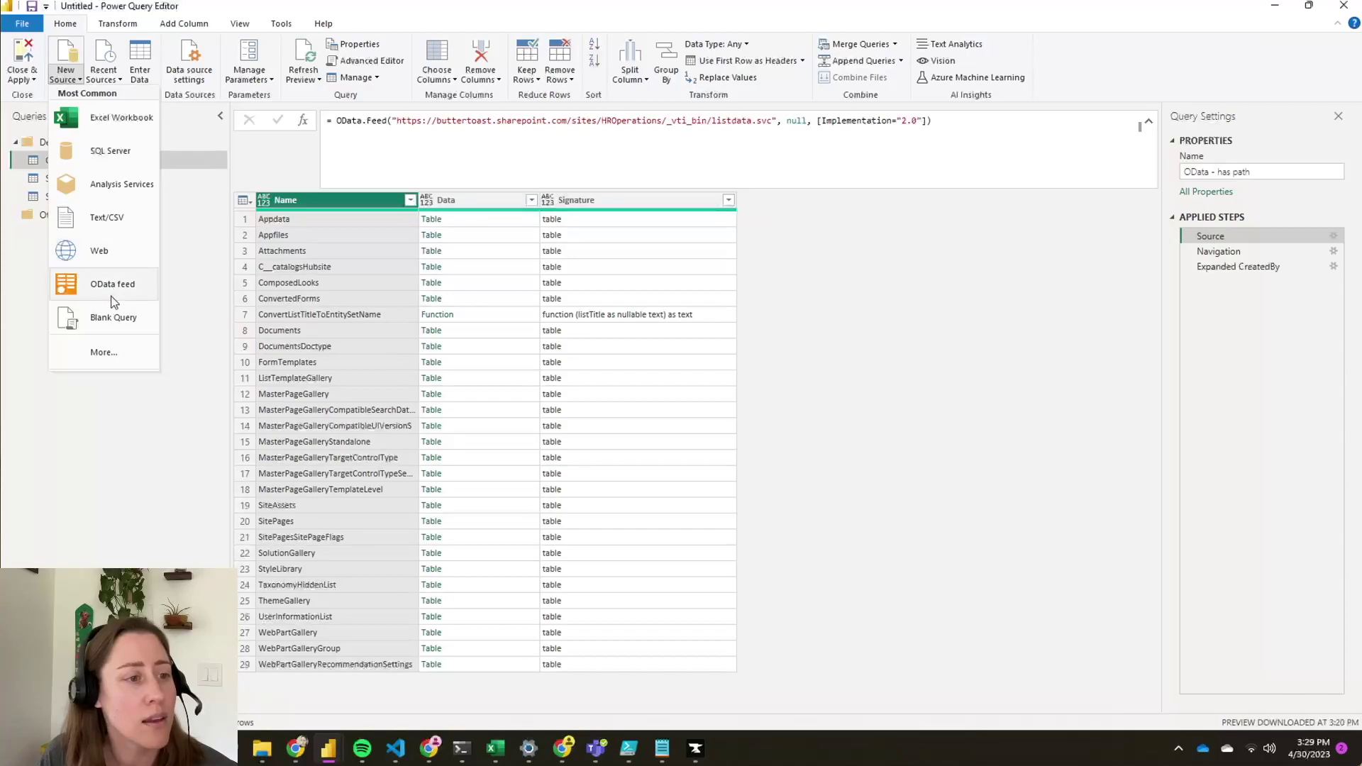
{"action": "left_click", "coordinate": [112, 289]}
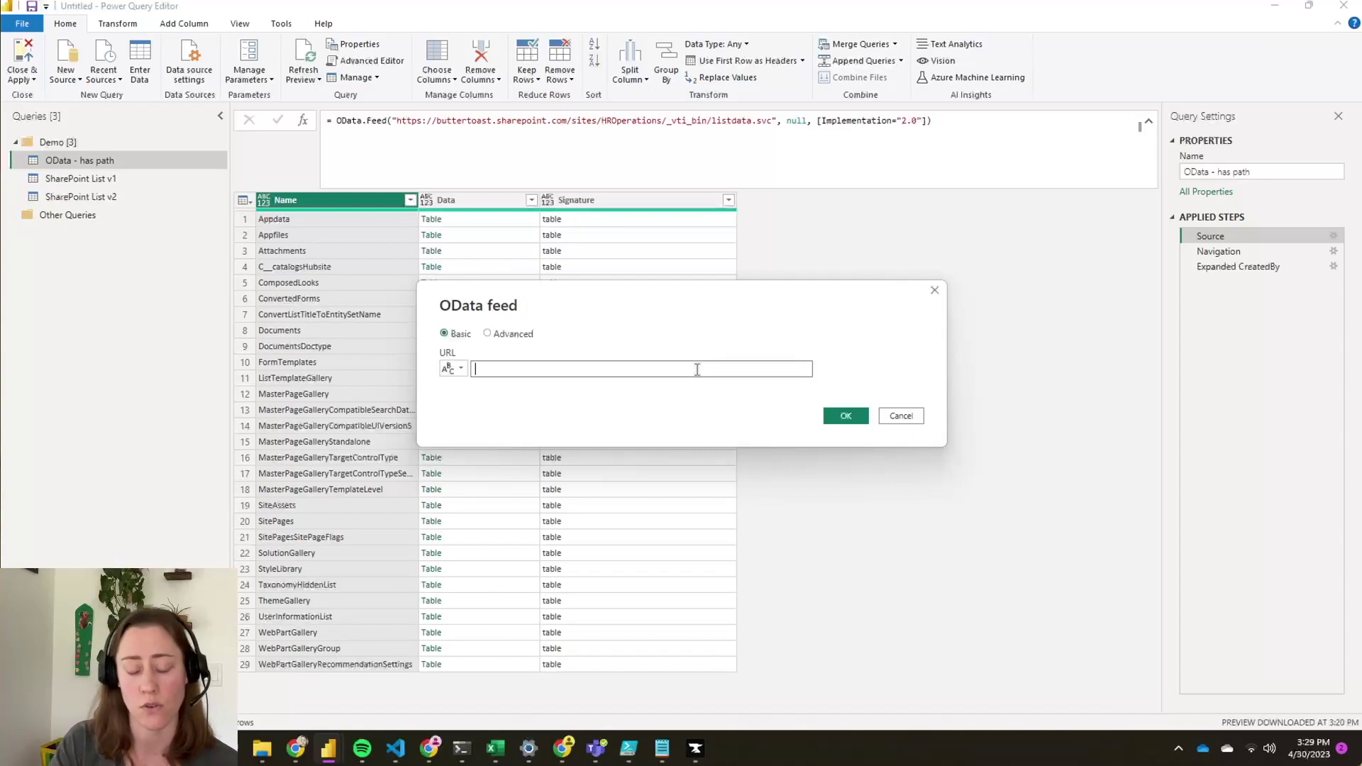
{"action": "key", "text": "ctrl+v"}
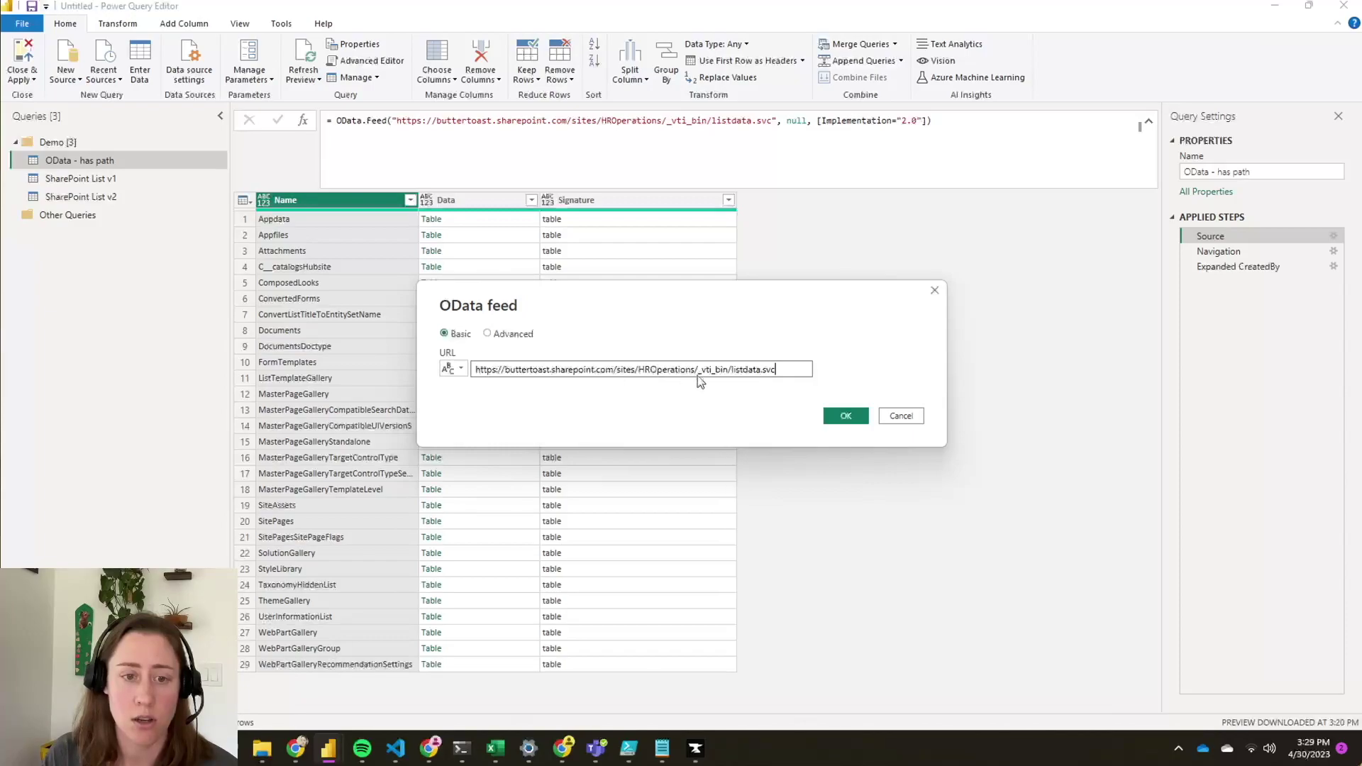
{"action": "left_click", "coordinate": [843, 417]}
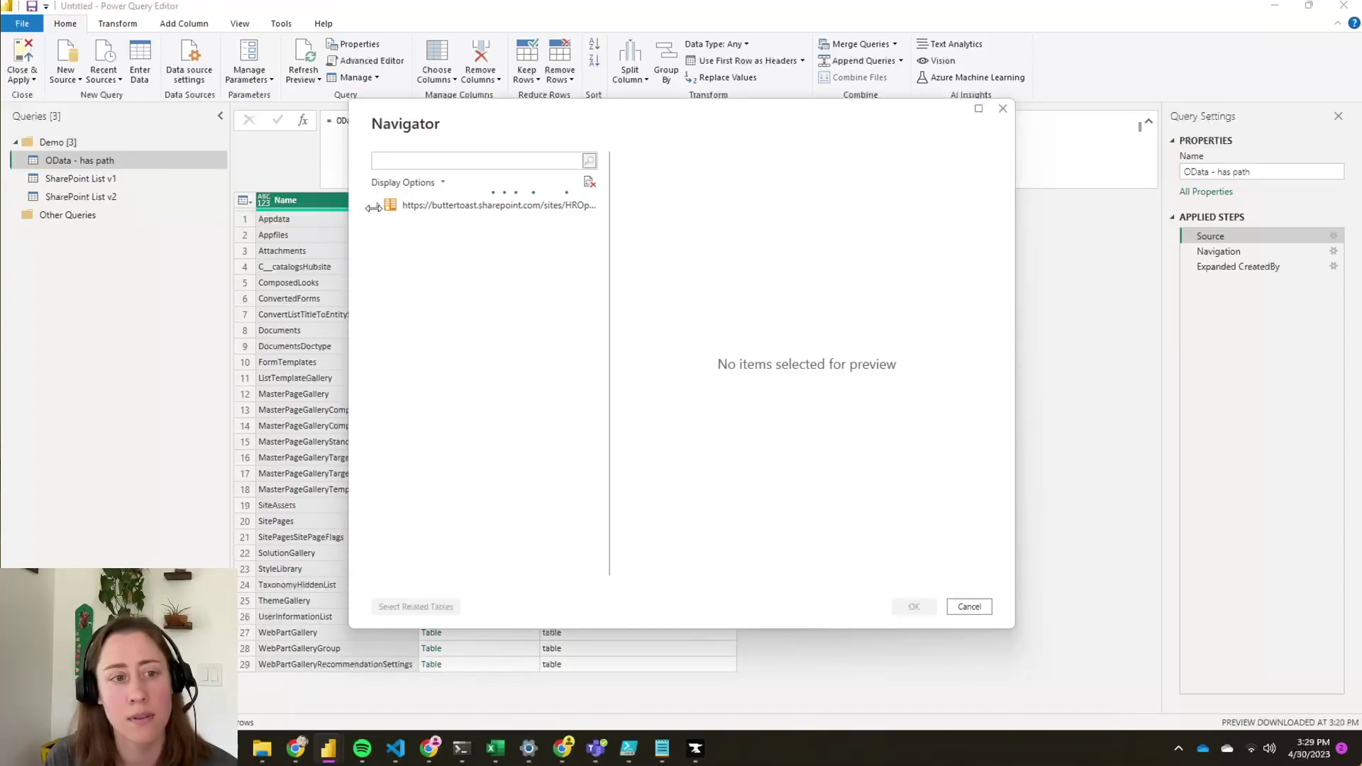
- Pick the Documents table from the feed in Navigator and load it as a new query
{"action": "left_click", "coordinate": [378, 206]}
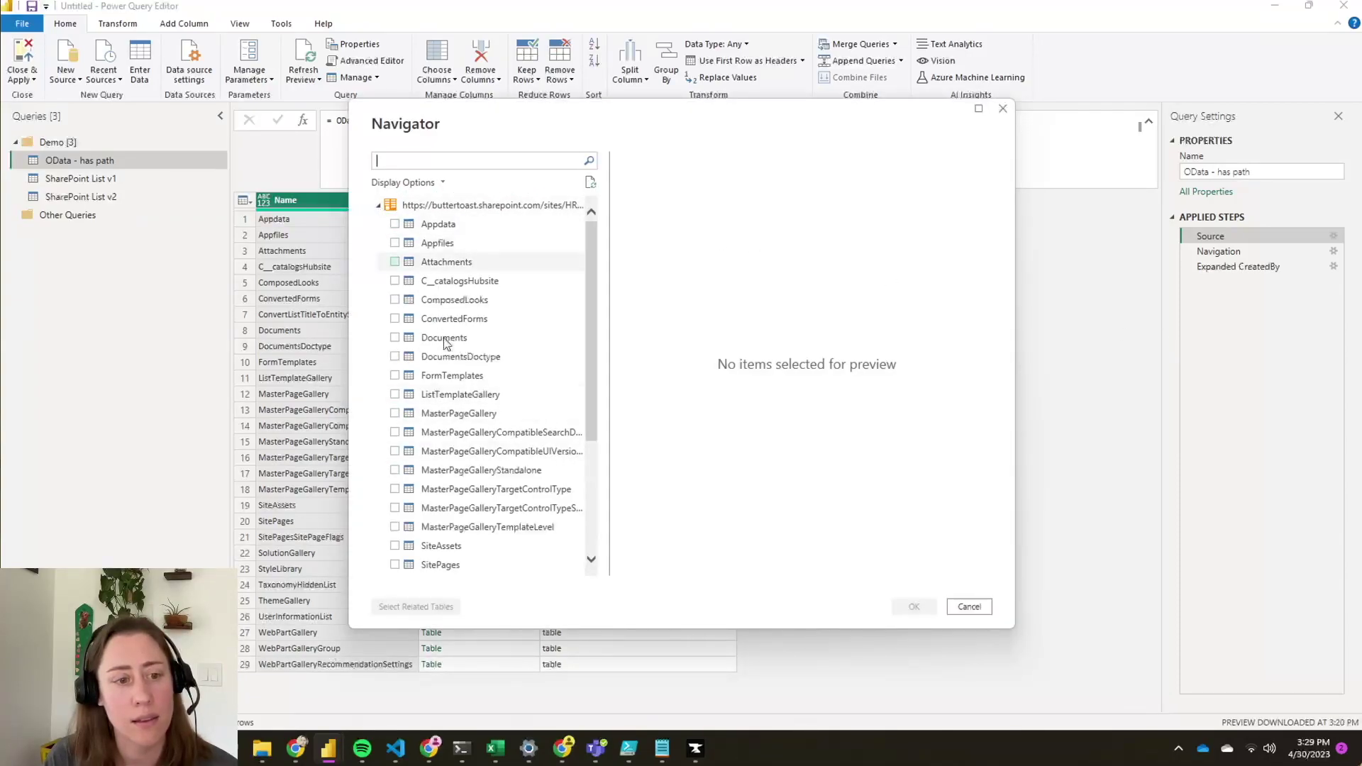
{"action": "left_click", "coordinate": [396, 338]}
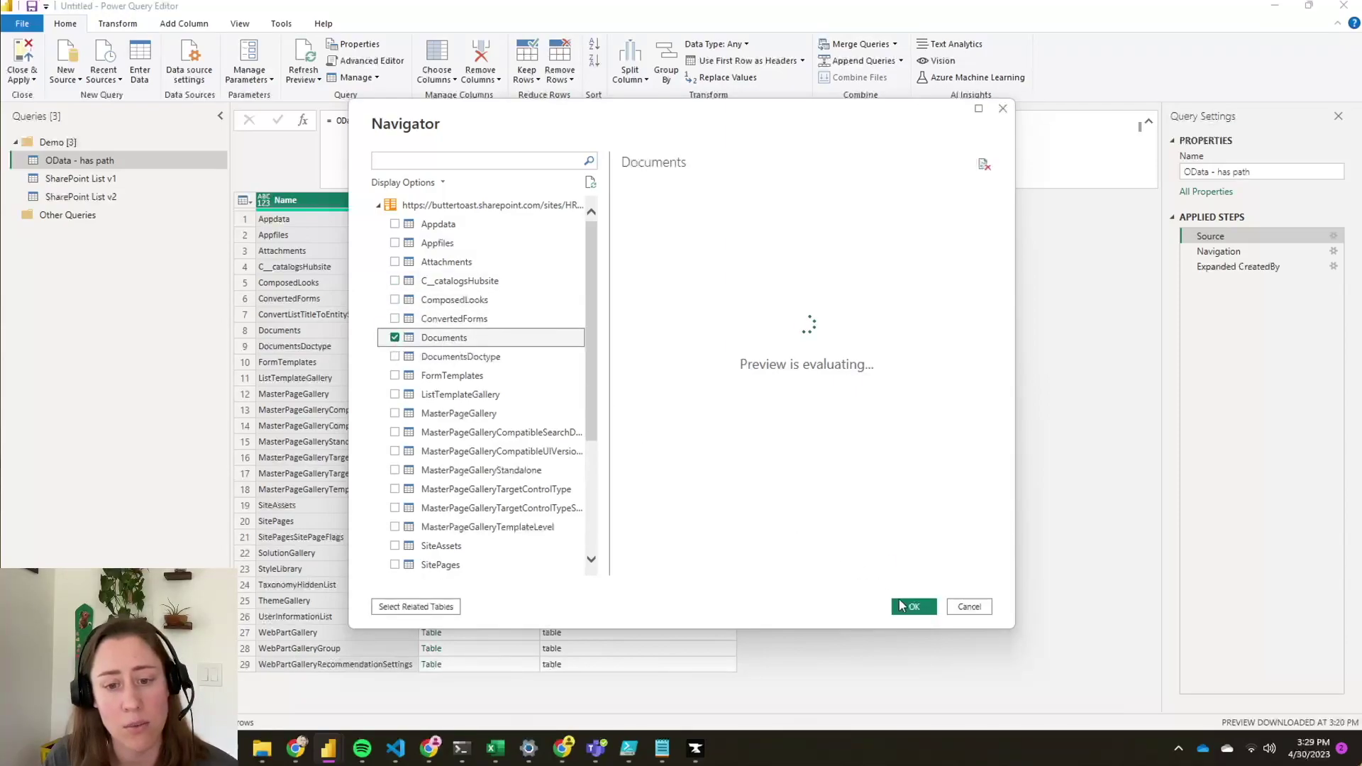
{"action": "left_click", "coordinate": [914, 608]}
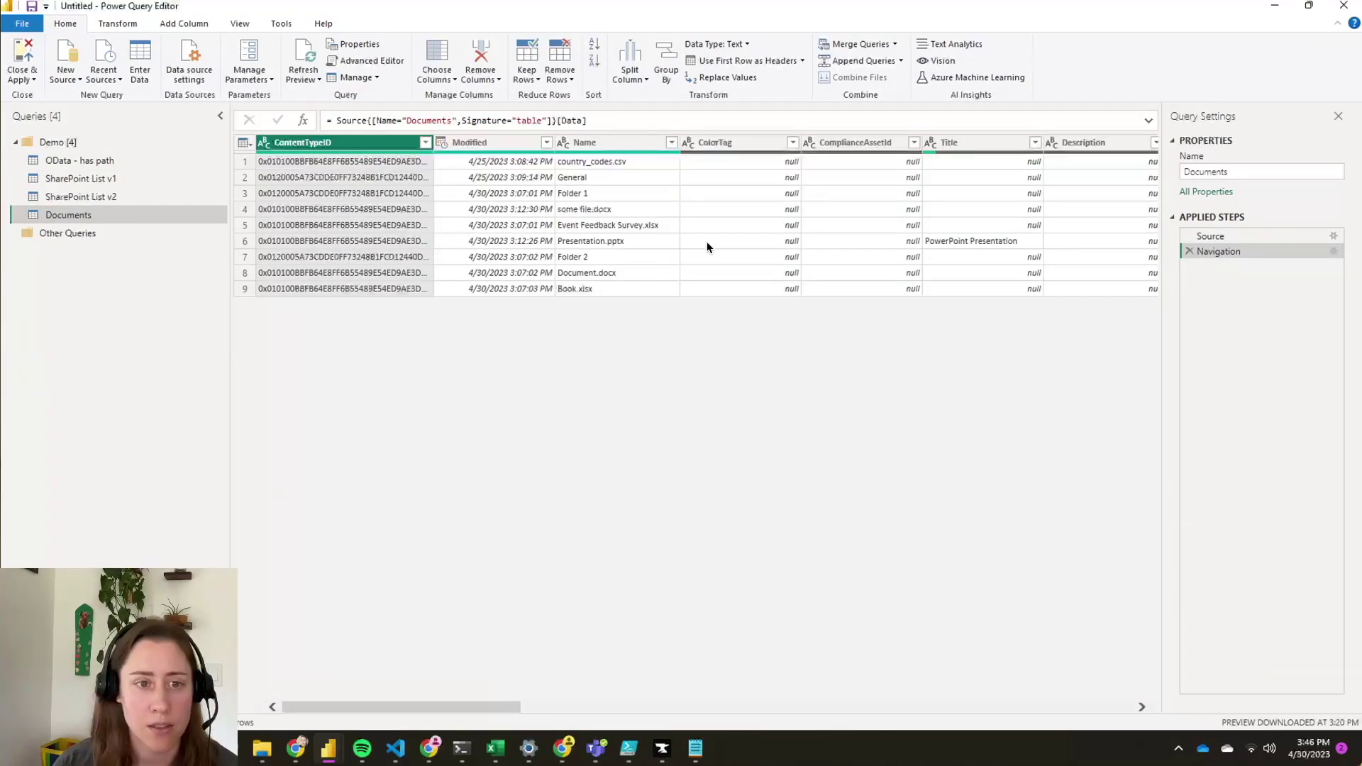
- Select the Name, Created, ContentType and Path columns and remove all other columns
{"action": "left_click", "coordinate": [588, 142]}
{"action": "left_click", "coordinate": [786, 479]}
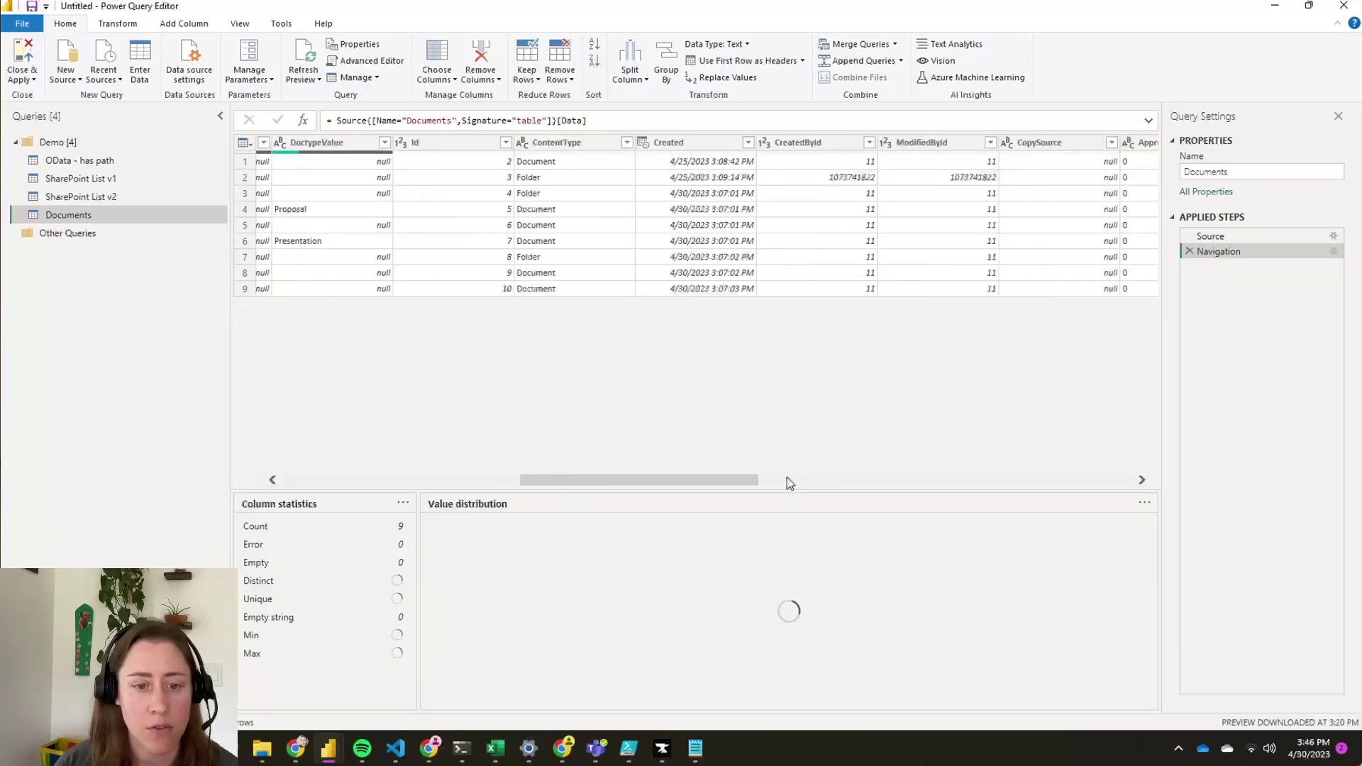
{"action": "left_click", "coordinate": [673, 141]}
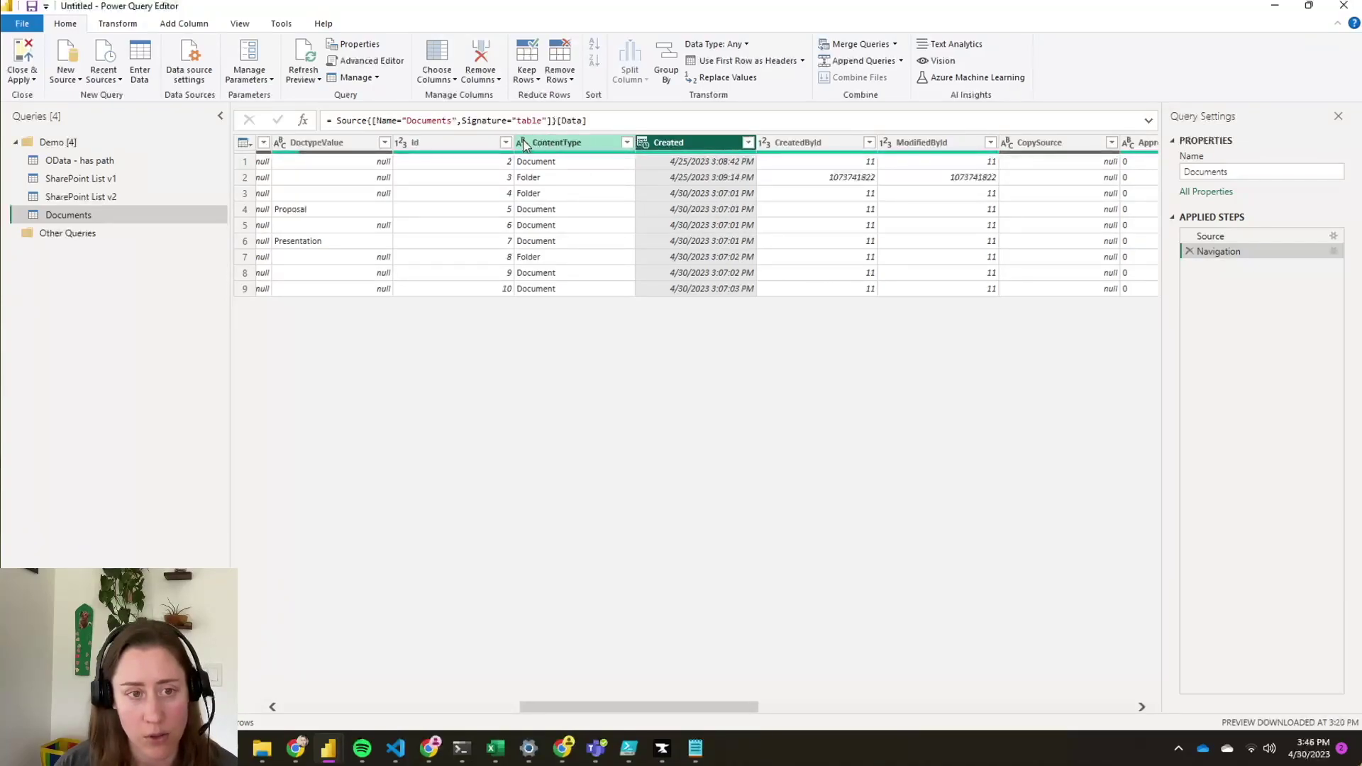
{"action": "left_click", "coordinate": [546, 142], "text": "ctrl"}
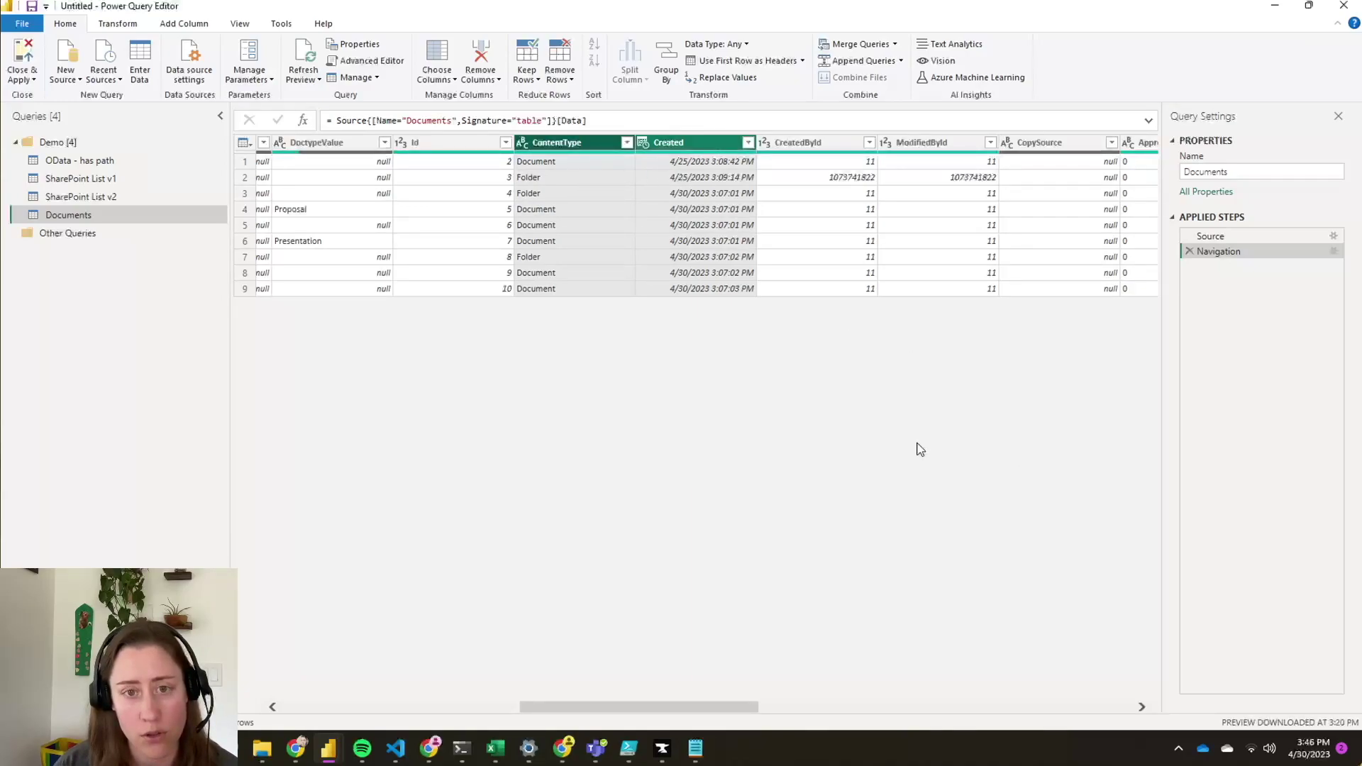
{"action": "left_click_drag", "start_coordinate": [710, 706], "coordinate": [829, 707]}
{"action": "left_click", "coordinate": [869, 151]}
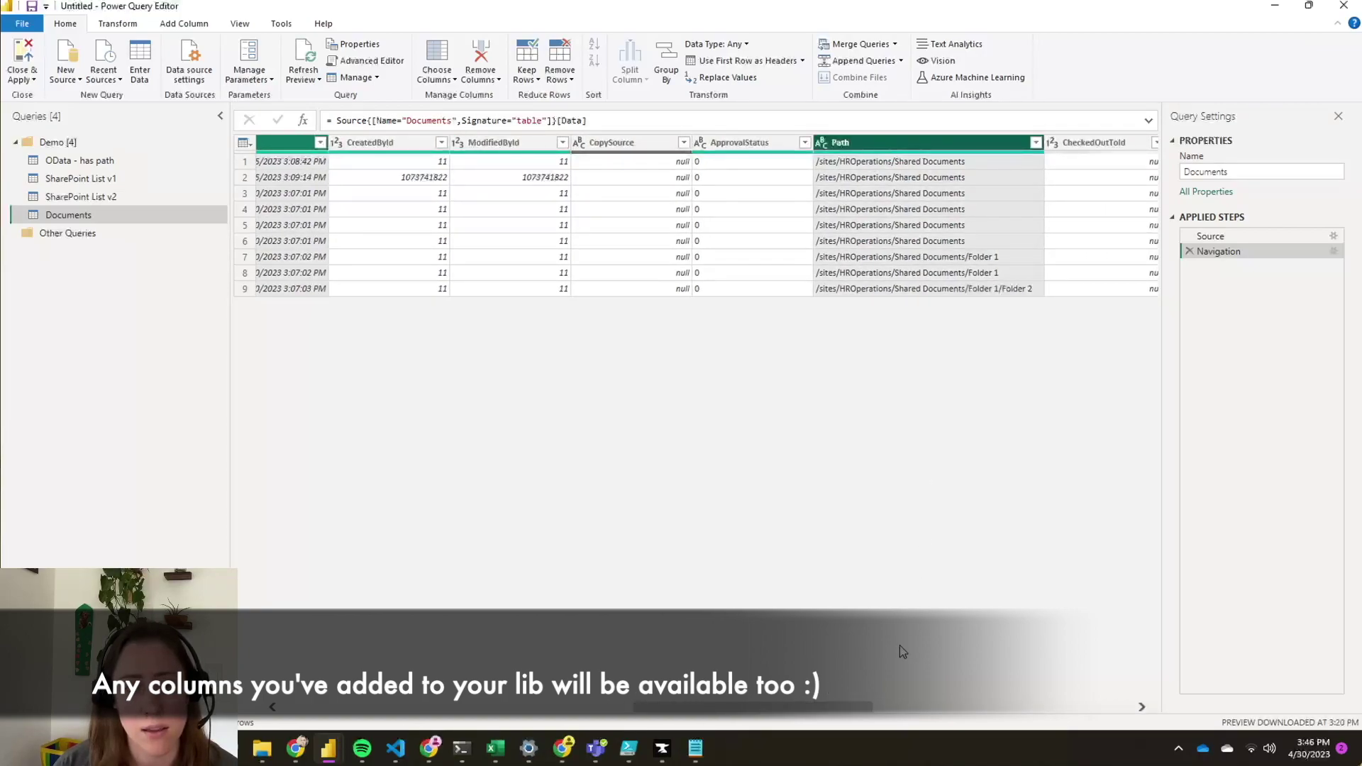
{"action": "left_click_drag", "start_coordinate": [818, 715], "coordinate": [463, 718]}
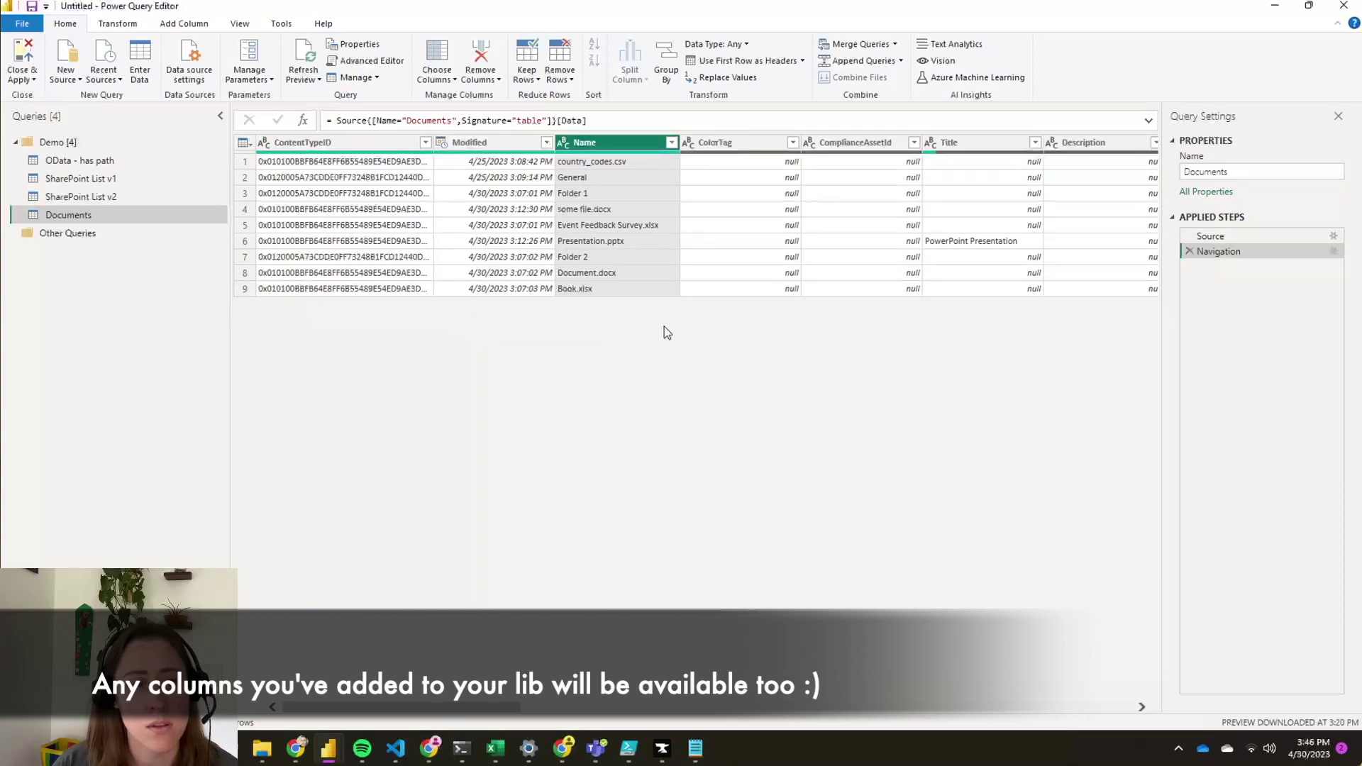
{"action": "right_click", "coordinate": [612, 147]}
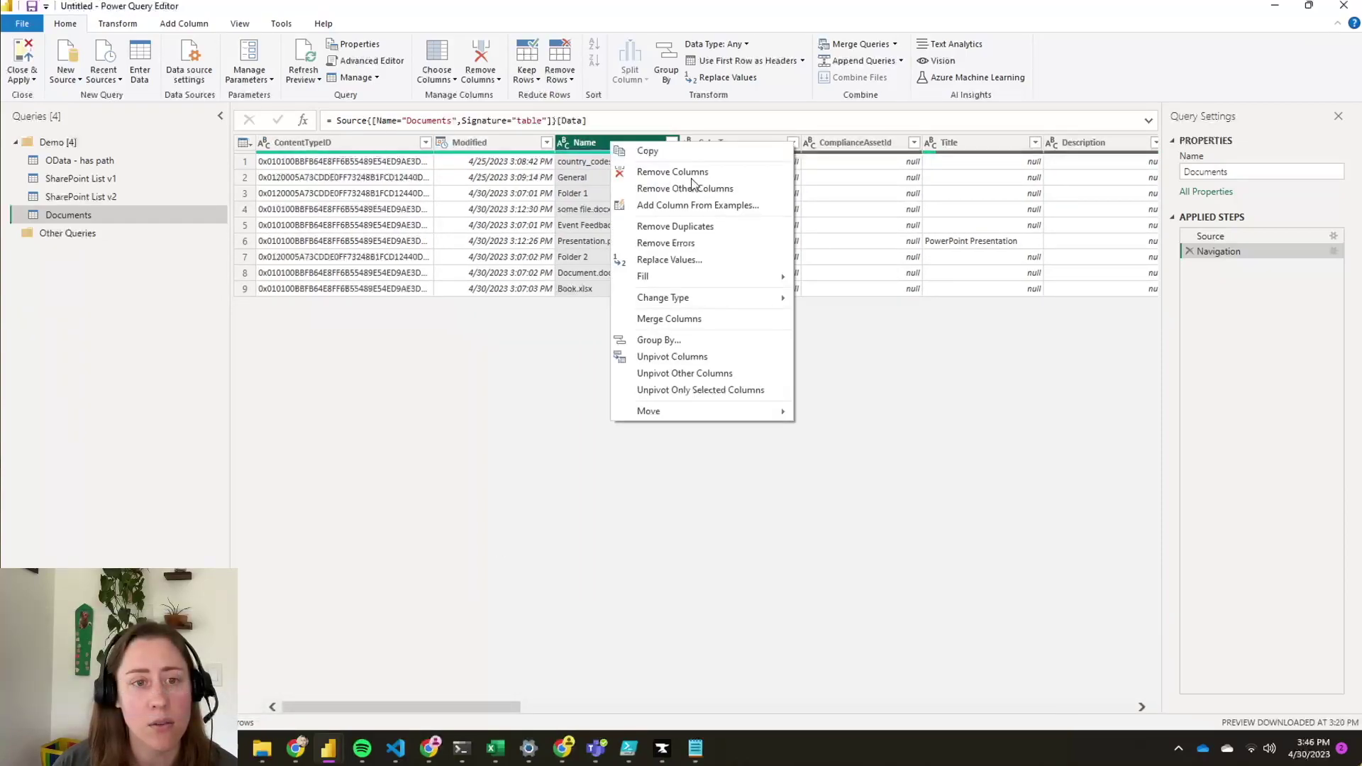
{"action": "left_click", "coordinate": [697, 186]}
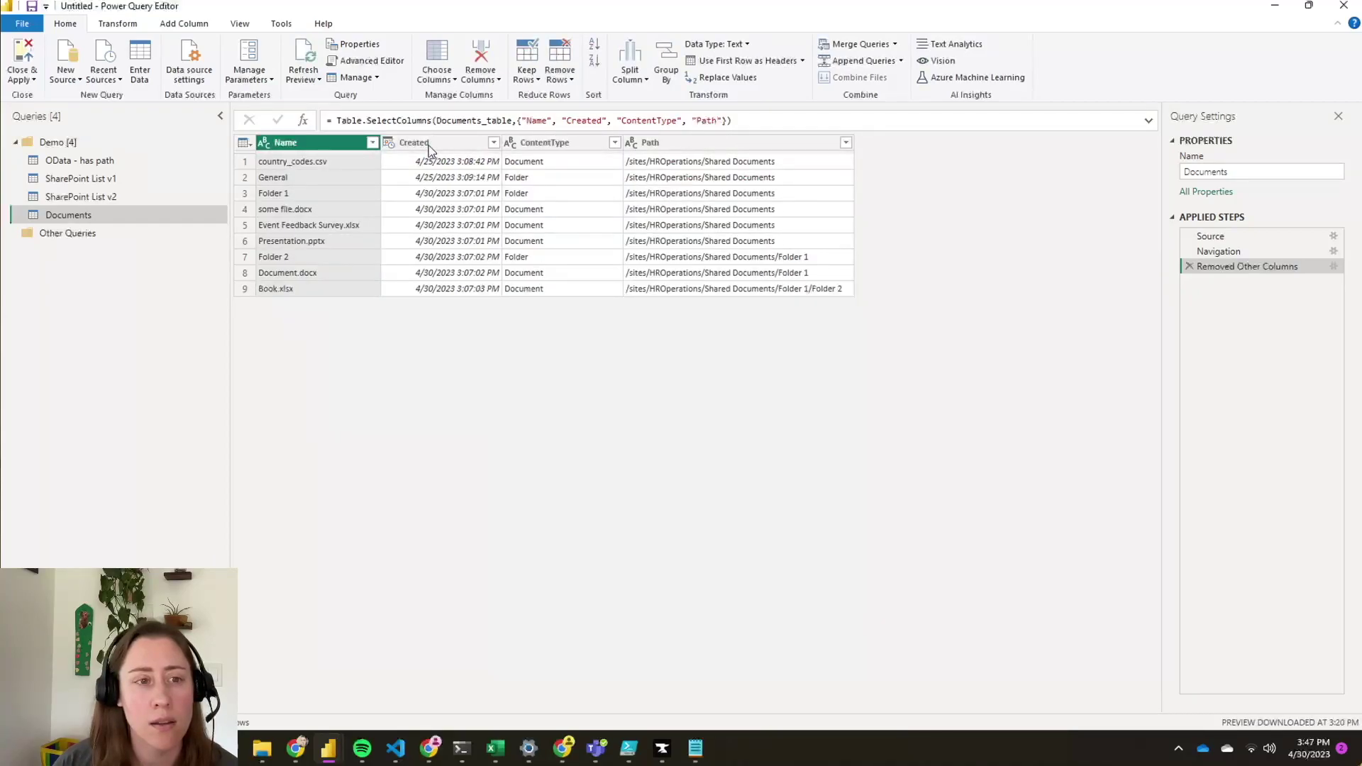
- Change the Created column's data type to Date
{"action": "left_click", "coordinate": [440, 148]}
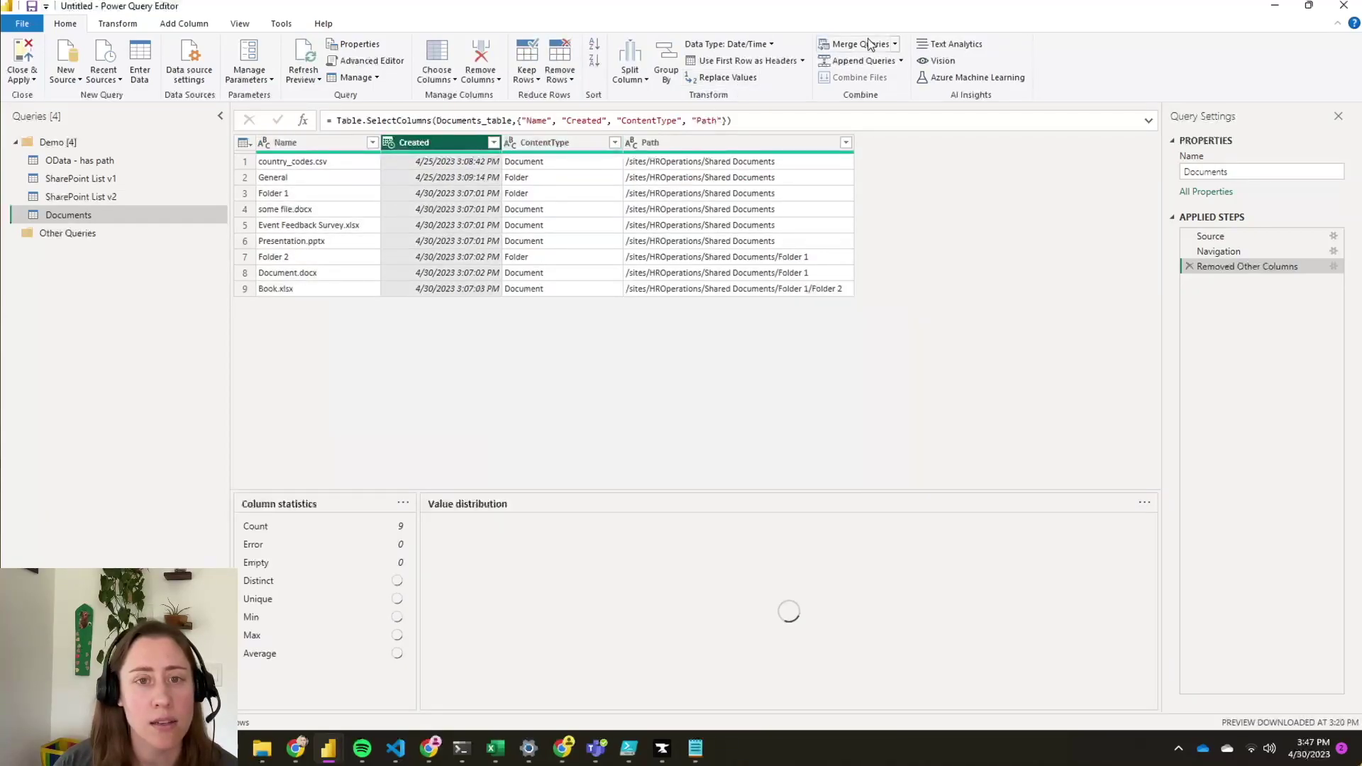
{"action": "left_click", "coordinate": [769, 44]}
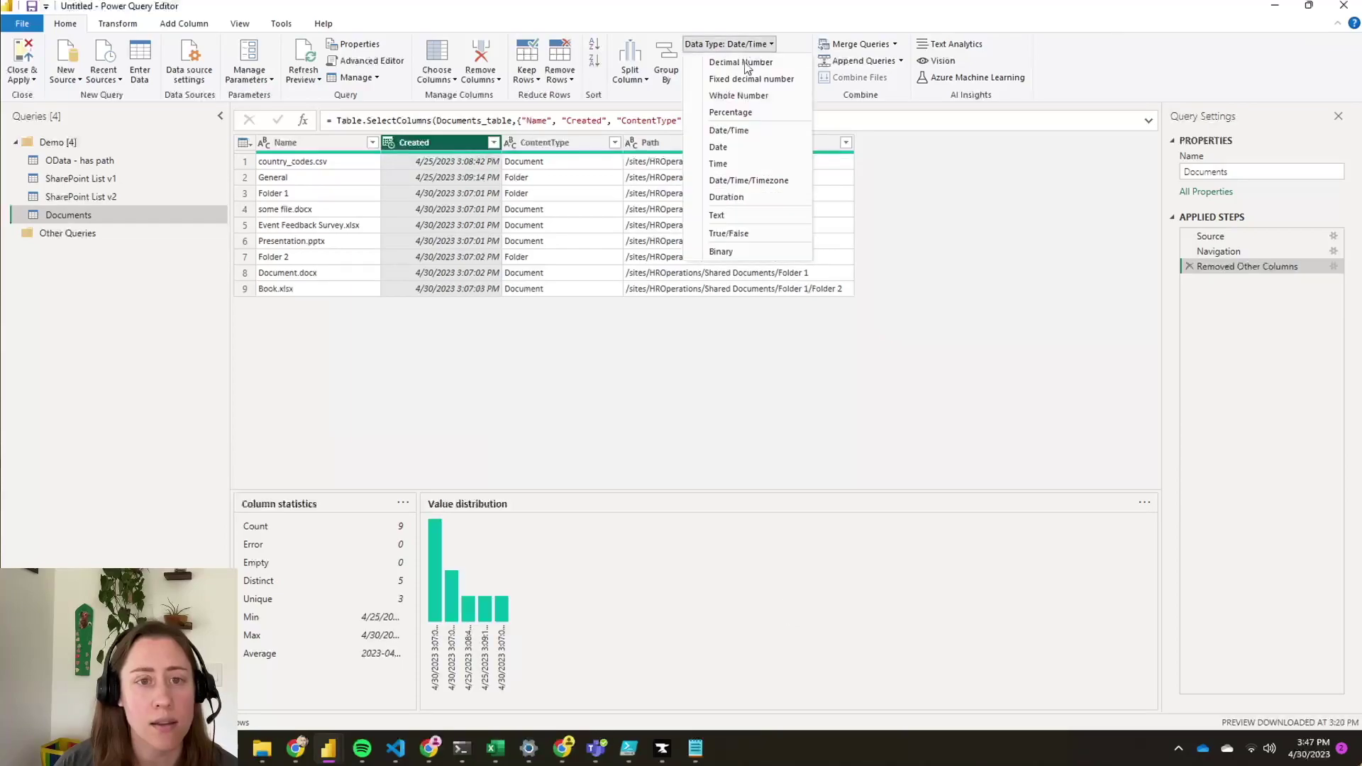
{"action": "left_click", "coordinate": [718, 146]}
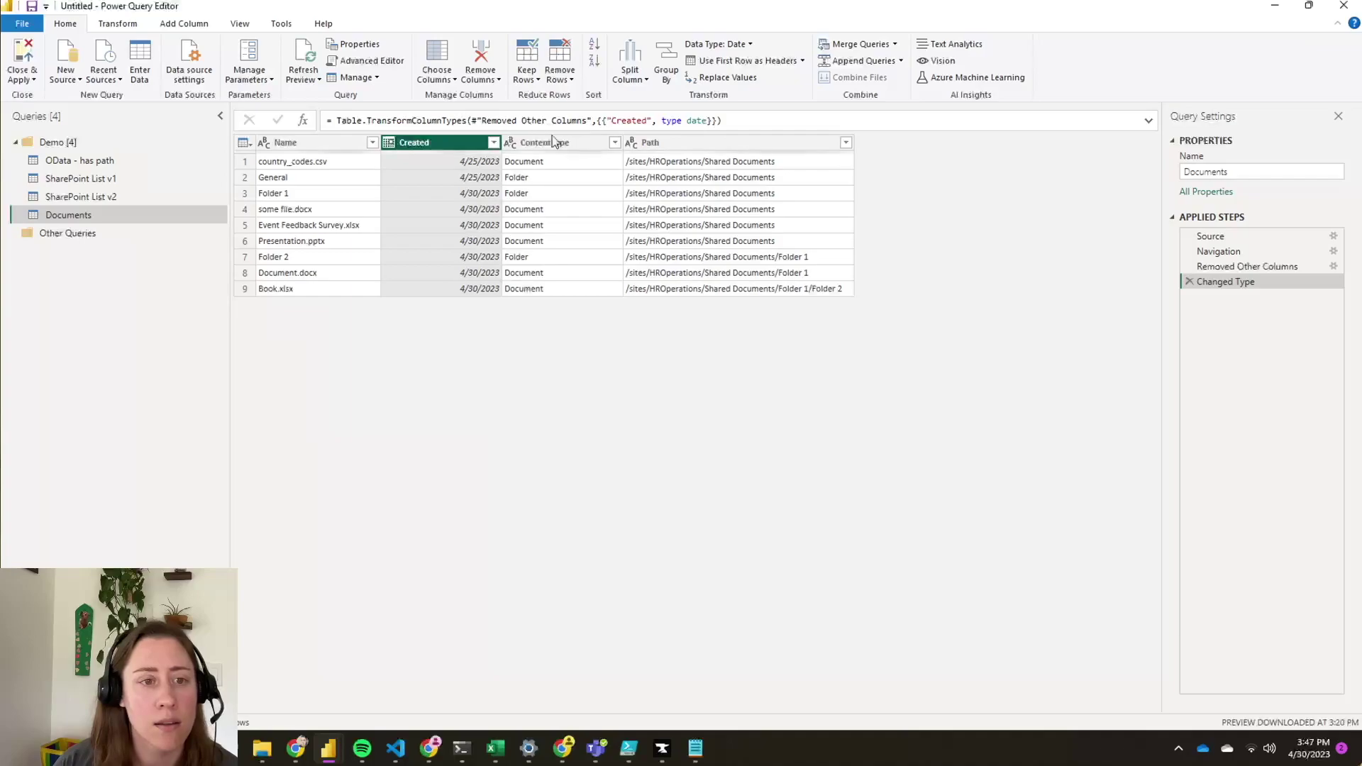
- Filter ContentType to exclude Folder rows, leaving the six documents
{"action": "left_click", "coordinate": [582, 144]}
{"action": "left_click", "coordinate": [615, 143]}
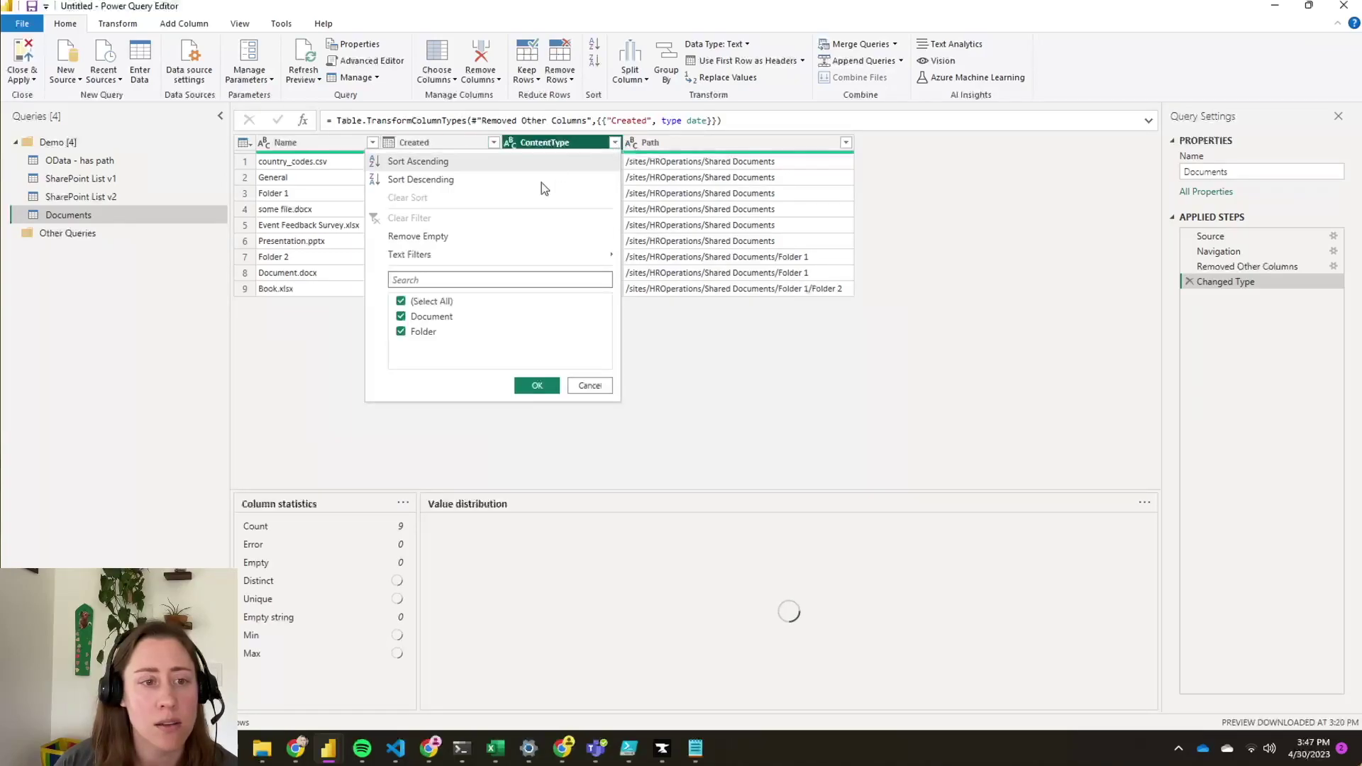
{"action": "left_click", "coordinate": [401, 331]}
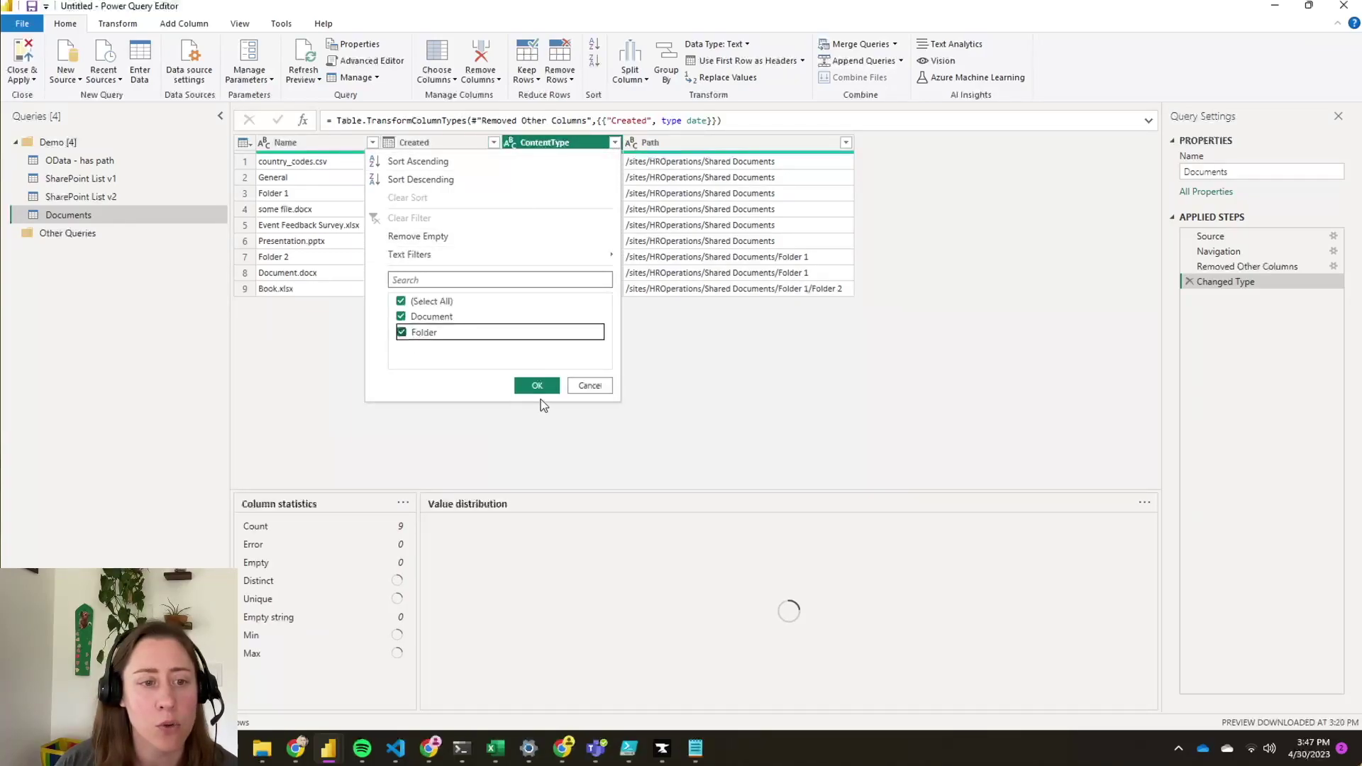
{"action": "left_click", "coordinate": [537, 385]}
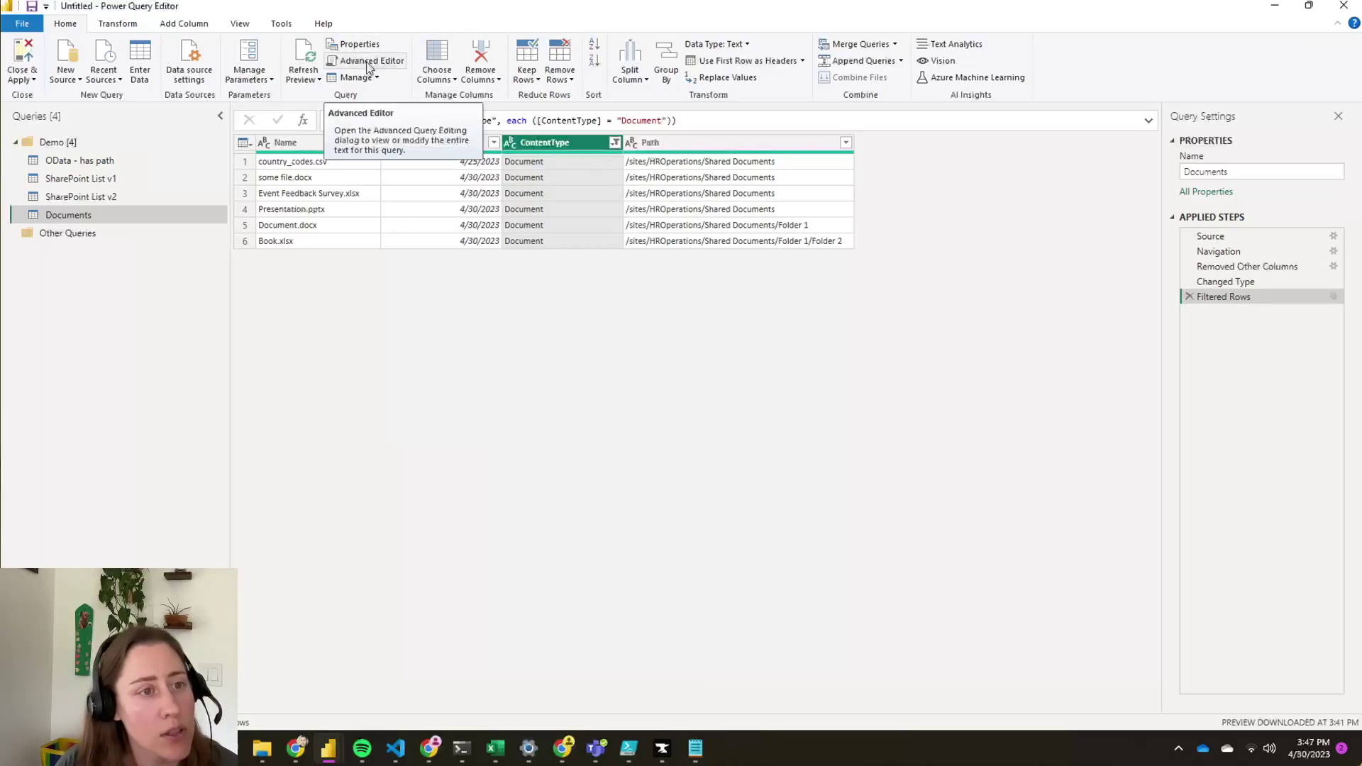
- Start a File URL custom column joining the site address, [Path], "/" and [Name]
{"action": "left_click", "coordinate": [207, 24]}
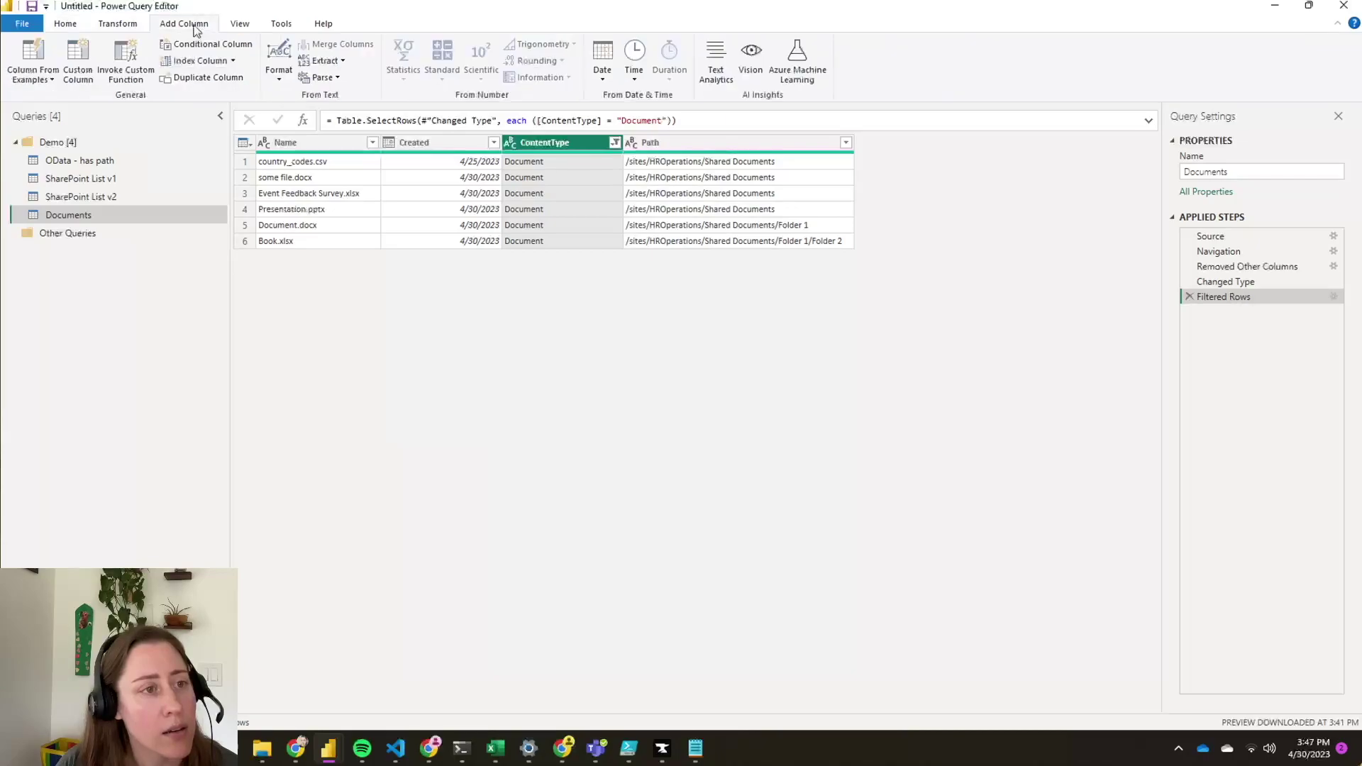
{"action": "left_click", "coordinate": [75, 69]}
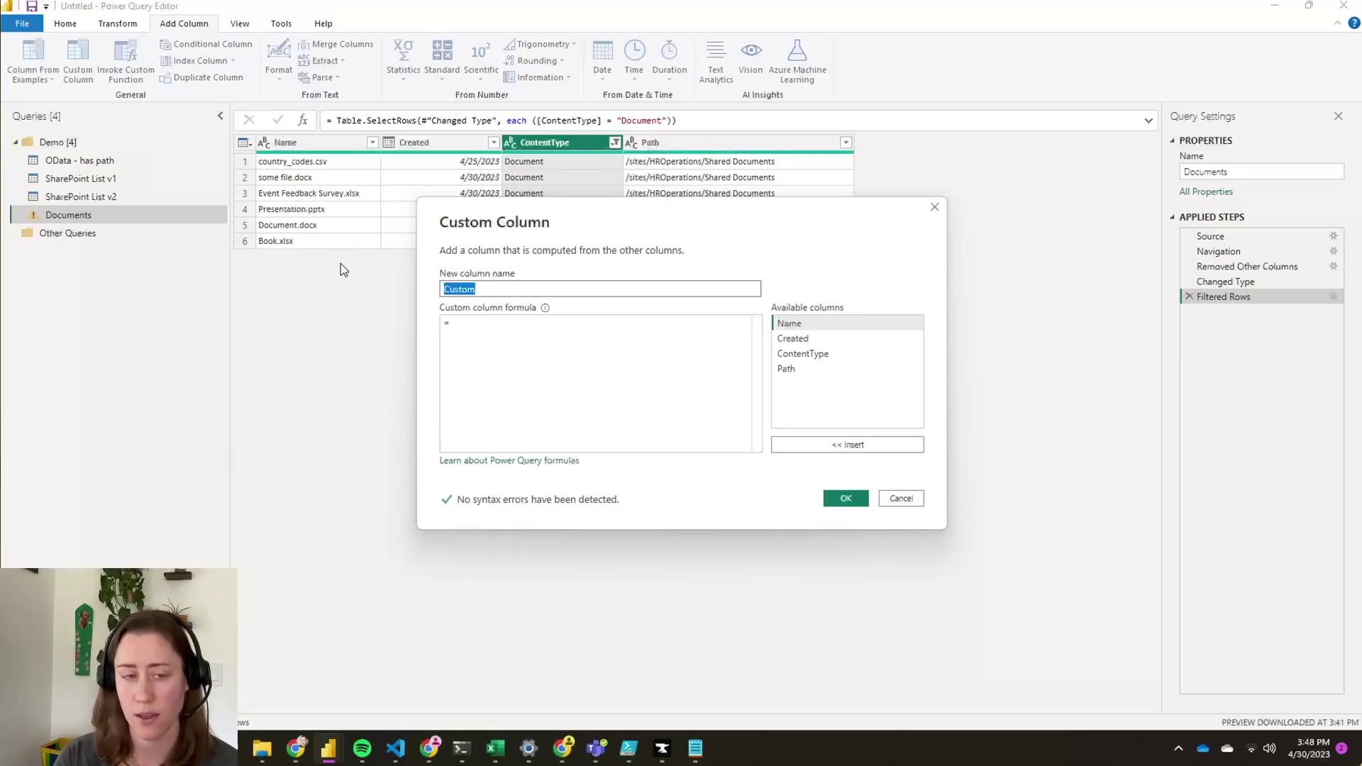
{"action": "type", "text": "File URL"}
{"action": "key", "text": "Tab"}
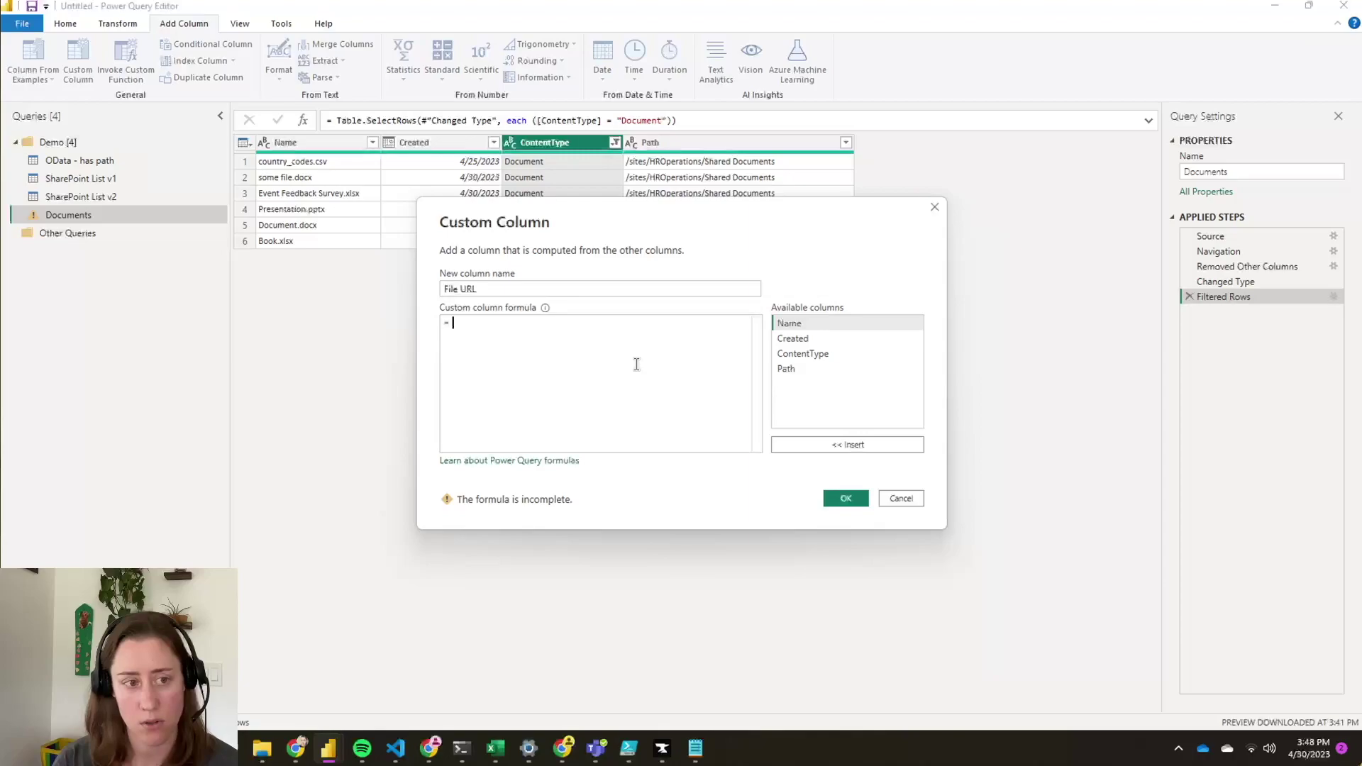
{"action": "type", "text": "\"\""}
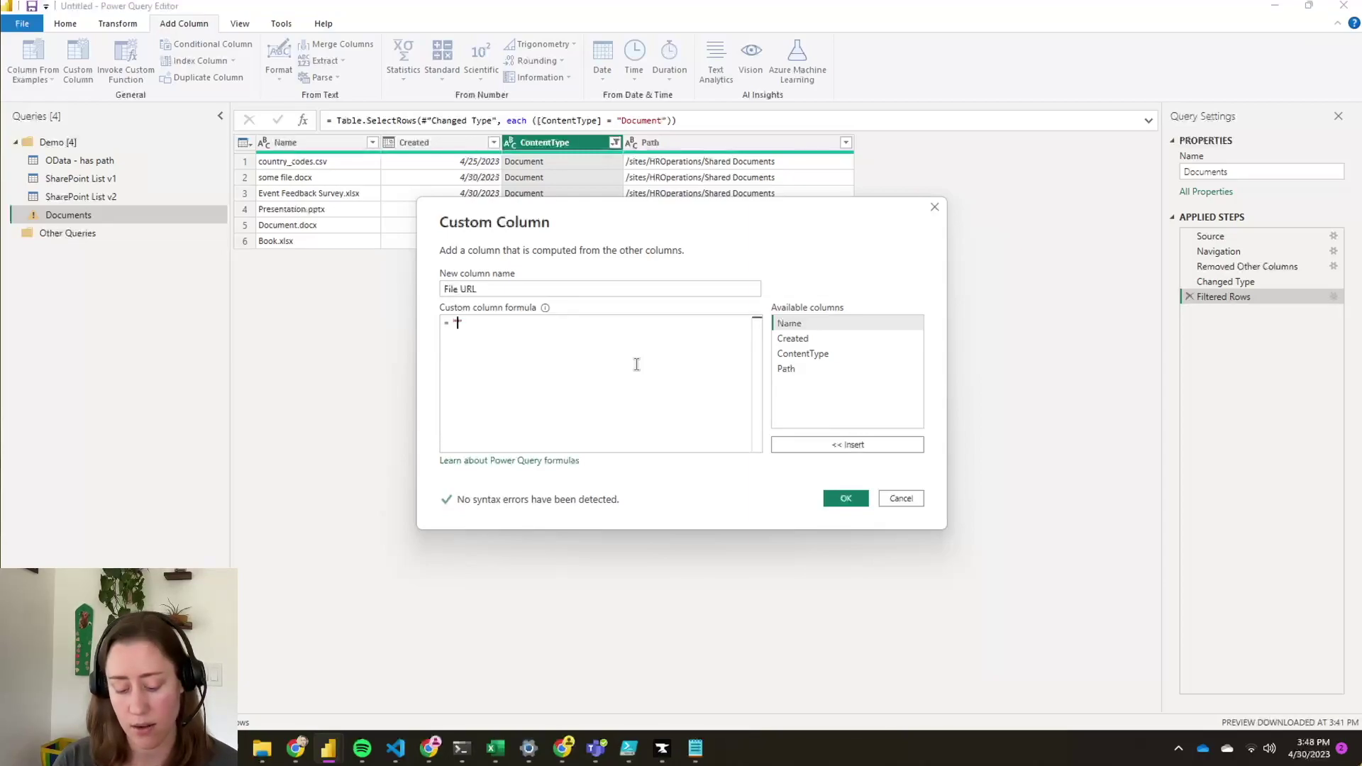
{"action": "type", "text": "https:/"}
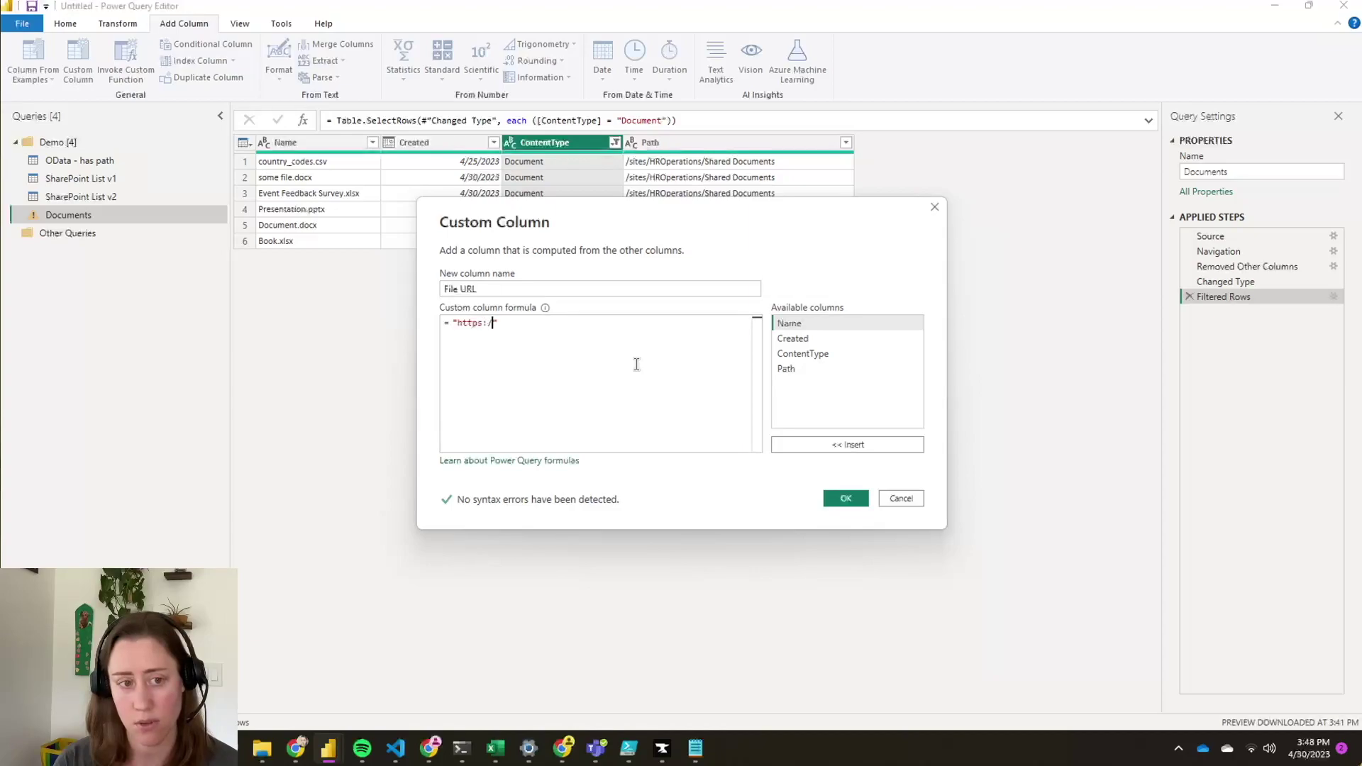
{"action": "type", "text": "/buttertoast.sharepoint.com"}
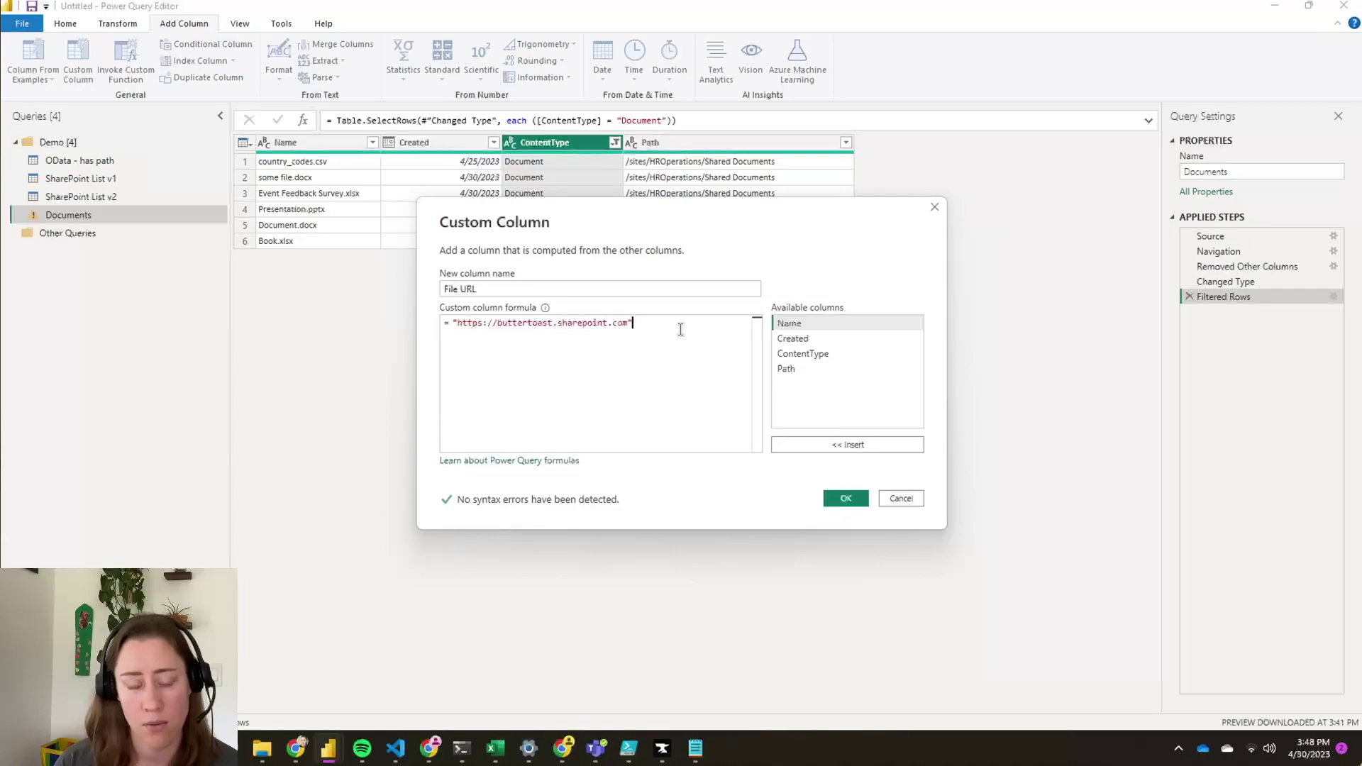
{"action": "type", "text": " &"}
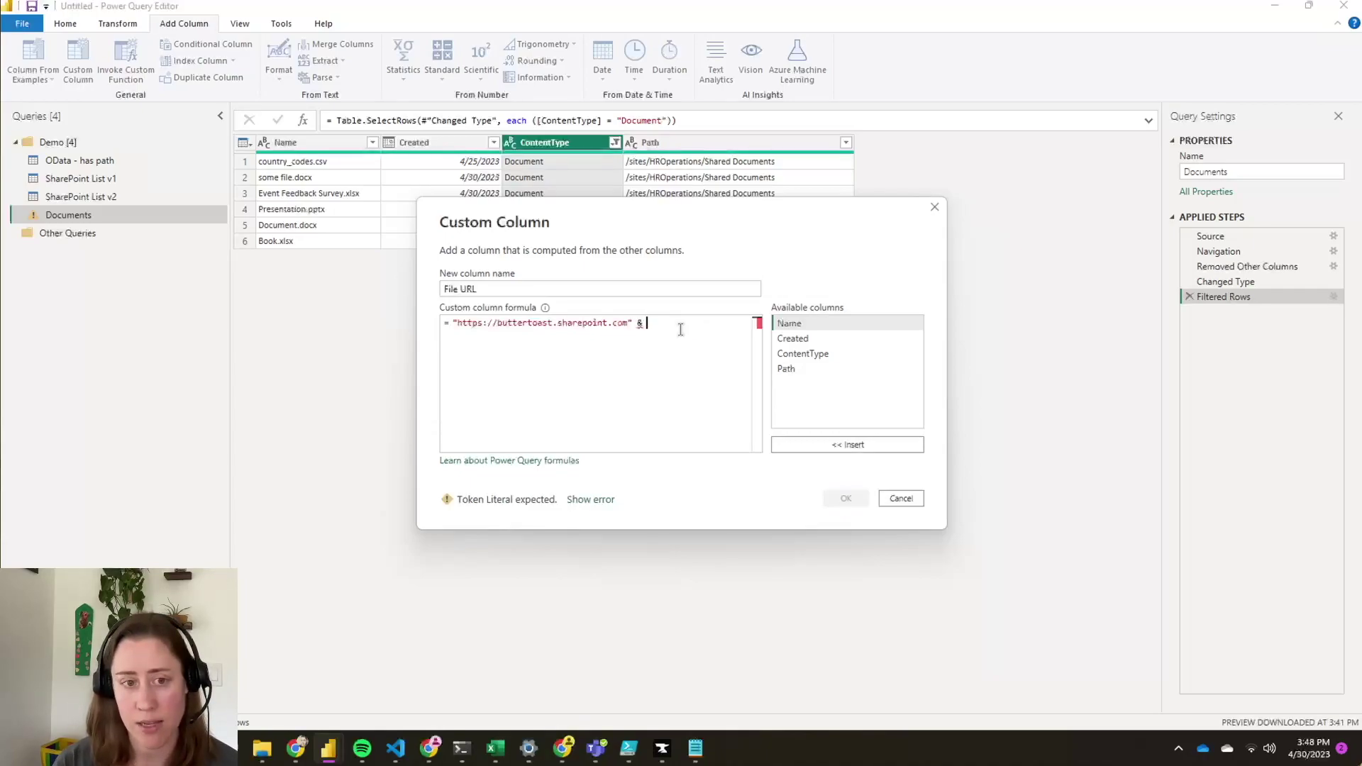
{"action": "left_click", "coordinate": [798, 363]}
{"action": "double_click", "coordinate": [797, 366]}
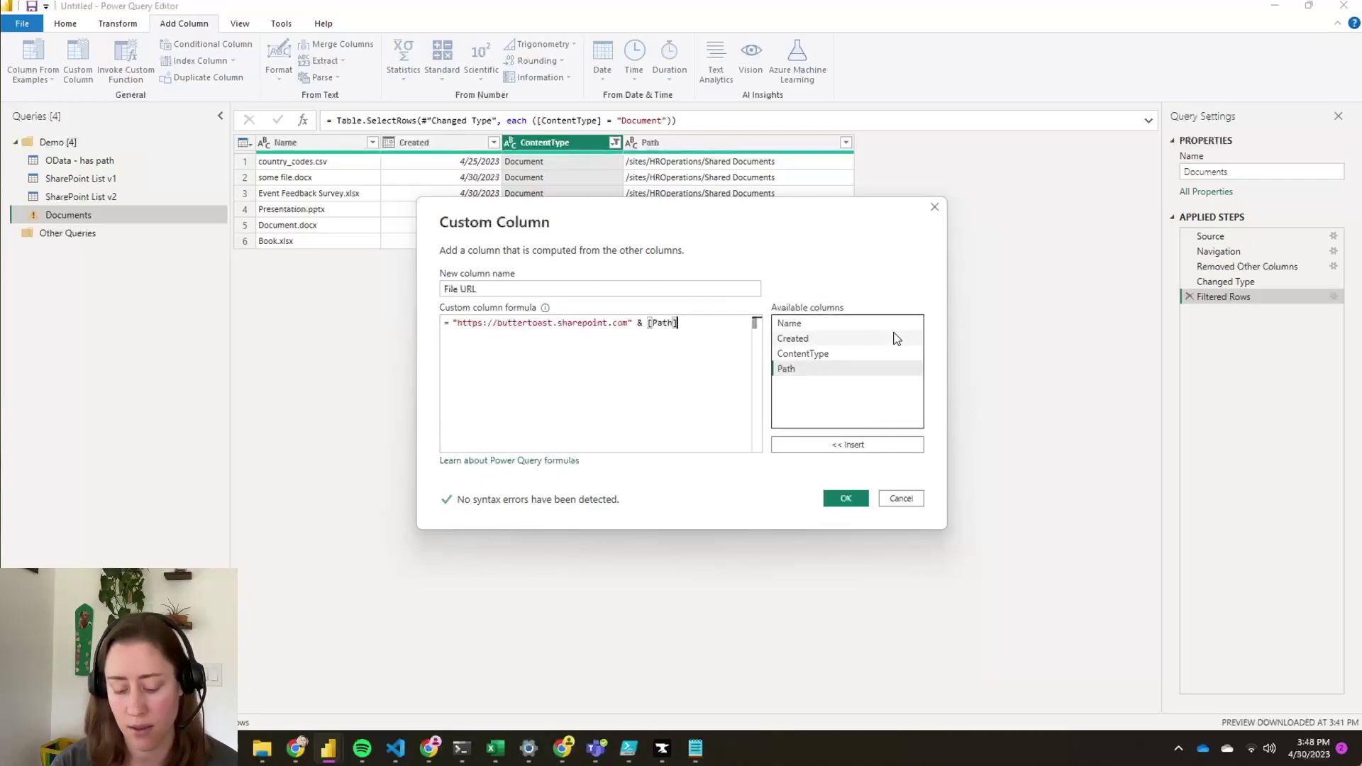
{"action": "type", "text": "&"}
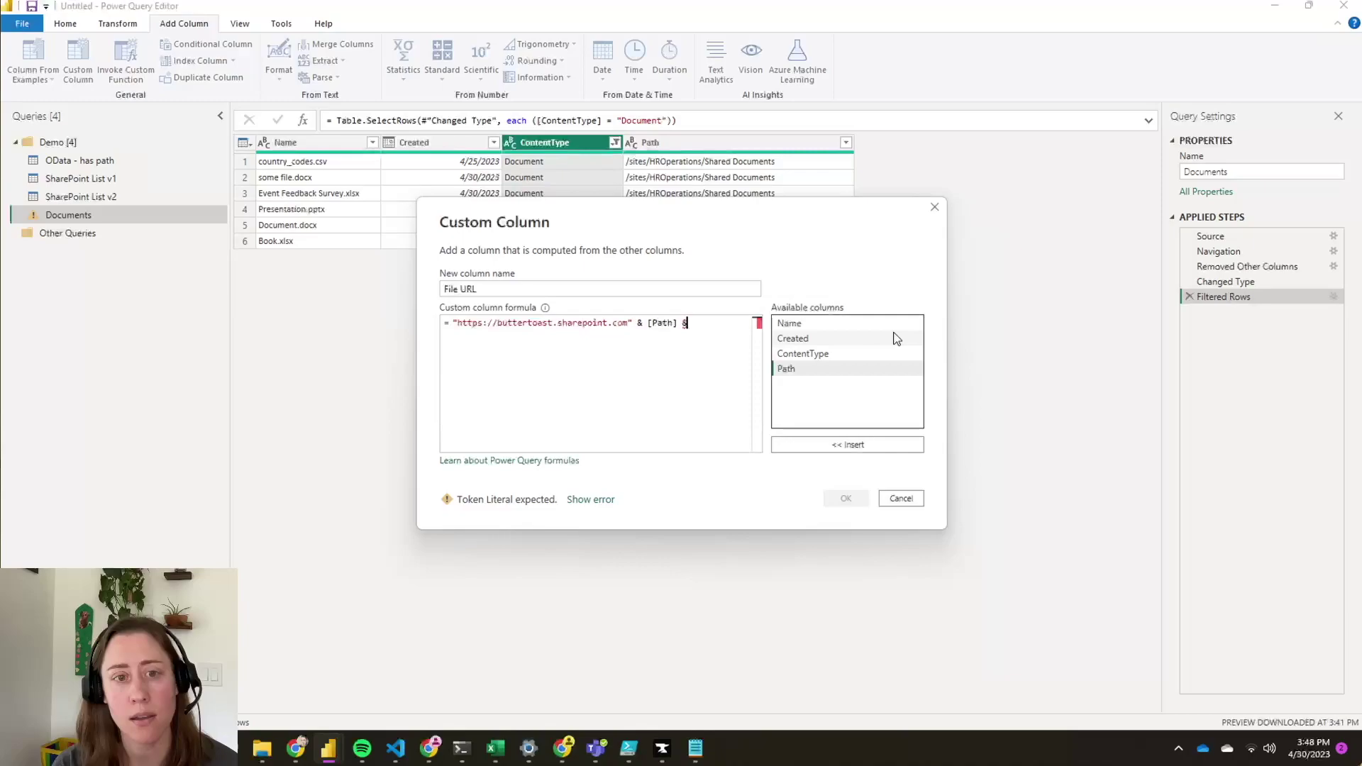
{"action": "type", "text": " \""}
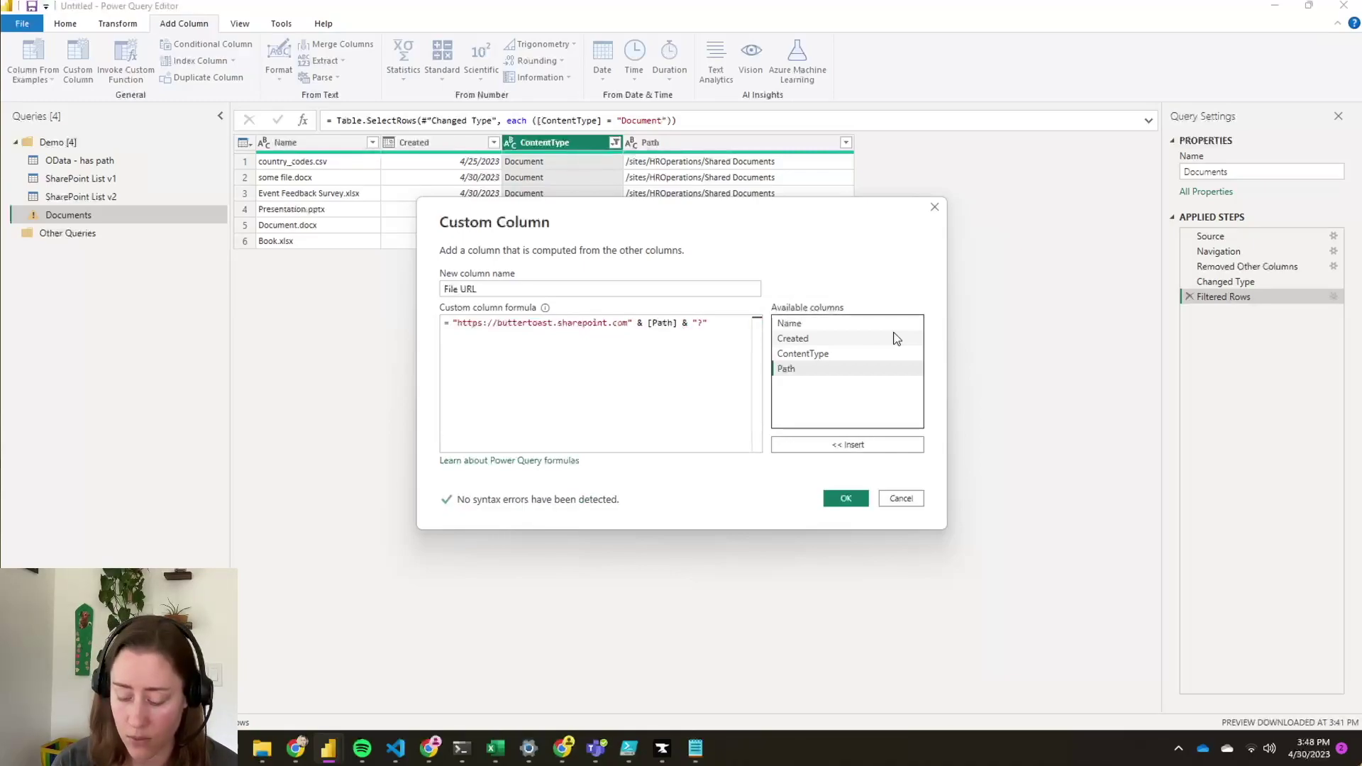
{"action": "type", "text": "/\""}
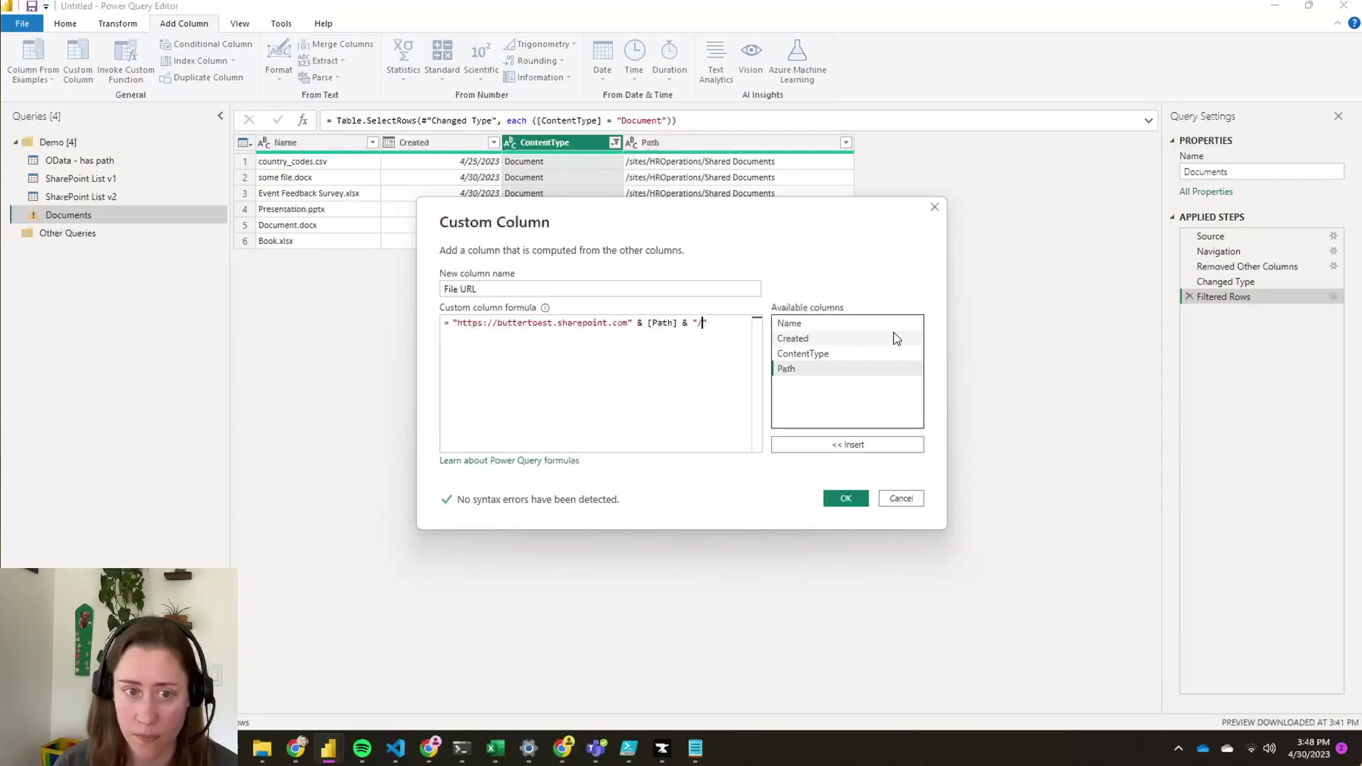
{"action": "type", "text": " &"}
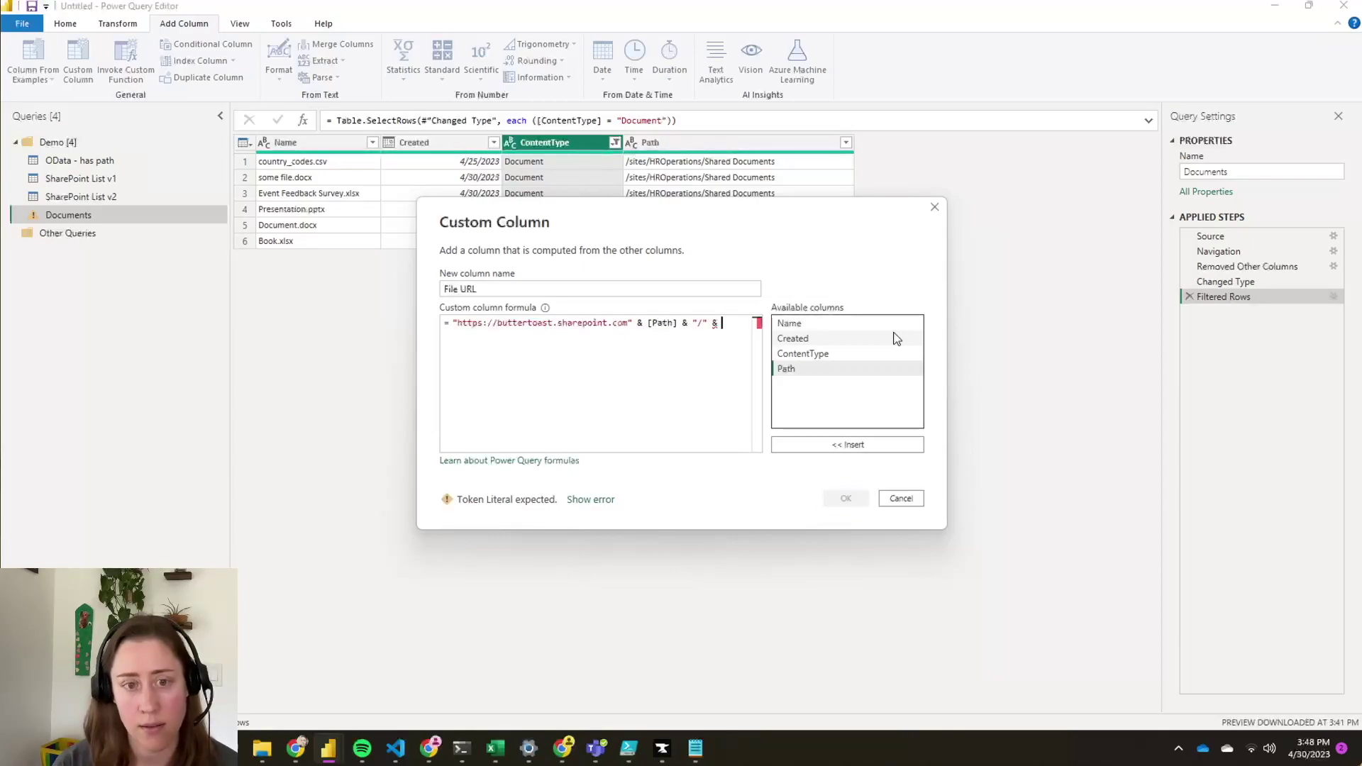
{"action": "double_click", "coordinate": [854, 325]}
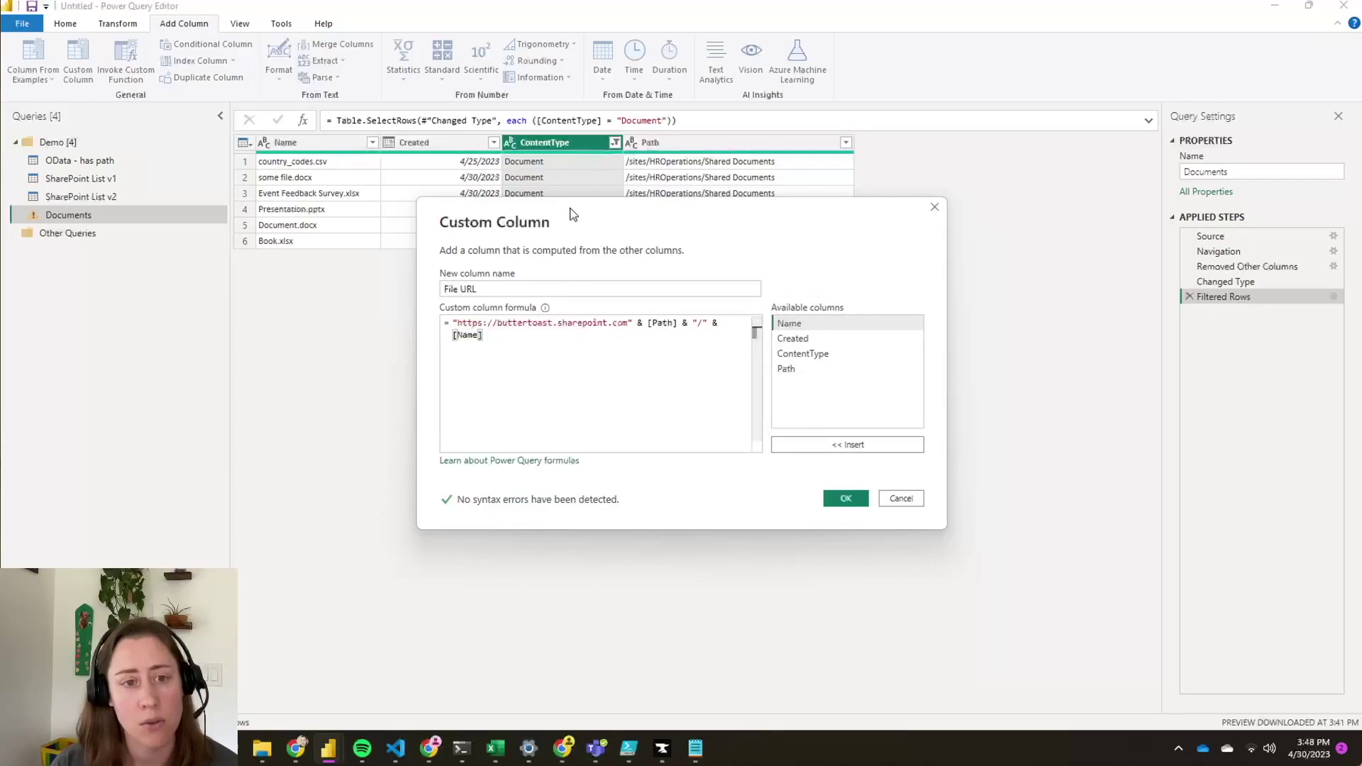
- Append "?&web=1" to the File URL formula and add the column
{"action": "left_click_drag", "start_coordinate": [587, 234], "coordinate": [621, 274]}
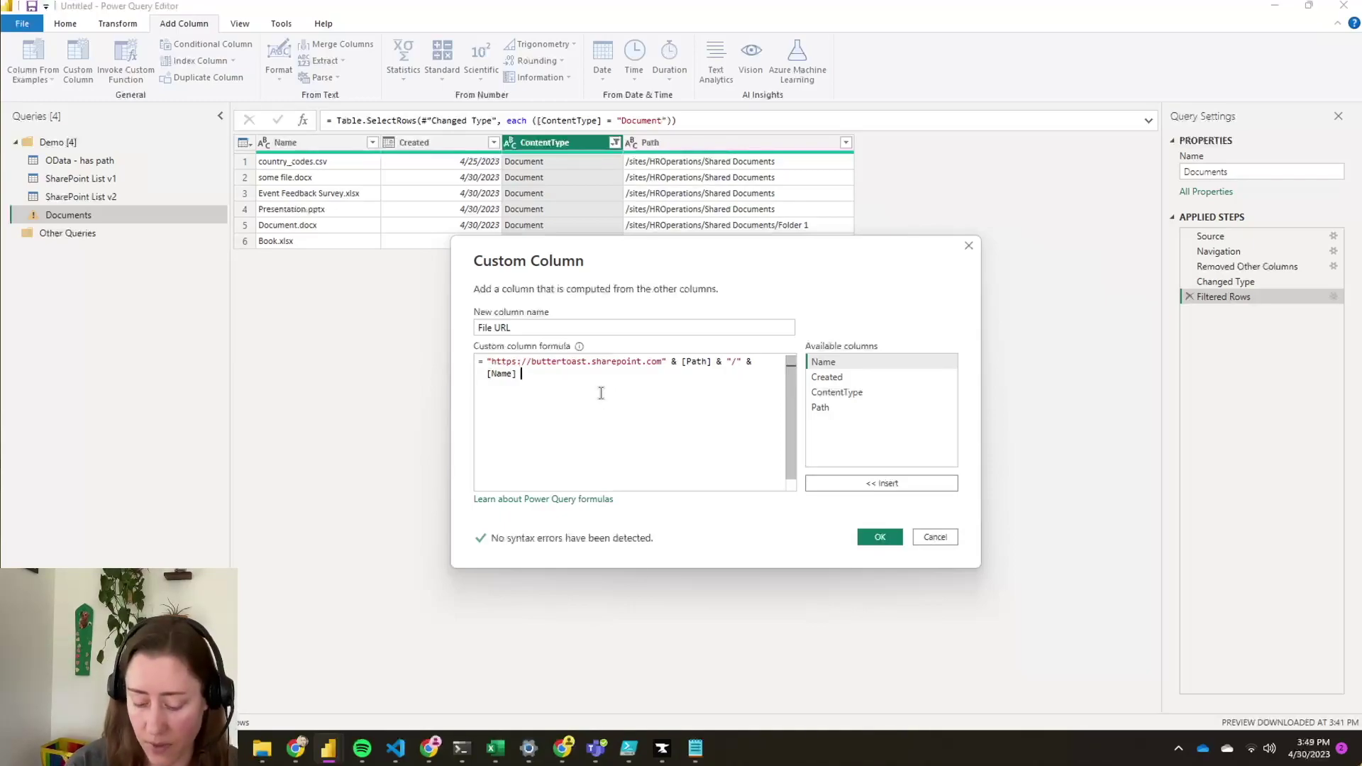
{"action": "type", "text": "&"}
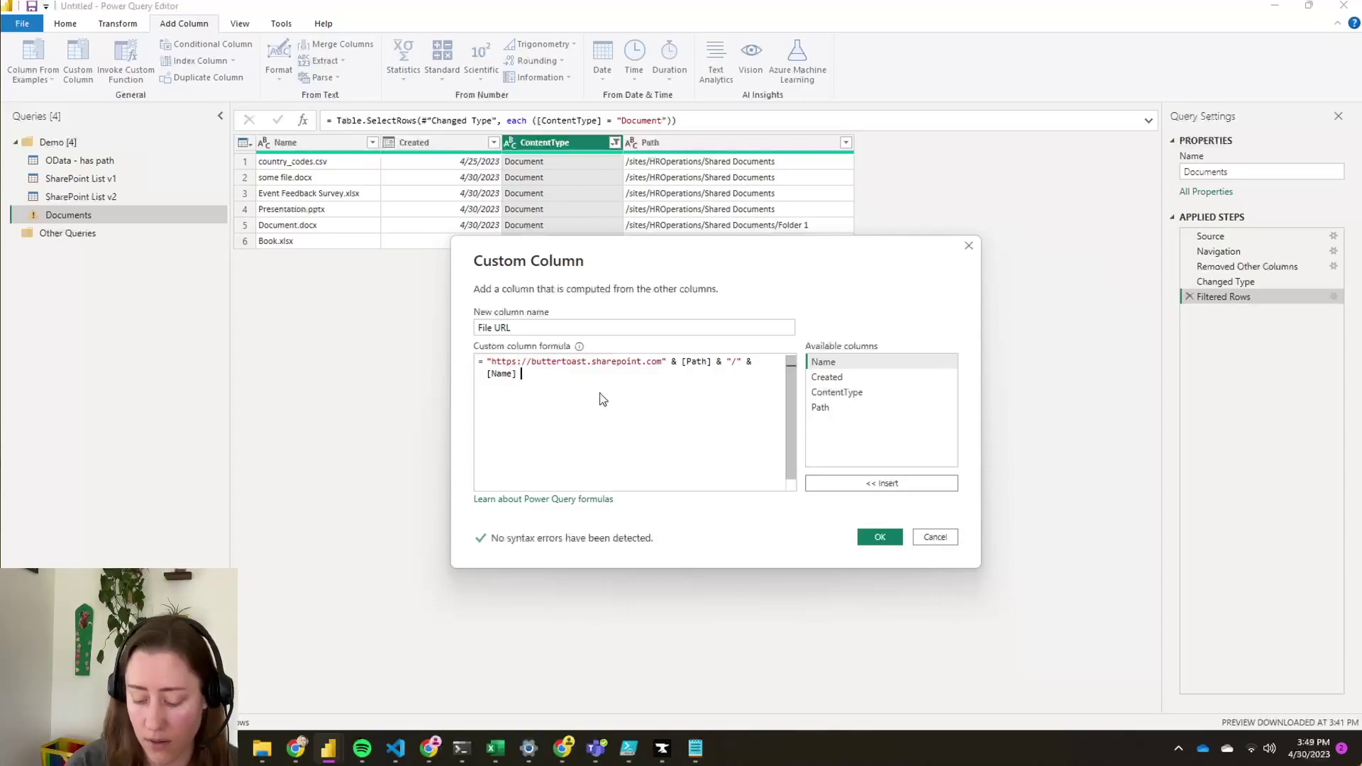
{"action": "type", "text": "\""}
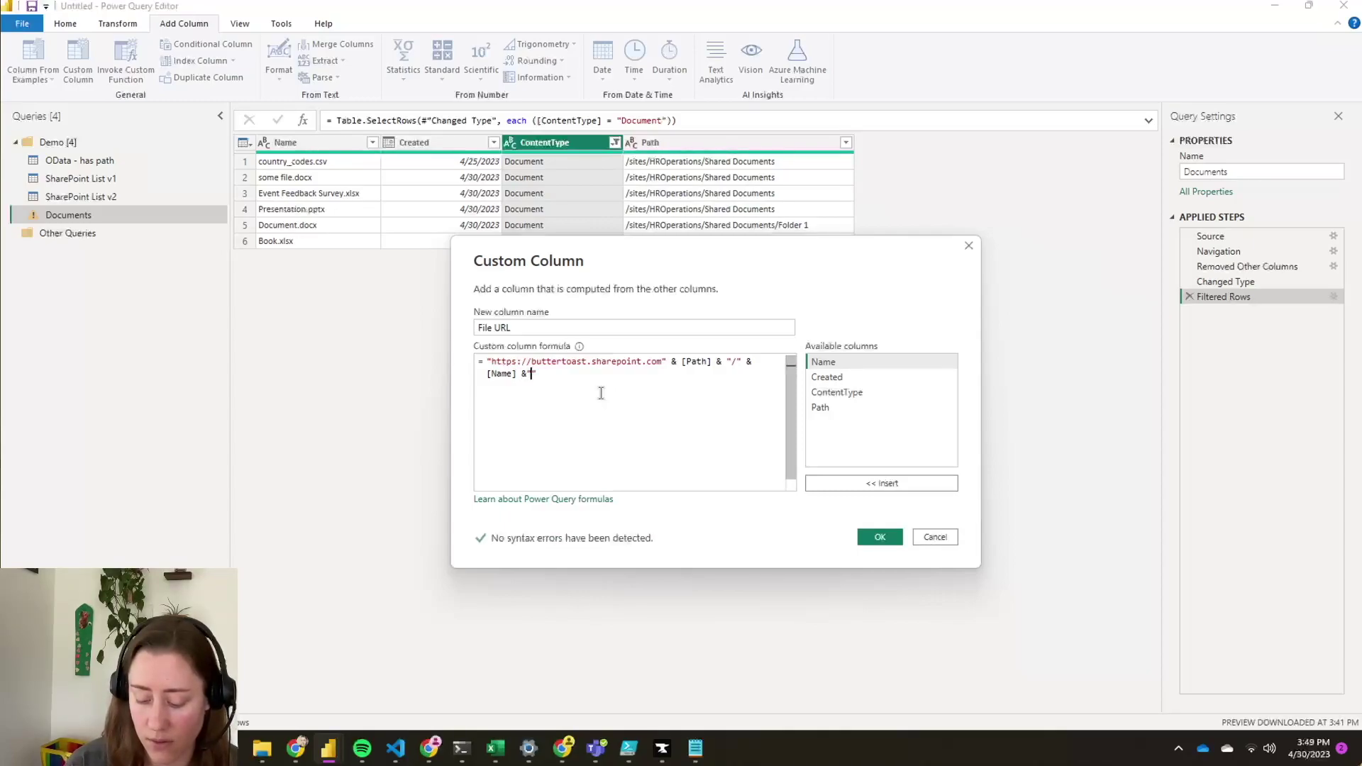
{"action": "type", "text": "&?"}
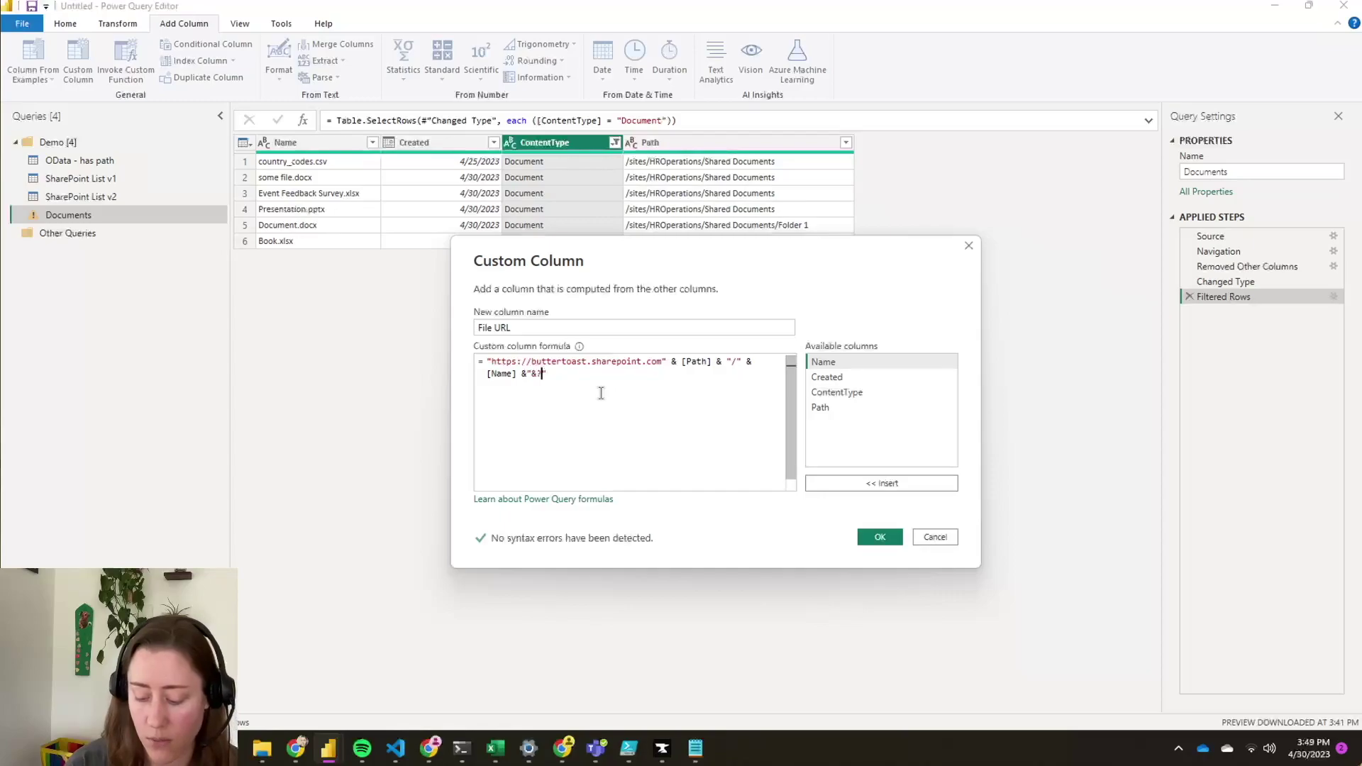
{"action": "type", "text": "w"}
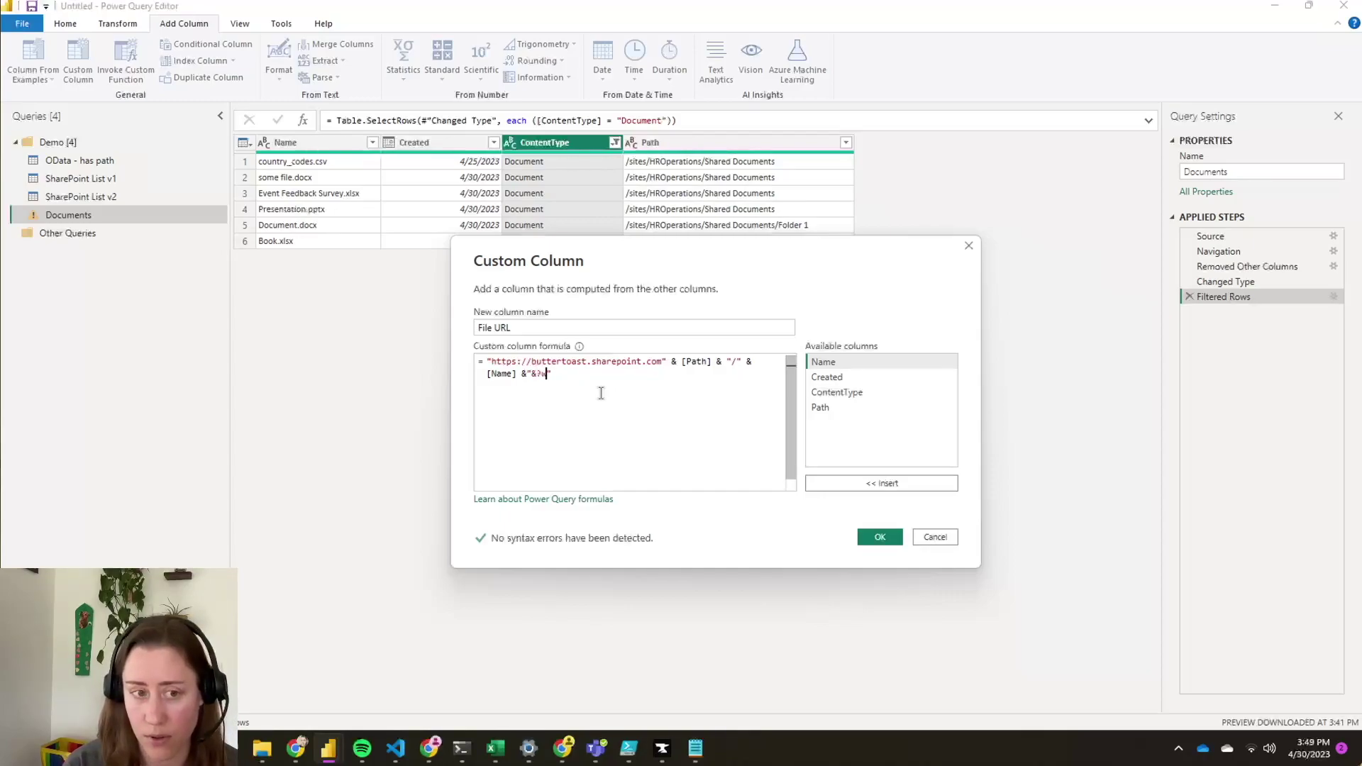
{"action": "key", "text": "BackSpace"}
{"action": "key", "text": "BackSpace"}
{"action": "key", "text": "BackSpace"}
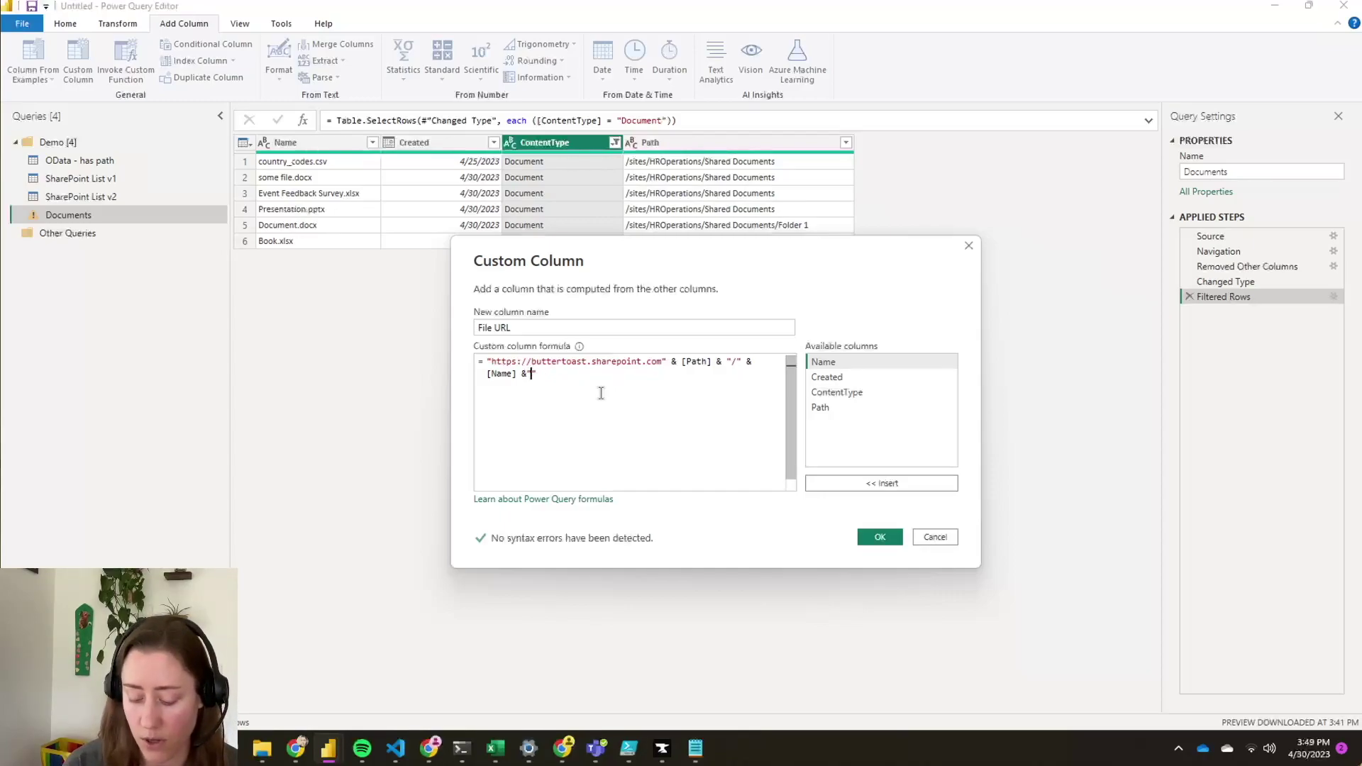
{"action": "type", "text": "?"}
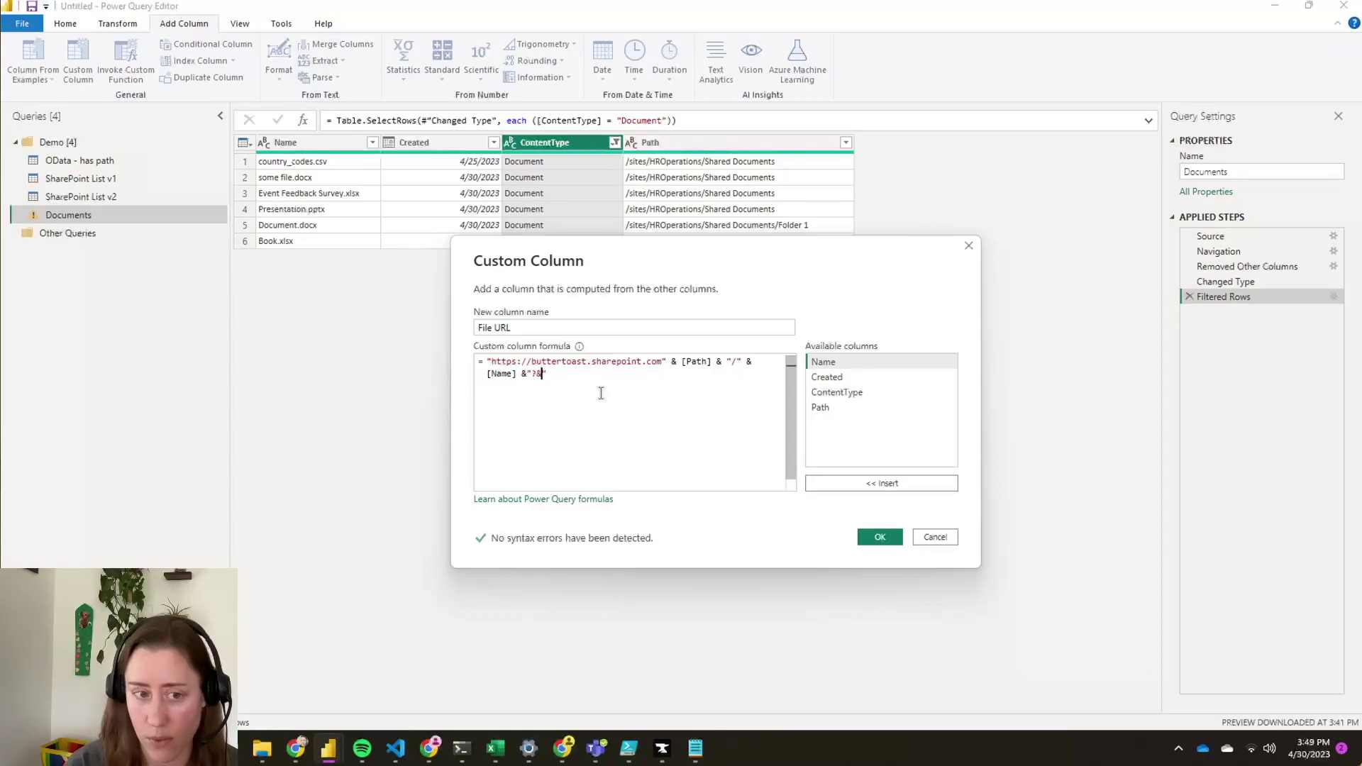
{"action": "type", "text": "&"}
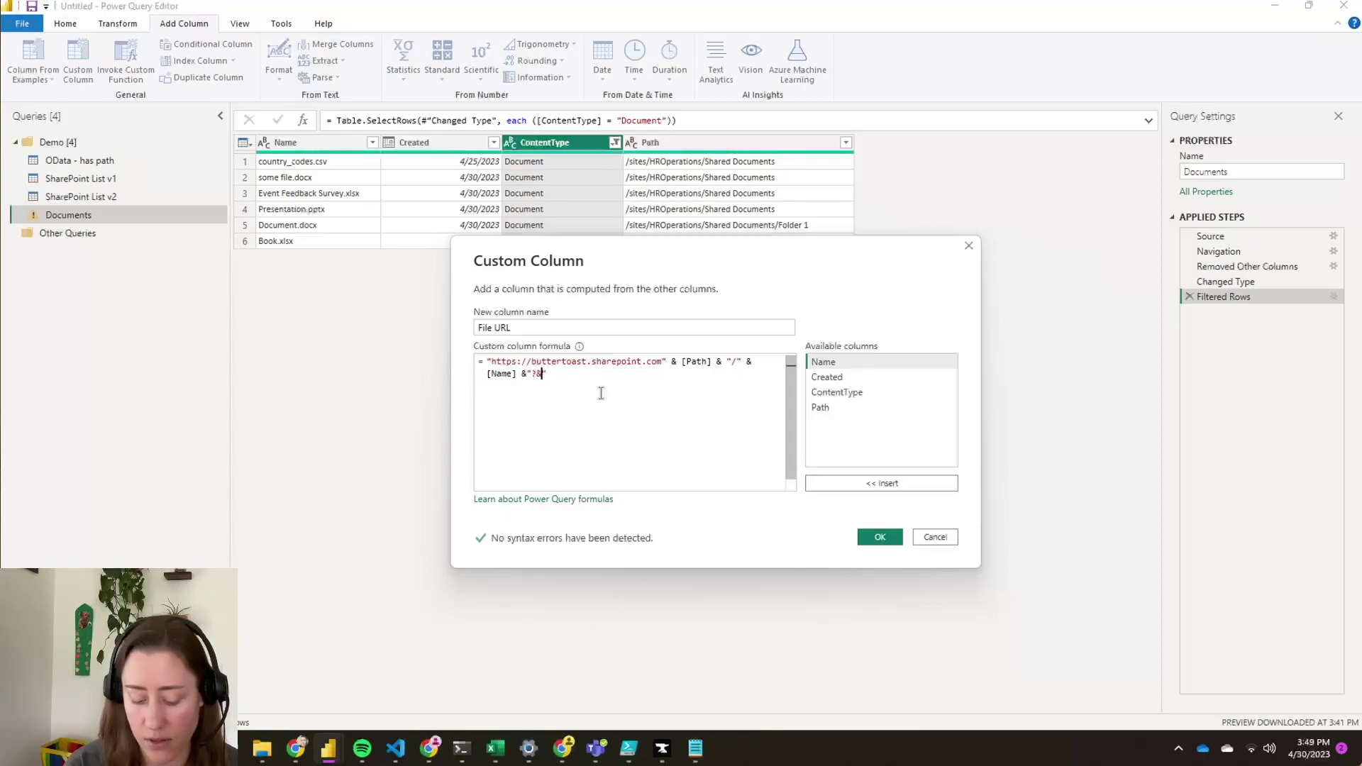
{"action": "type", "text": "web=1"}
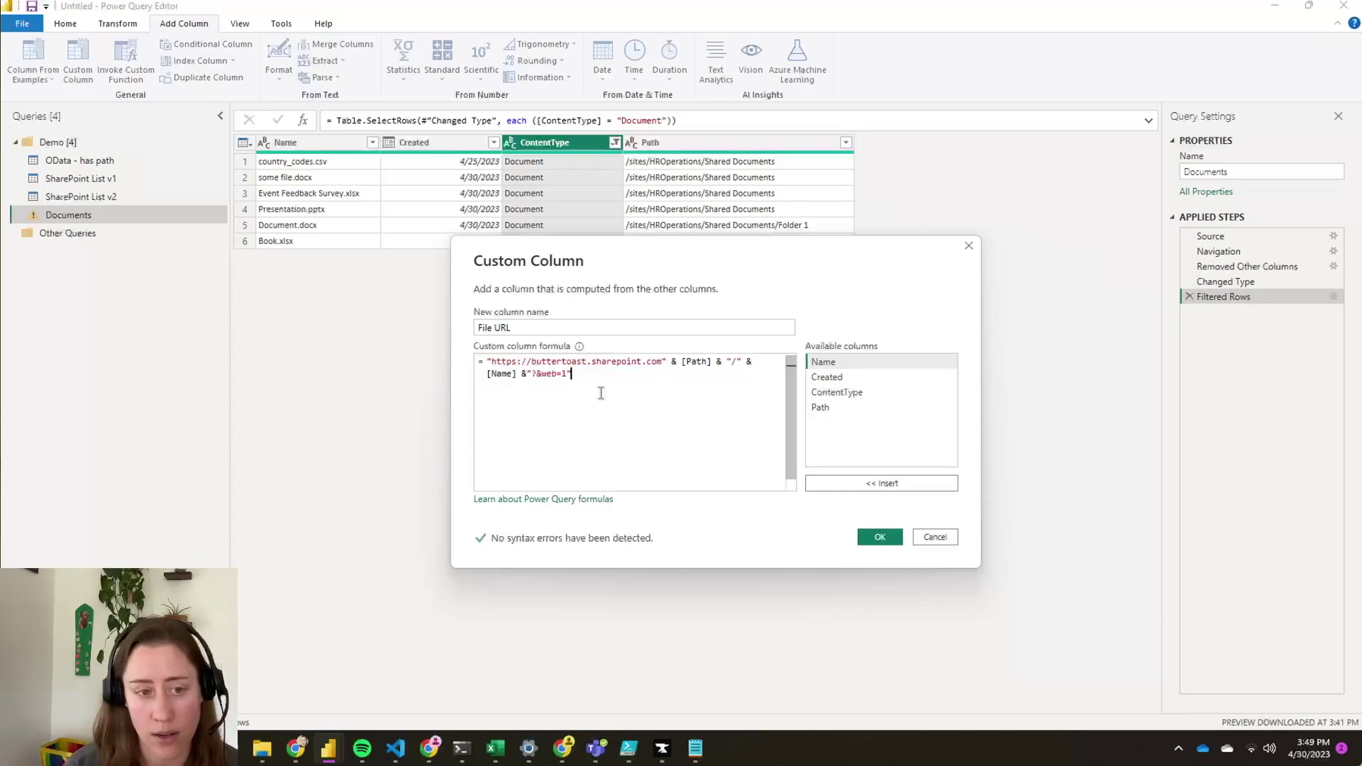
{"action": "key", "text": "Left"}
{"action": "key", "text": "Left"}
{"action": "key", "text": "Left"}
{"action": "key", "text": "Left"}
{"action": "key", "text": "Left"}
{"action": "key", "text": "Left"}
{"action": "key", "text": "Left"}
{"action": "key", "text": "Left"}
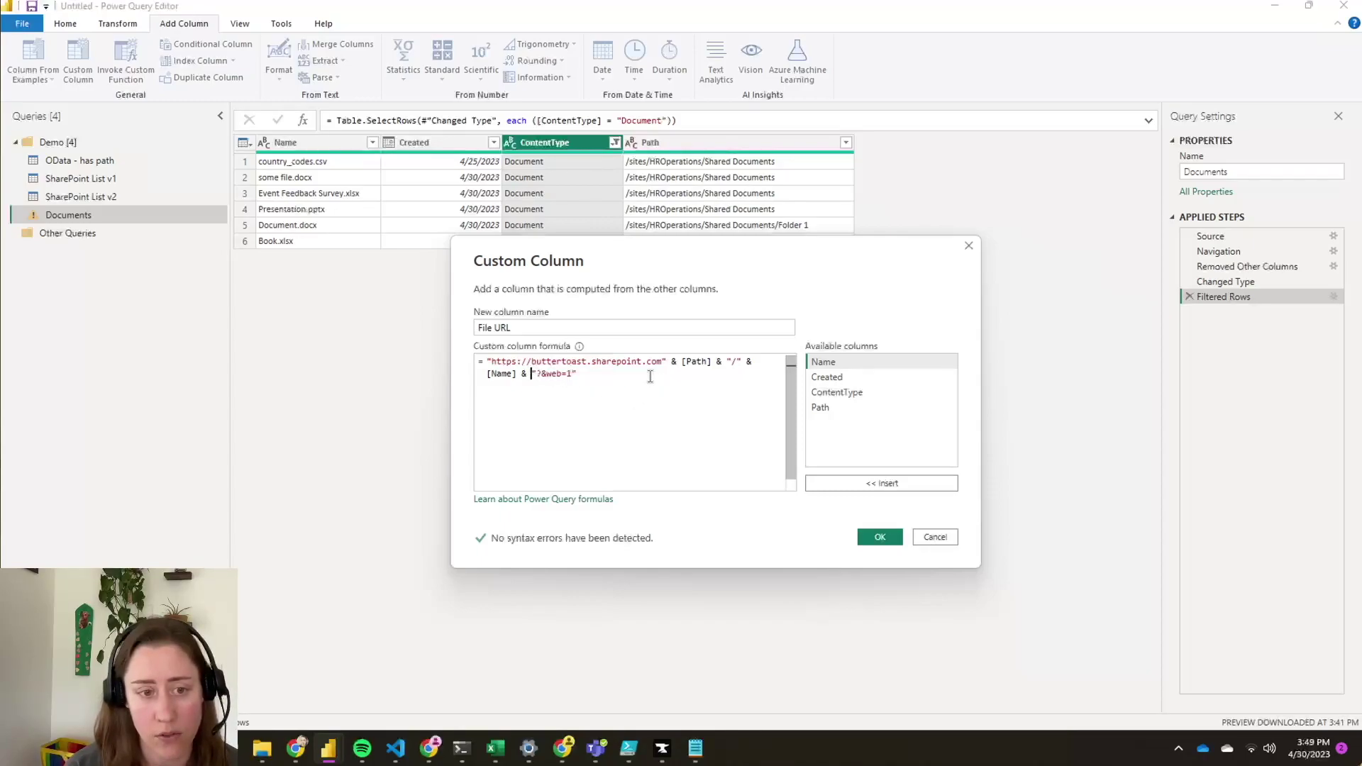
{"action": "key", "text": "End"}
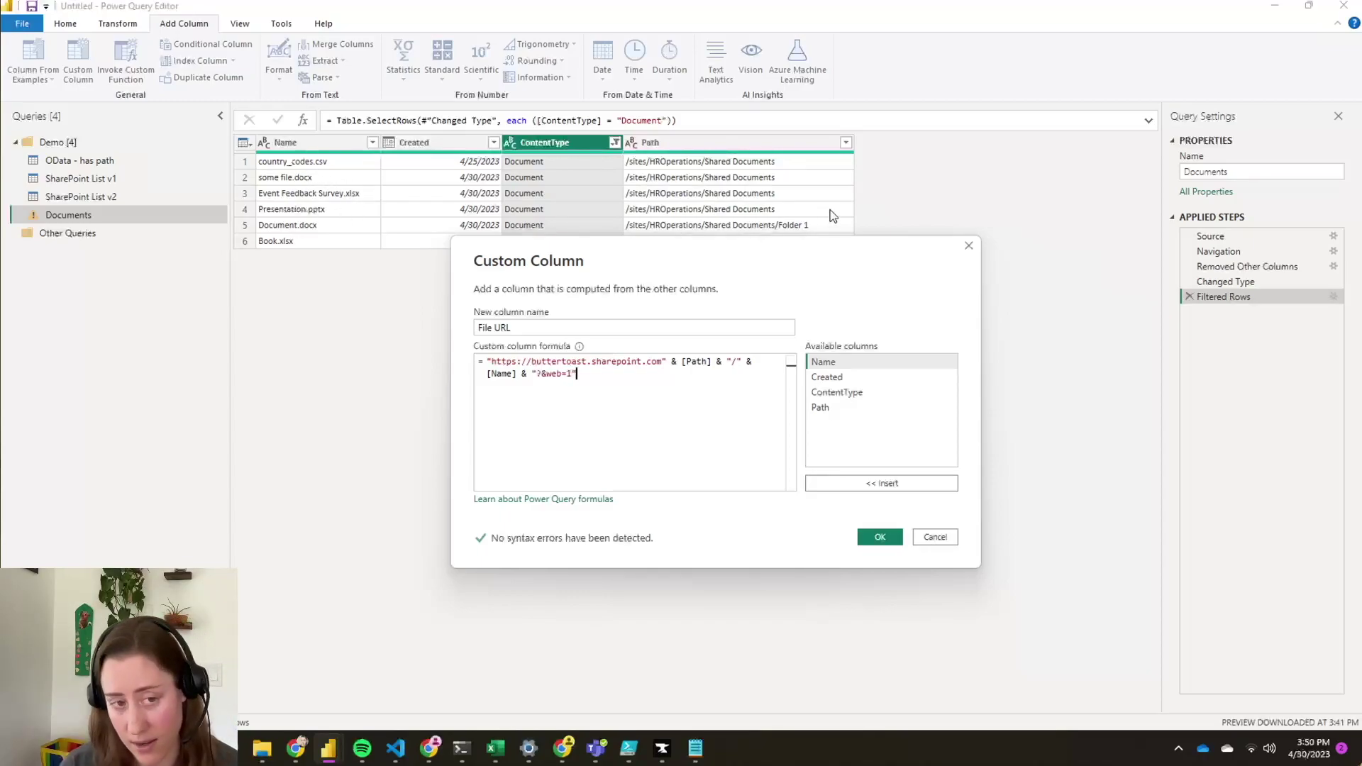
{"action": "left_click_drag", "start_coordinate": [538, 375], "coordinate": [615, 371]}
{"action": "left_click_drag", "start_coordinate": [532, 373], "coordinate": [634, 371]}
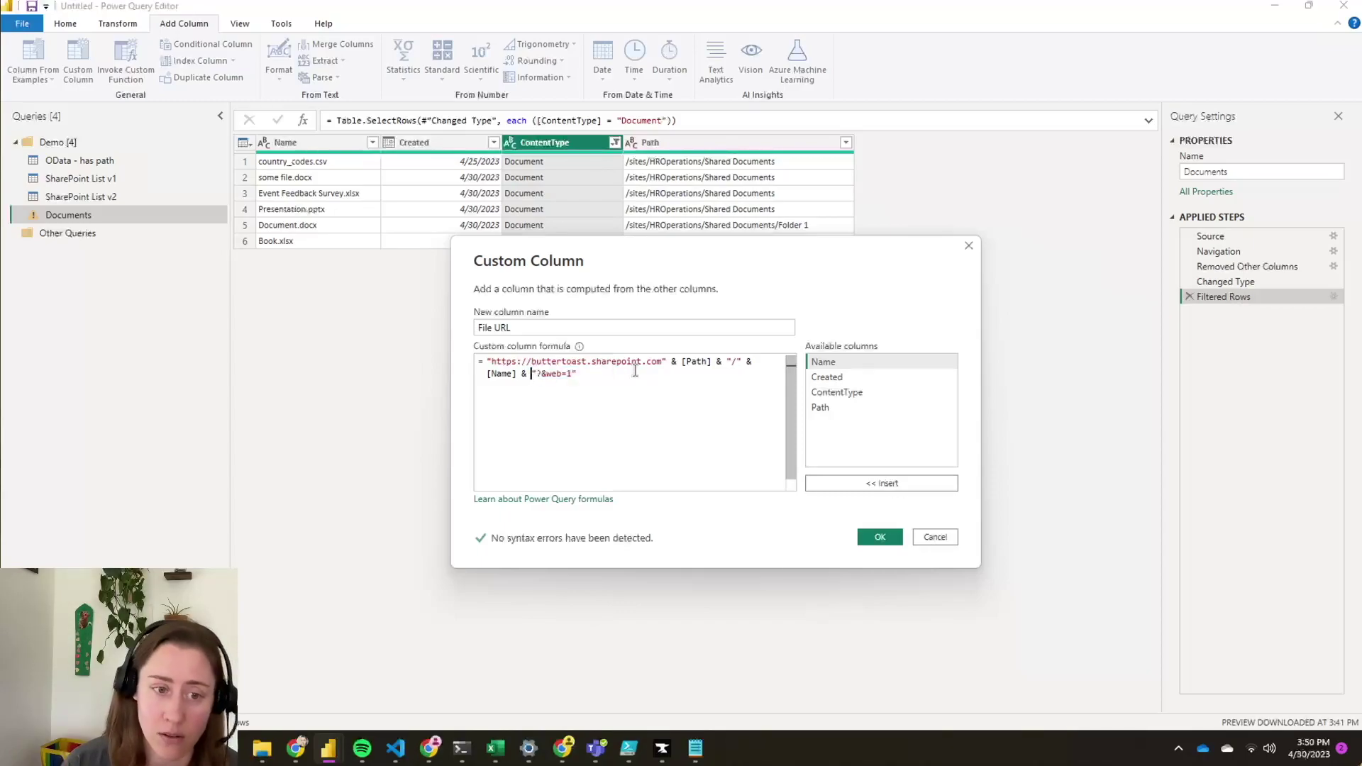
{"action": "left_click", "coordinate": [638, 379]}
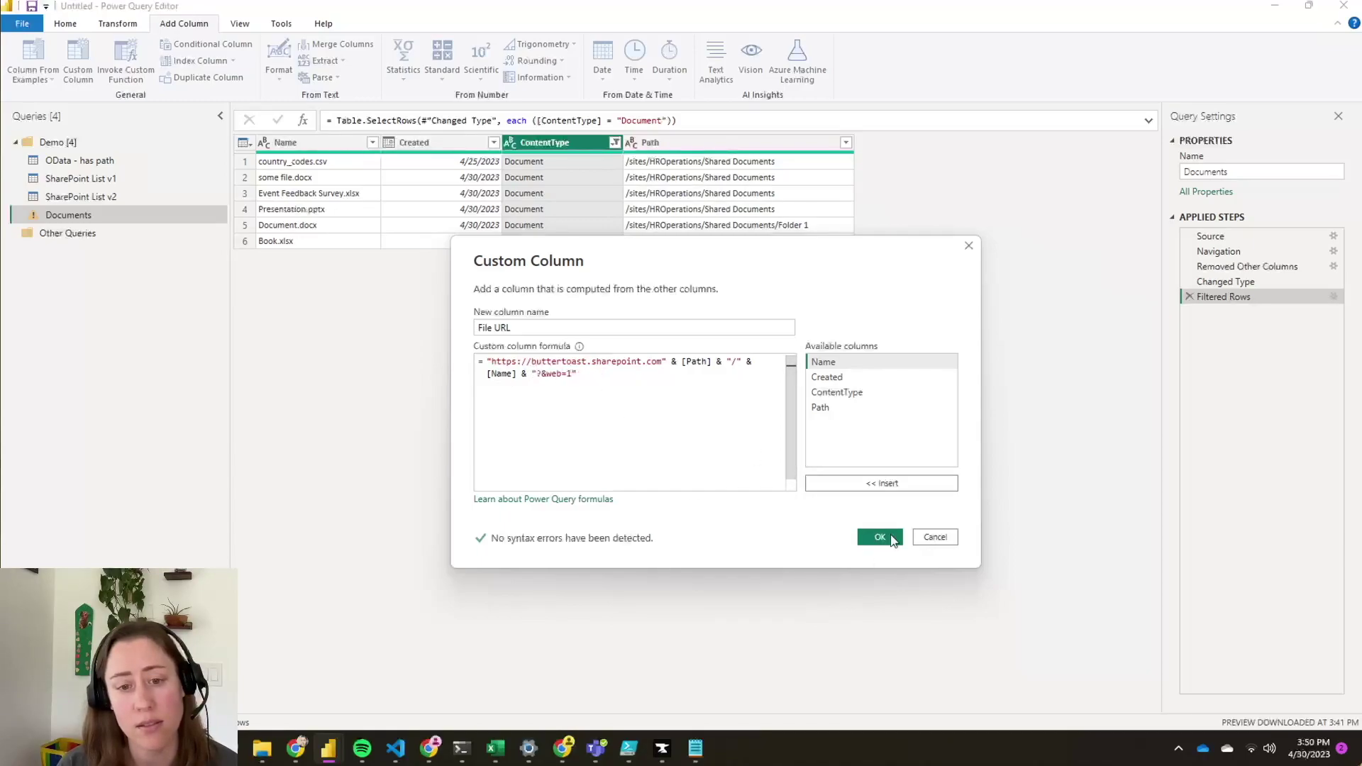
{"action": "left_click", "coordinate": [879, 537]}
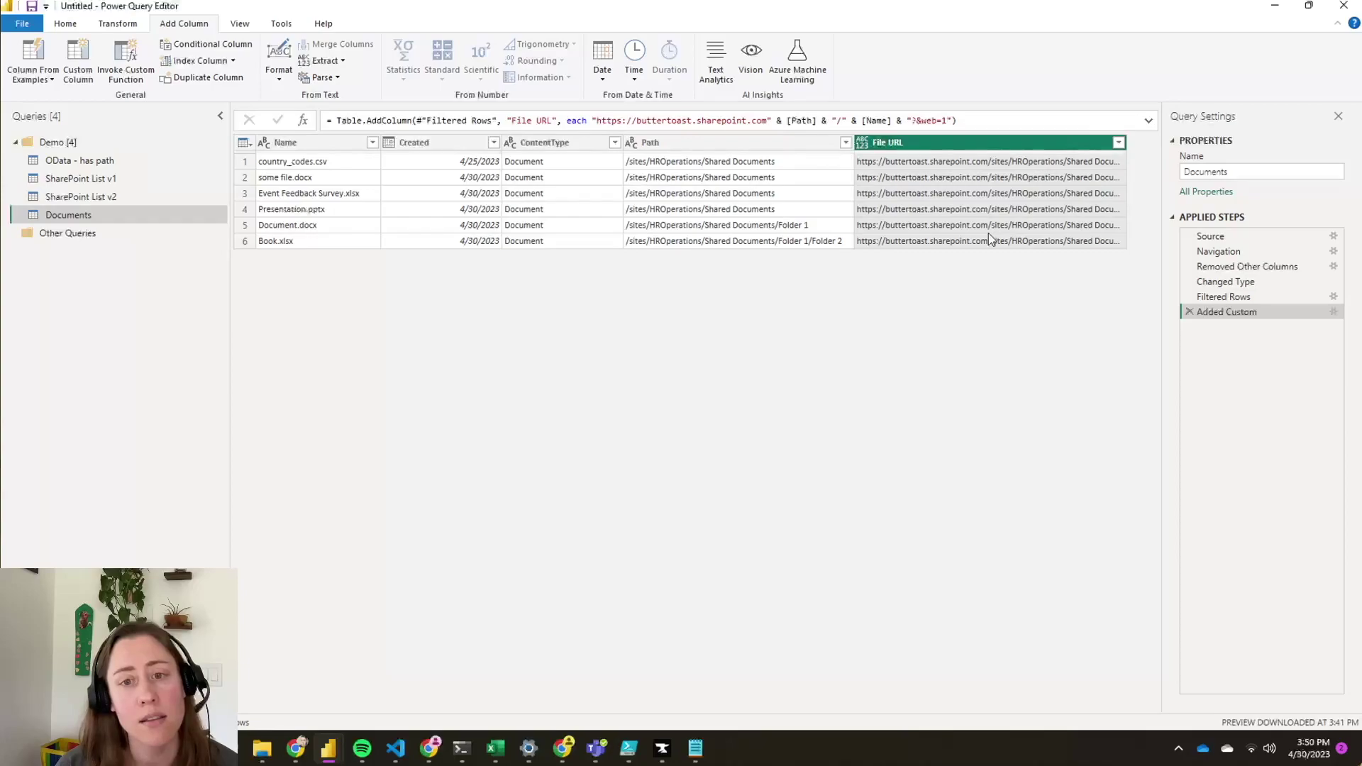
- Preview Book.xlsx's full File URL and select it for copying
{"action": "left_click", "coordinate": [990, 240]}
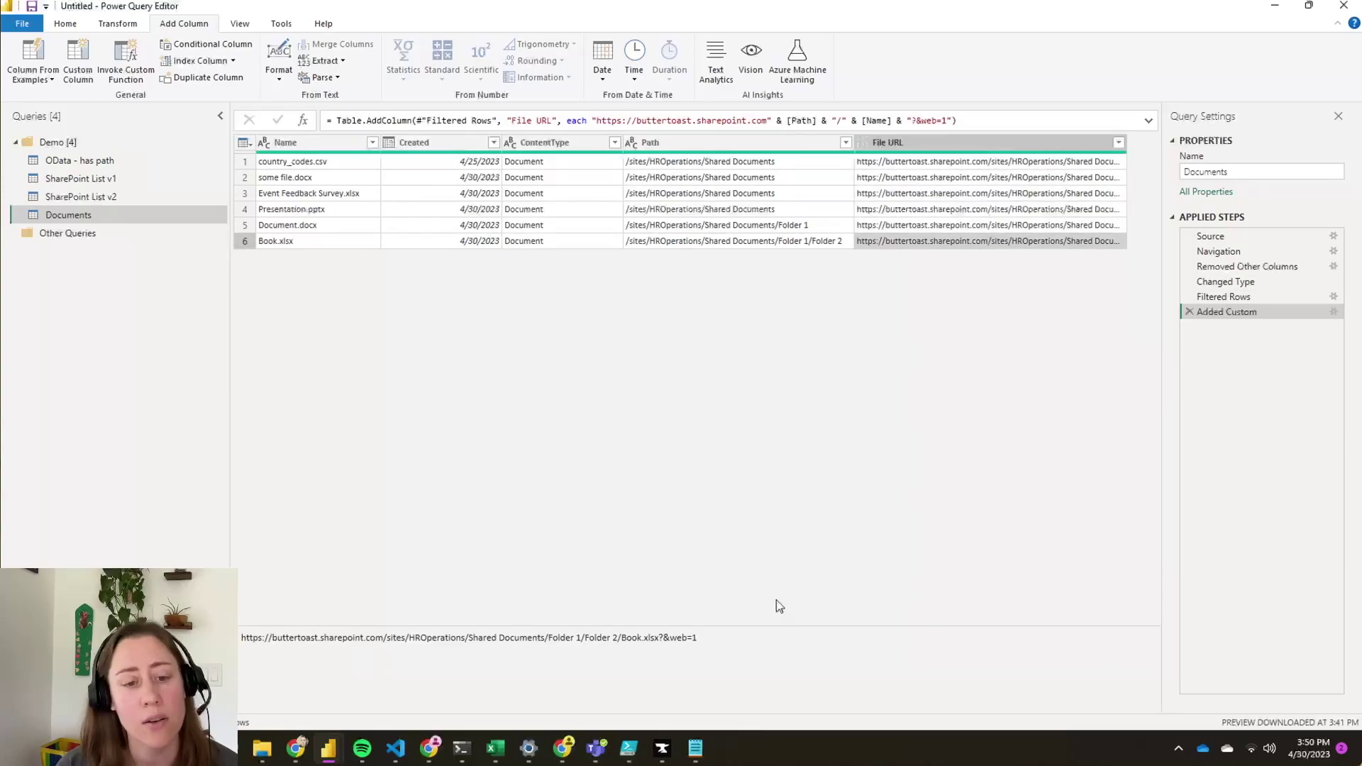
{"action": "left_click_drag", "start_coordinate": [698, 638], "coordinate": [241, 638]}
{"action": "key", "text": "ctrl+c"}
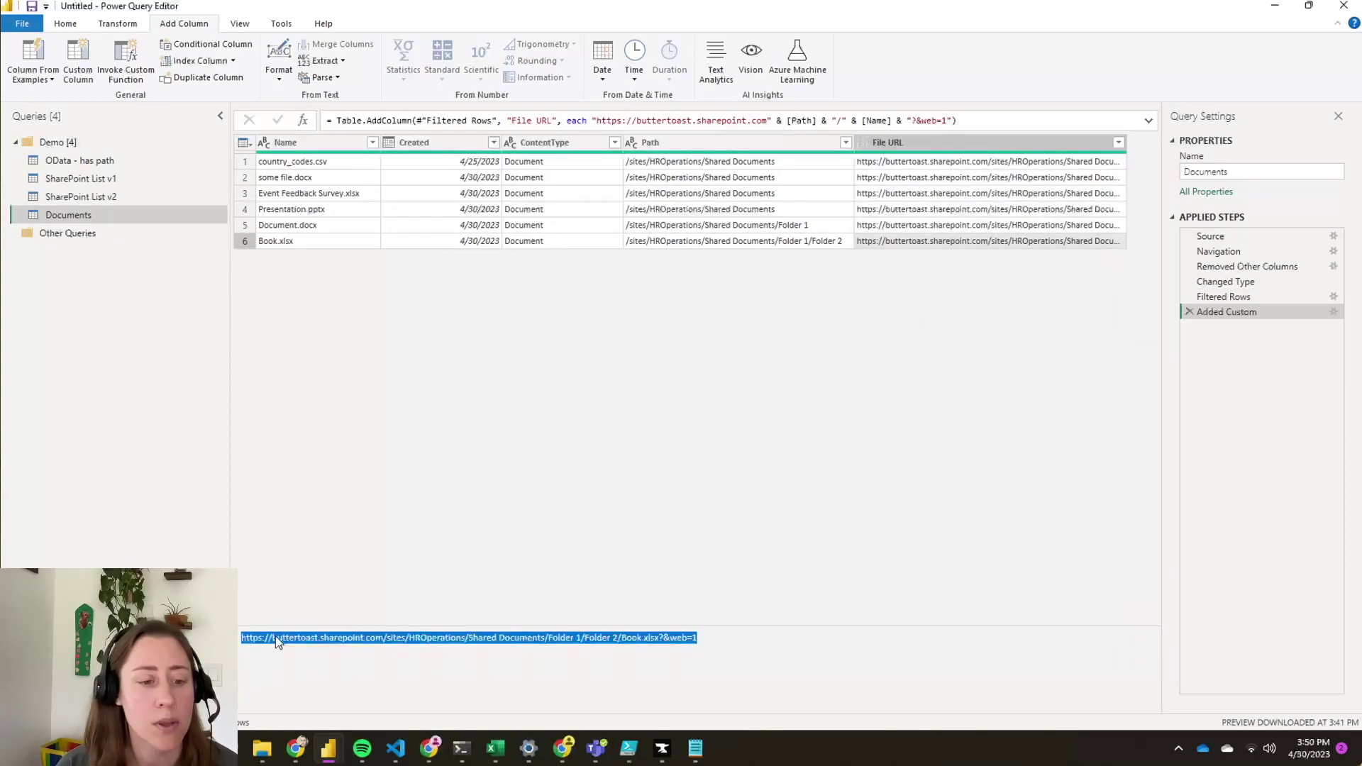
{"action": "left_click", "coordinate": [430, 748]}
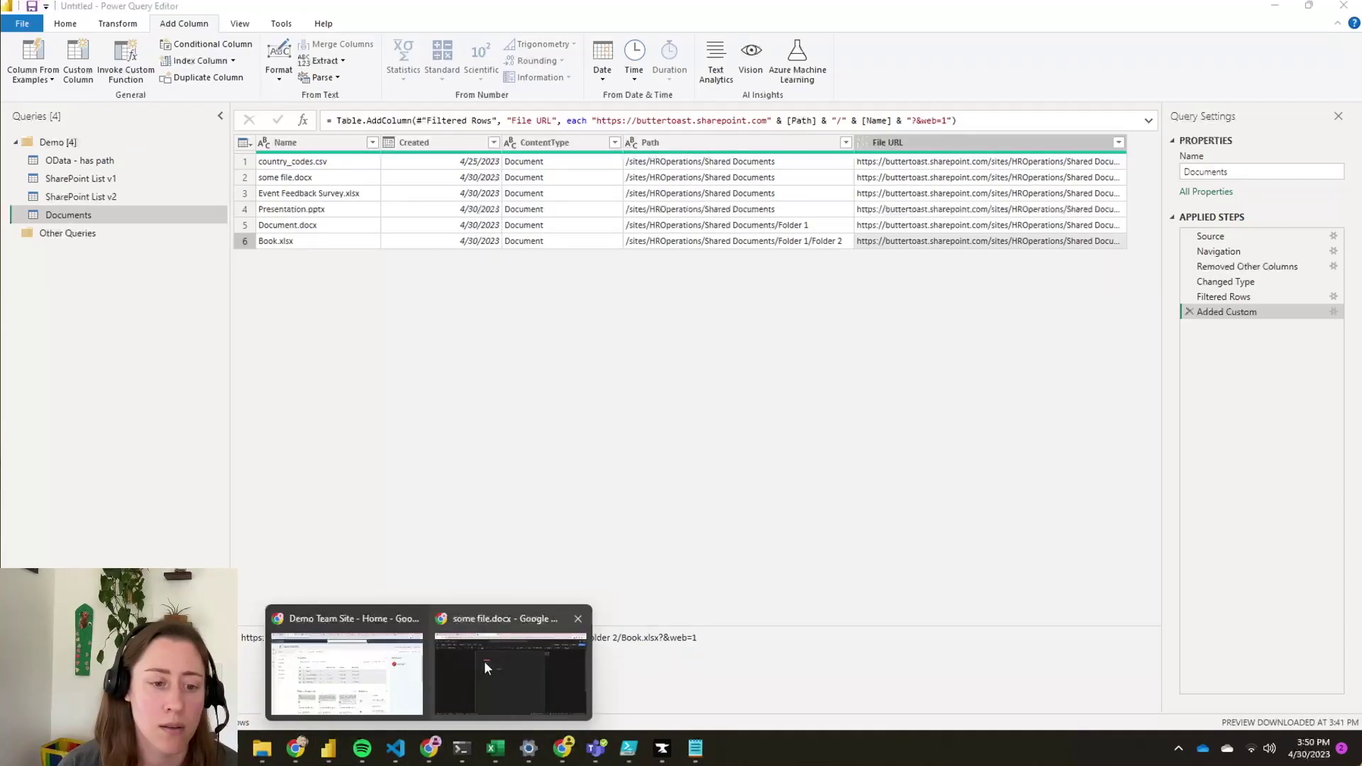
- Test Book.xlsx's copied File URL in a new Chrome tab, then return to Power Query Editor
{"action": "left_click", "coordinate": [454, 651]}
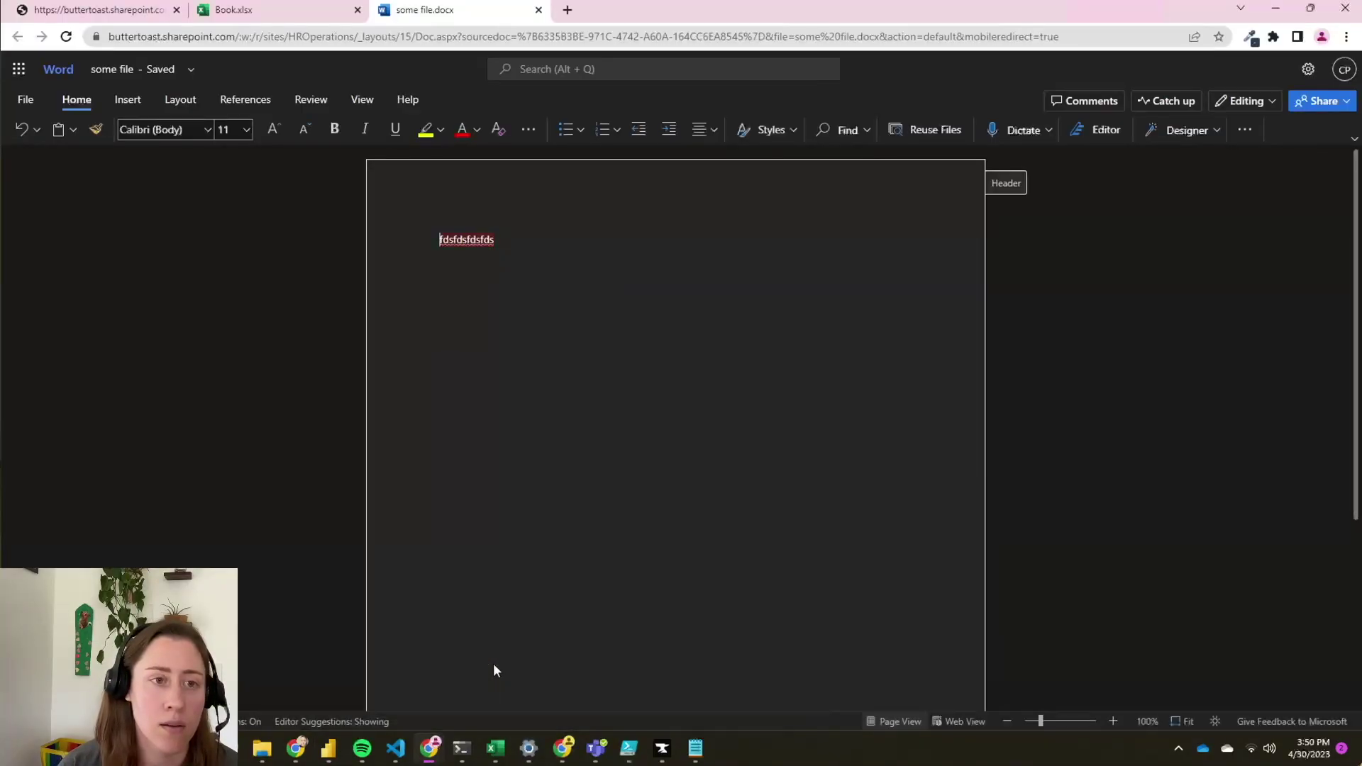
{"action": "left_click", "coordinate": [567, 10]}
{"action": "key", "text": "ctrl+v"}
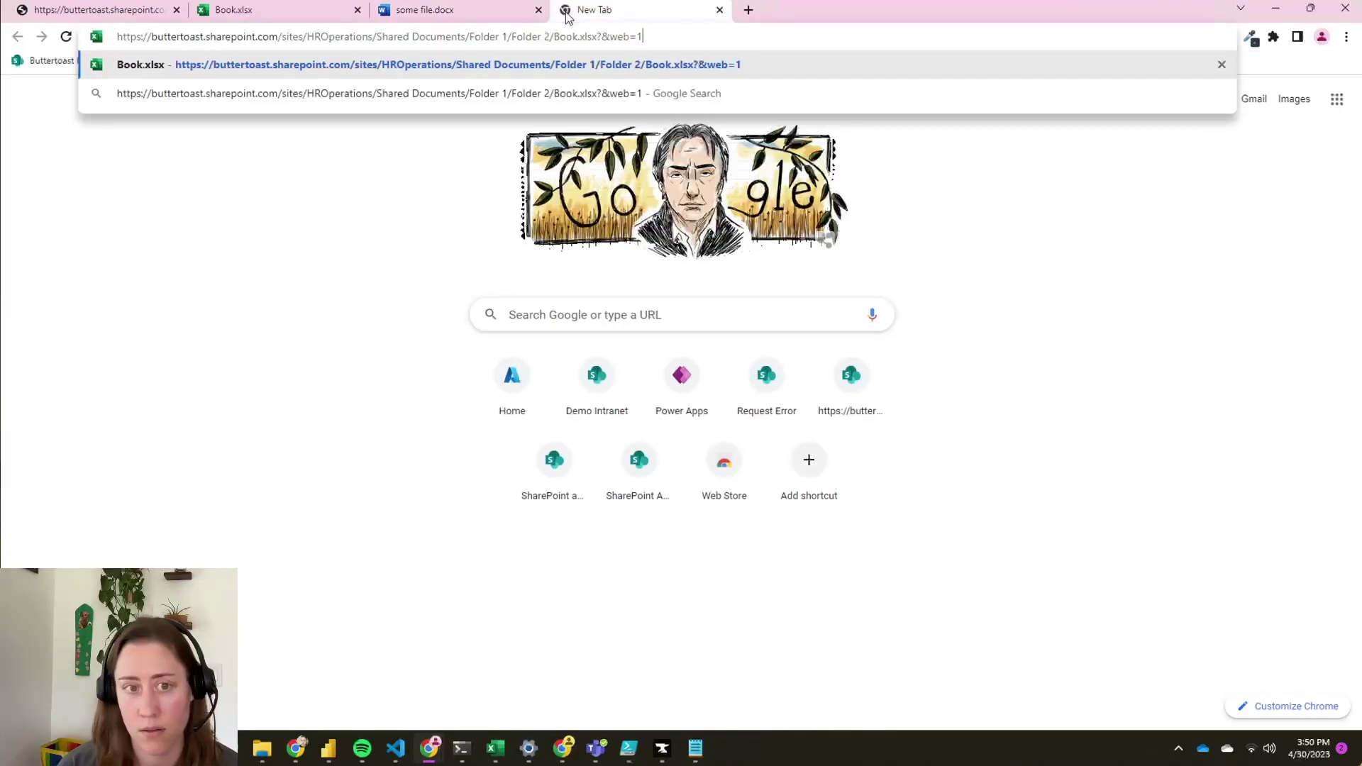
{"action": "key", "text": "Return"}
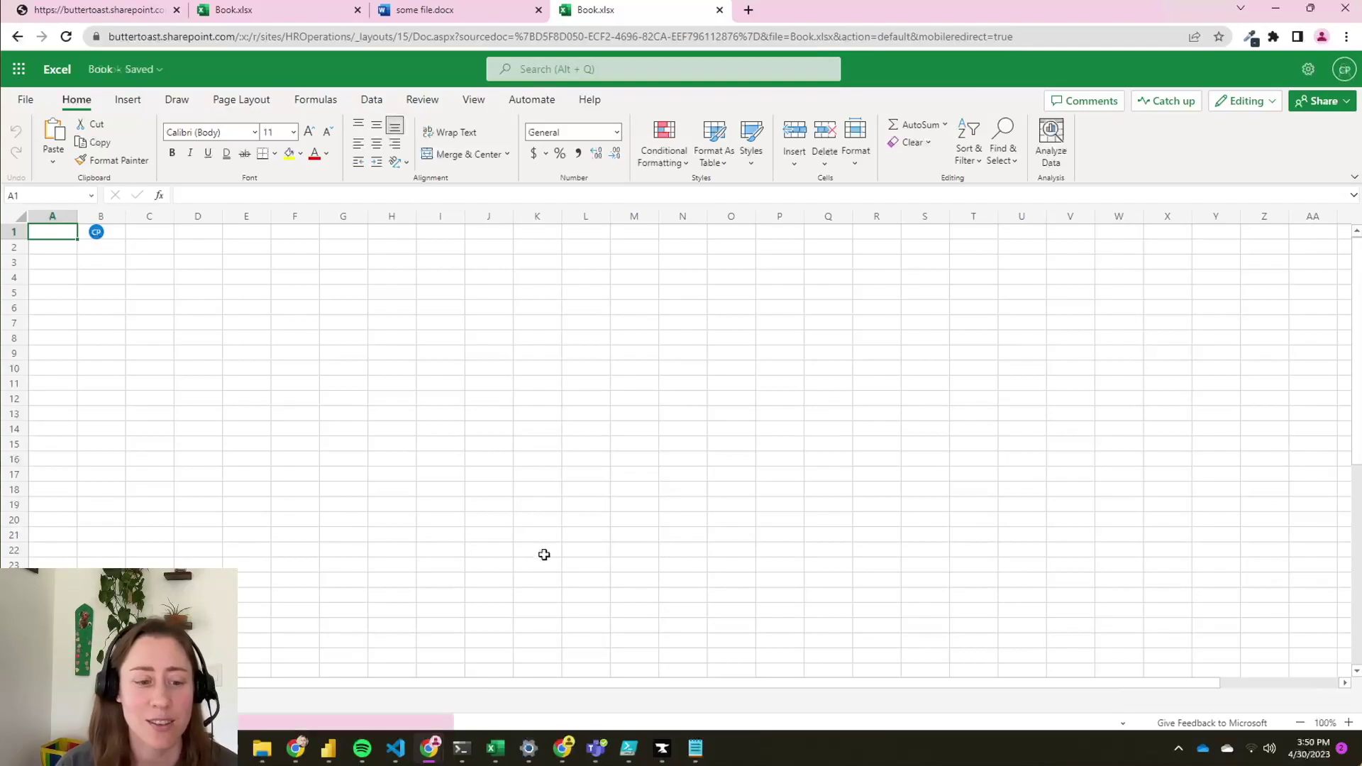
{"action": "left_click", "coordinate": [329, 749]}
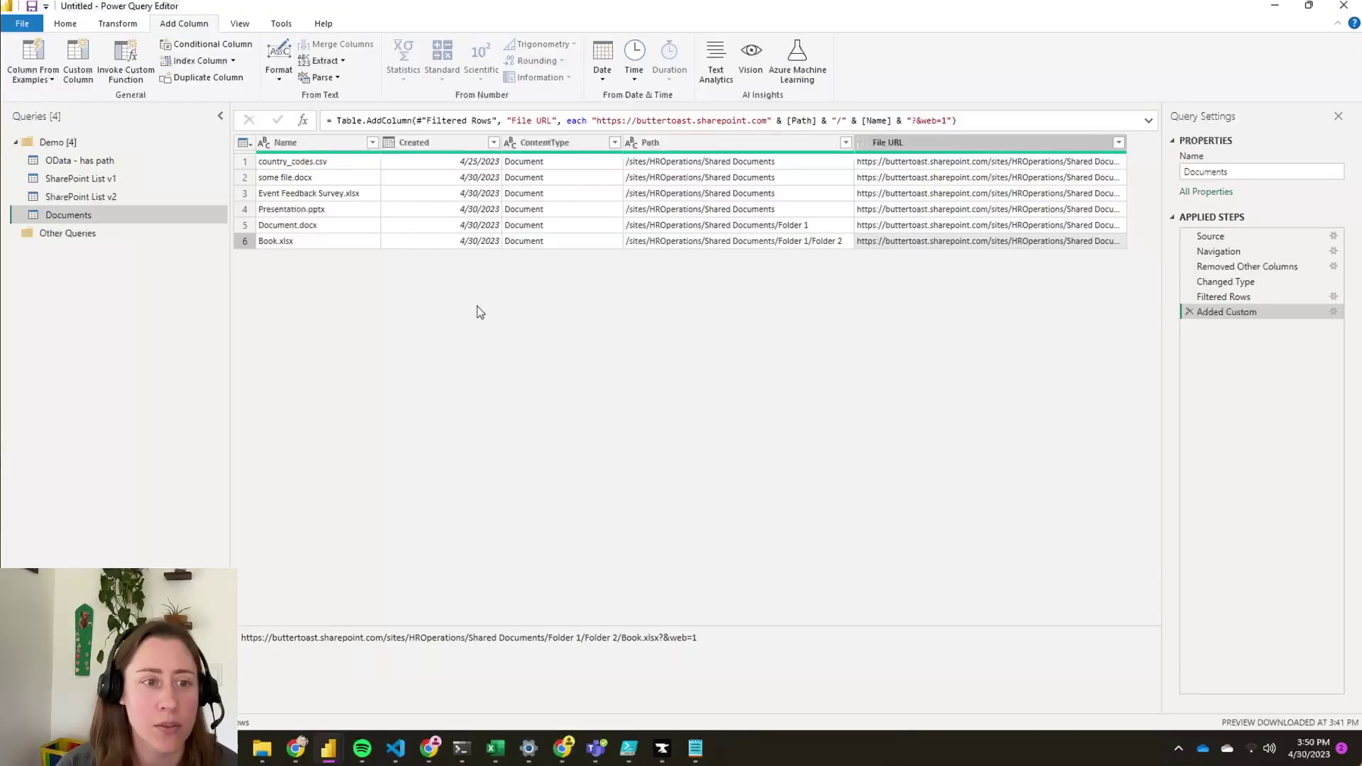
- Close & Apply the Documents query and drop an empty table visual onto the report canvas
{"action": "left_click", "coordinate": [71, 26]}
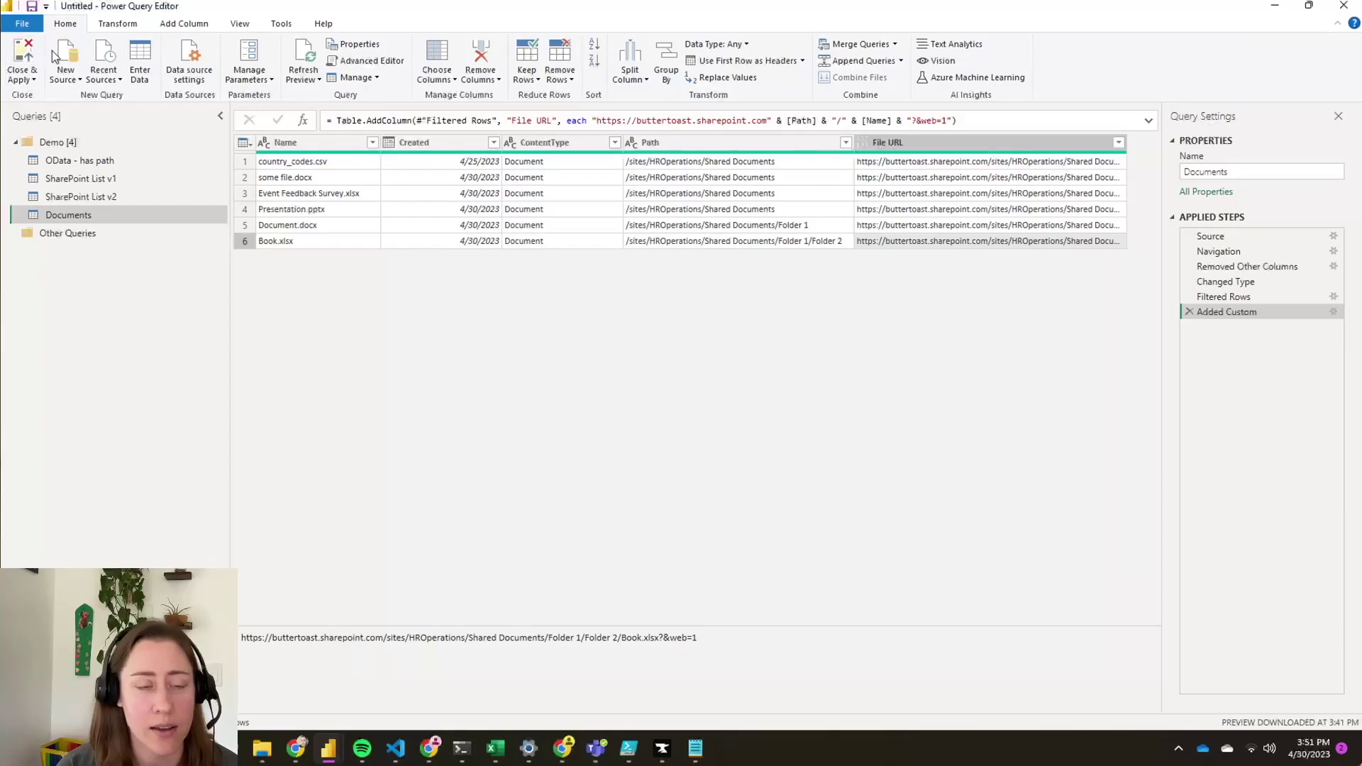
{"action": "left_click", "coordinate": [25, 59]}
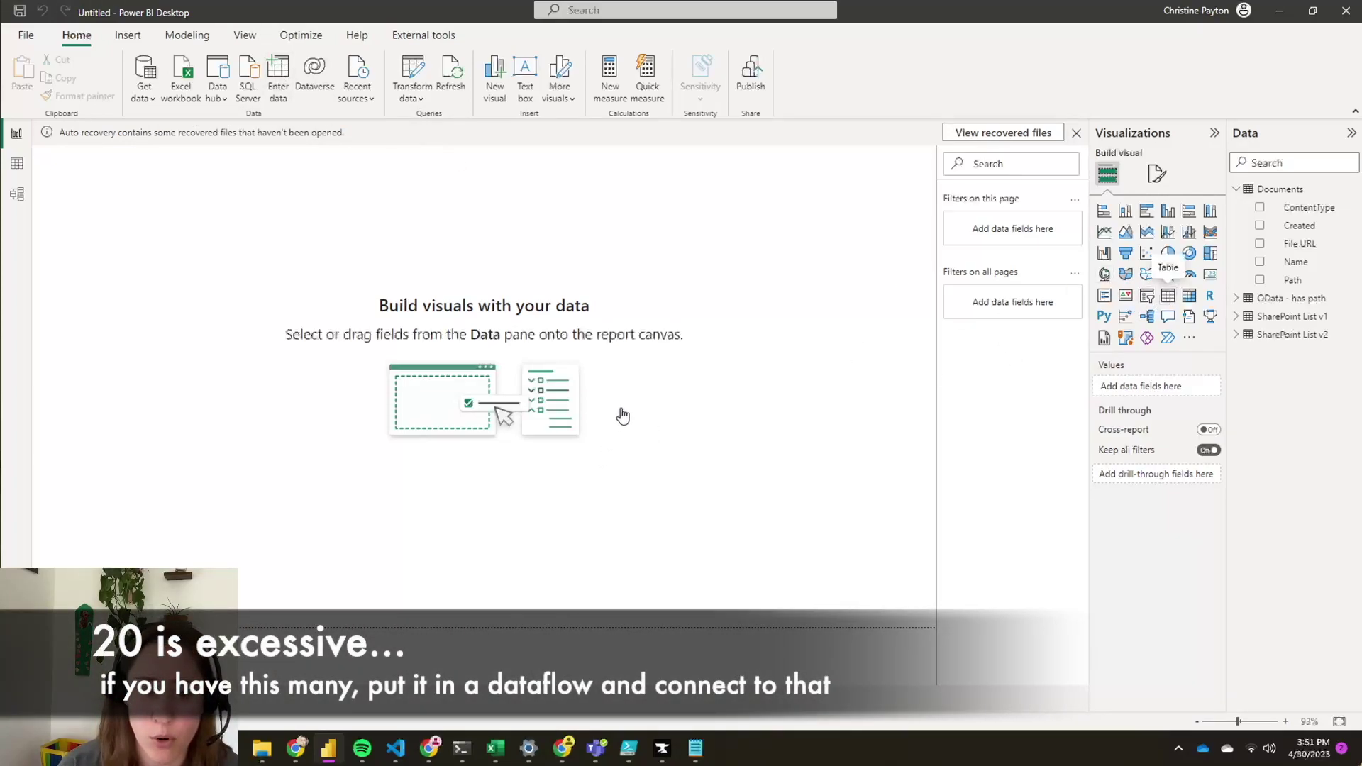
{"action": "left_click_drag", "start_coordinate": [622, 416], "coordinate": [610, 405]}
- Move and enlarge the table visual, add the Name field, and select the Path field
{"action": "left_click_drag", "start_coordinate": [135, 228], "coordinate": [176, 285]}
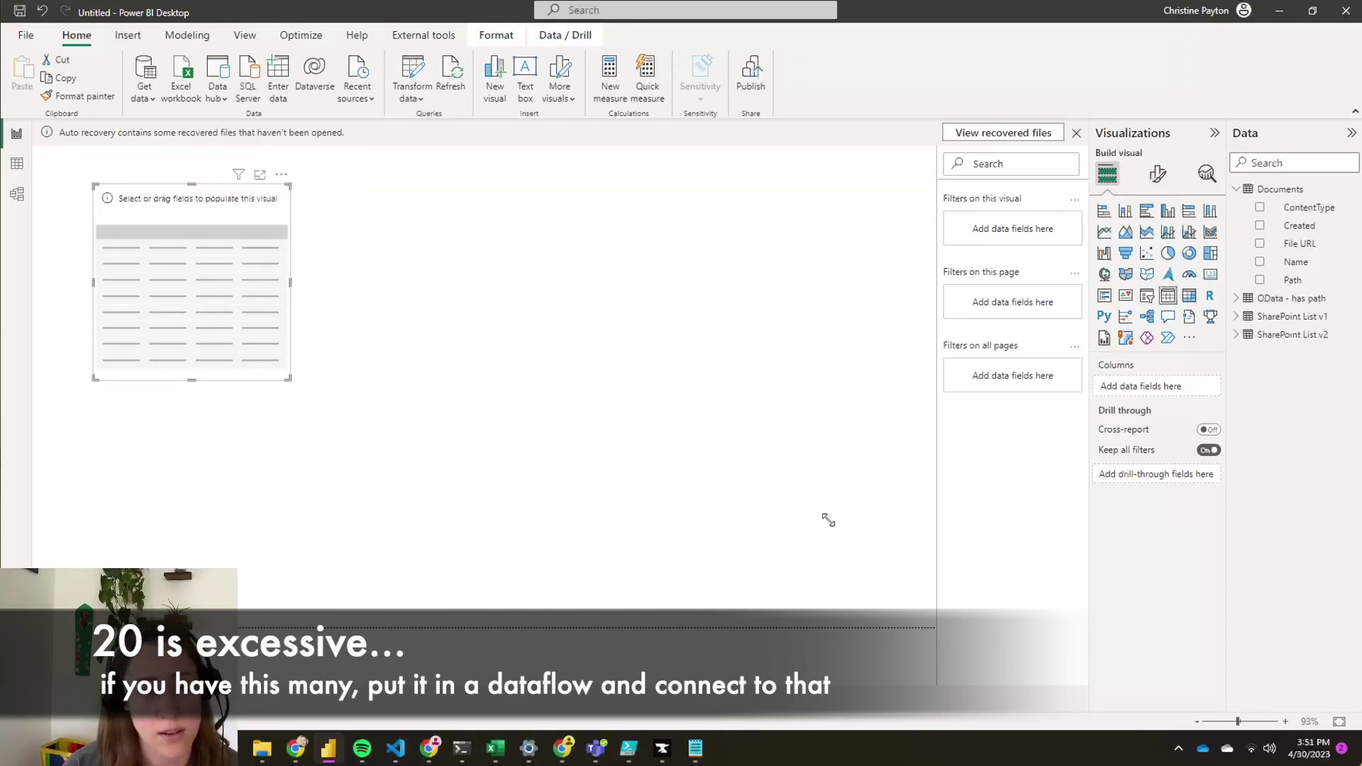
{"action": "left_click_drag", "start_coordinate": [891, 560], "coordinate": [903, 592]}
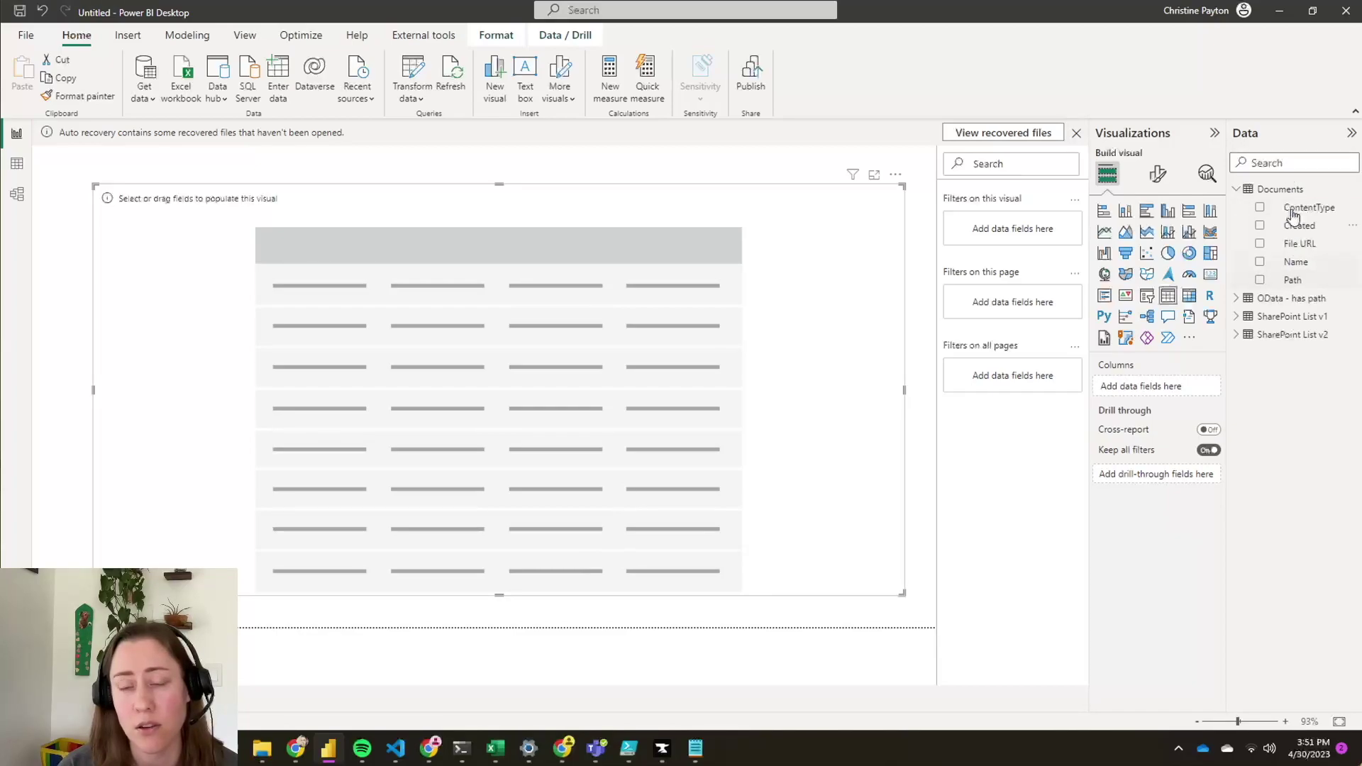
{"action": "left_click", "coordinate": [1260, 263]}
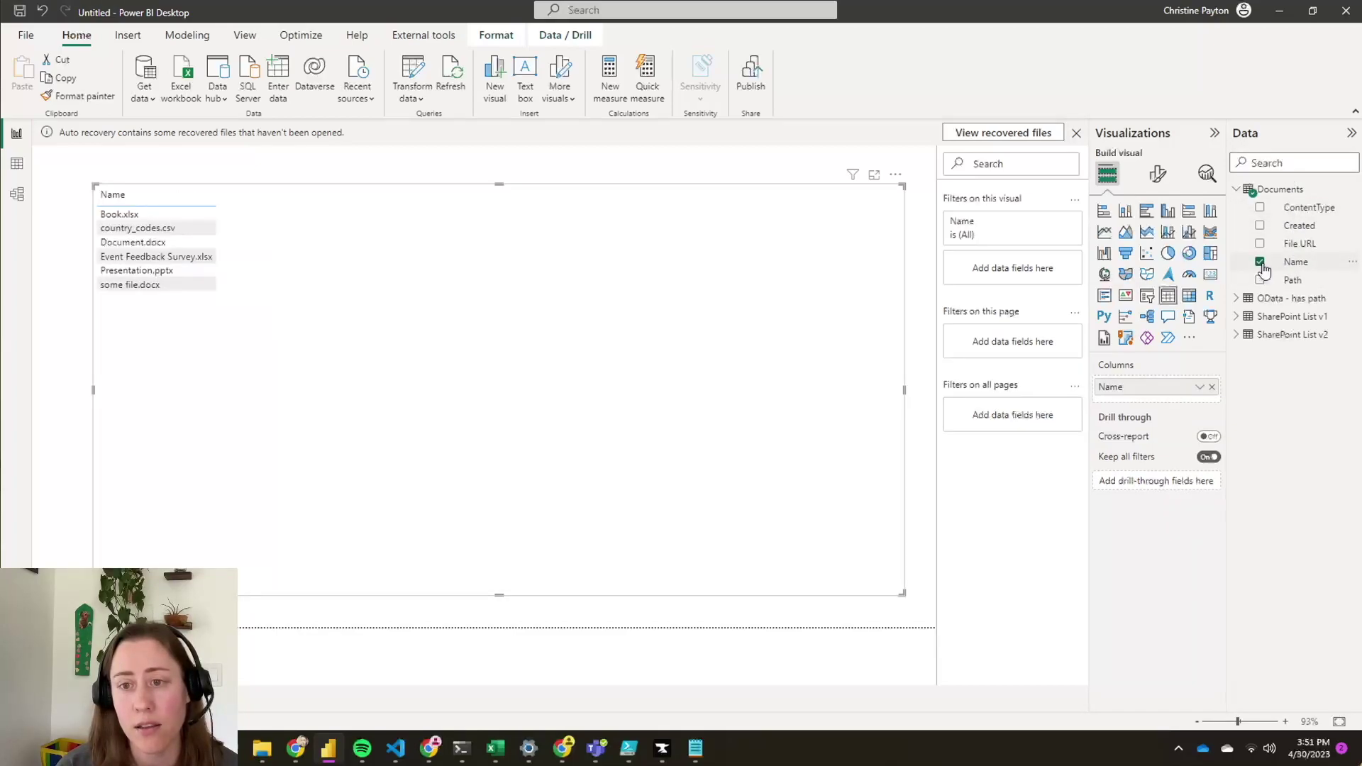
{"action": "left_click", "coordinate": [1305, 280]}
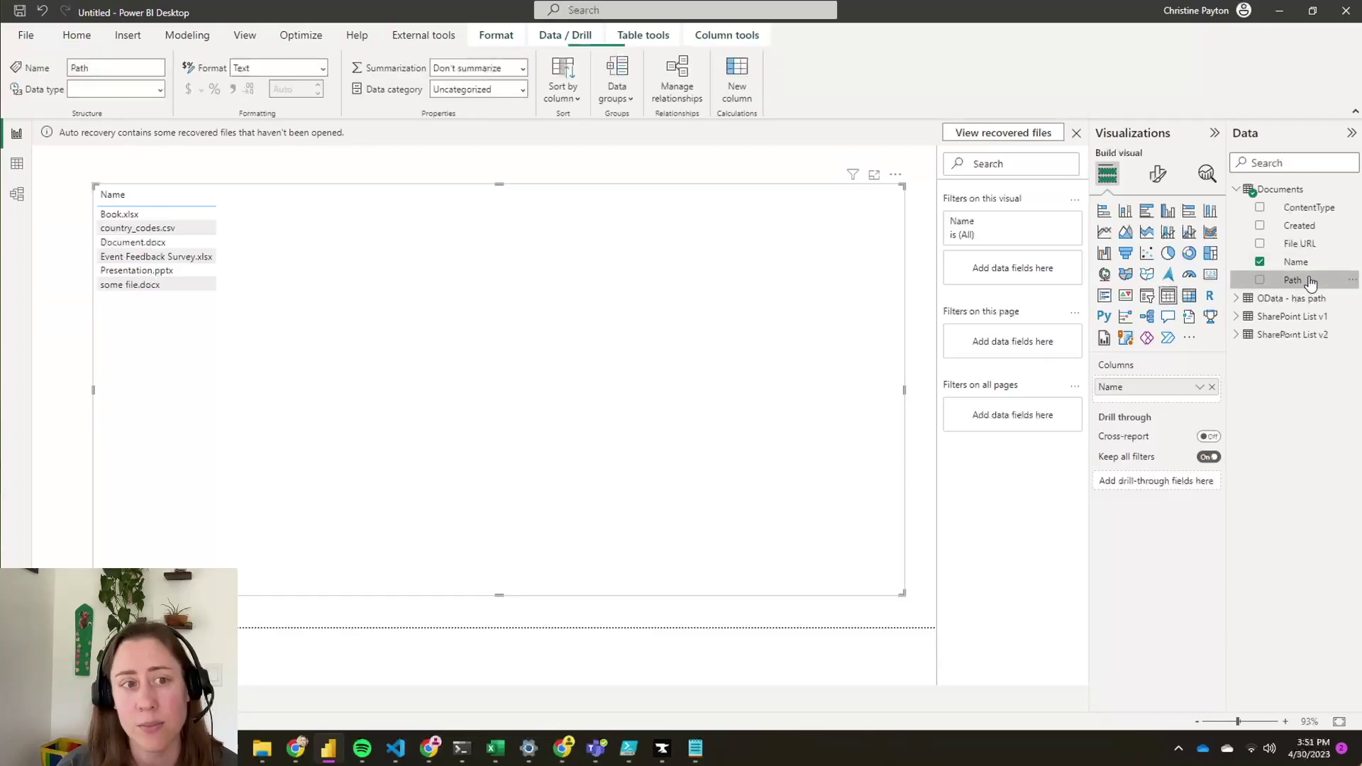
- Categorise Path as Web URL and format the Name column as Web URL links based on File URL
{"action": "left_click", "coordinate": [522, 90]}
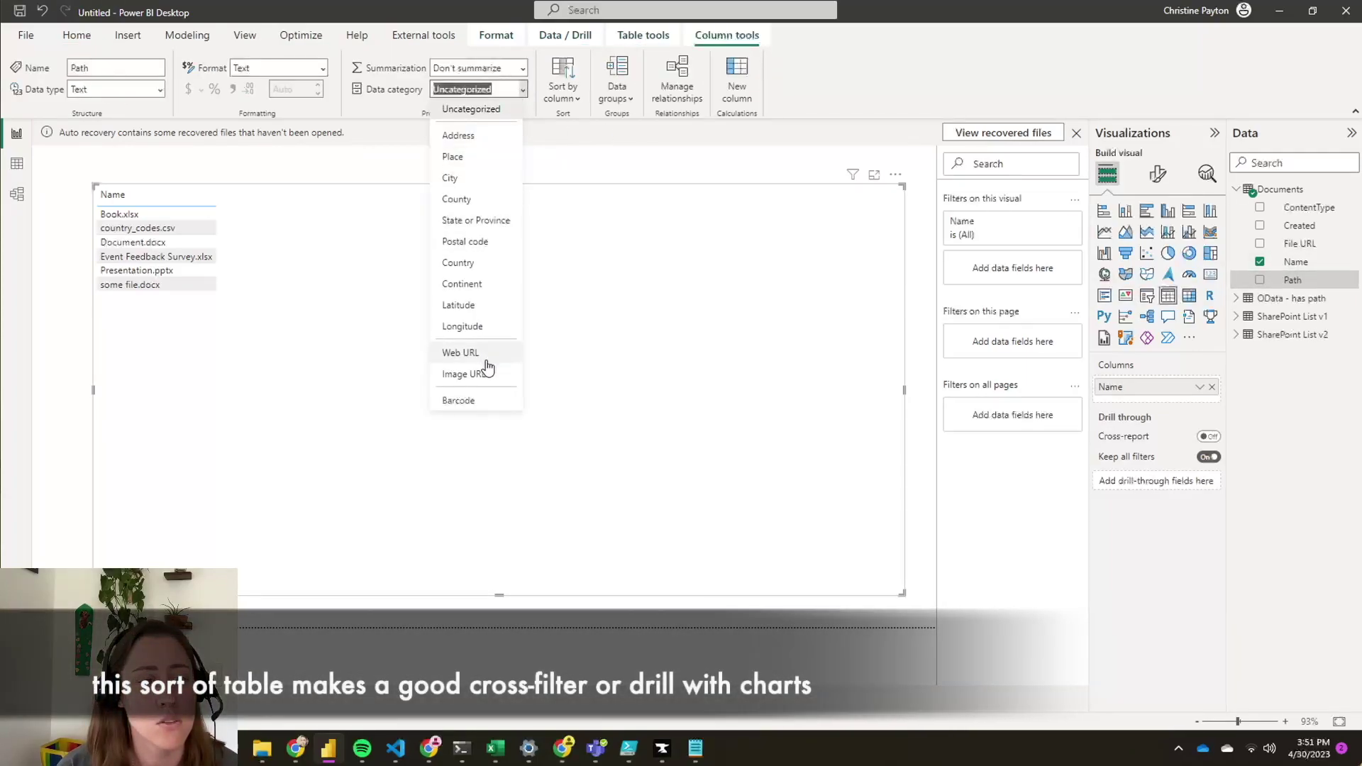
{"action": "left_click", "coordinate": [483, 362]}
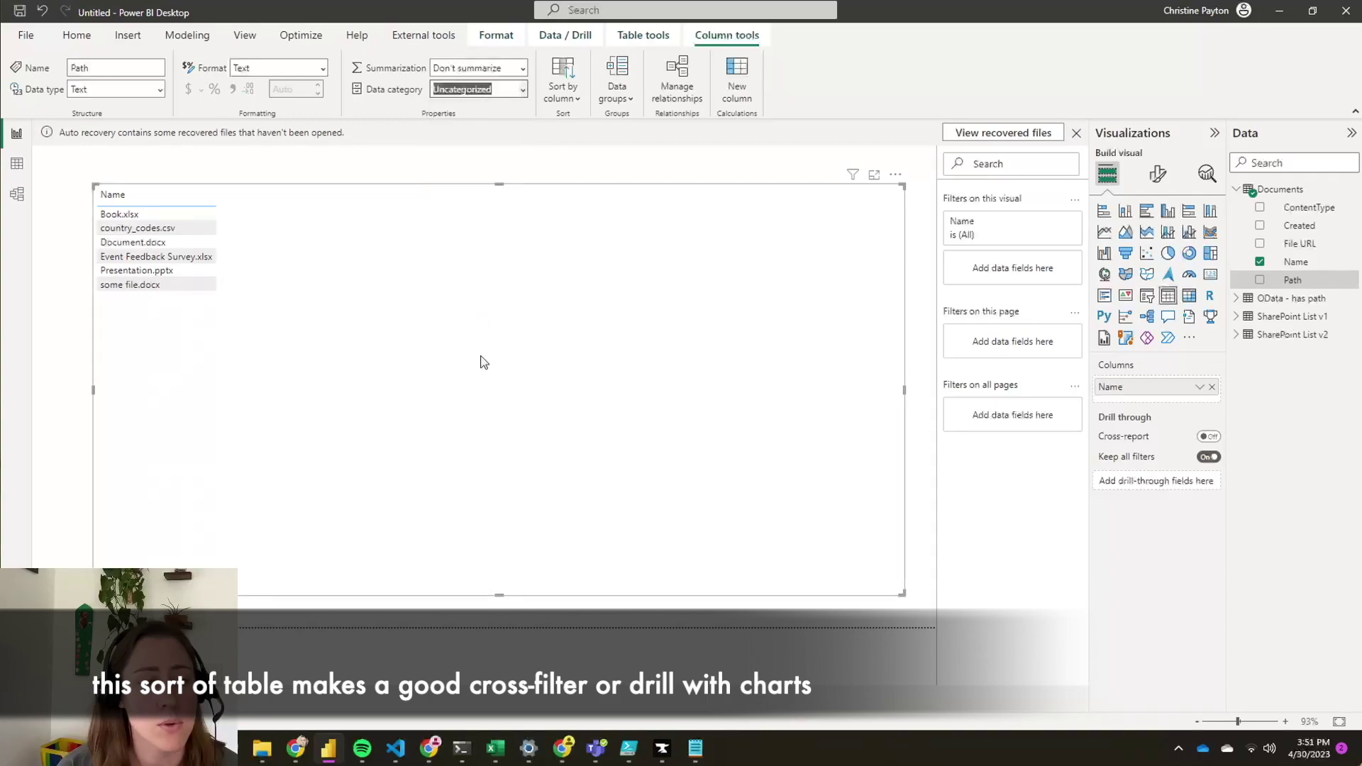
{"action": "left_click", "coordinate": [1198, 389]}
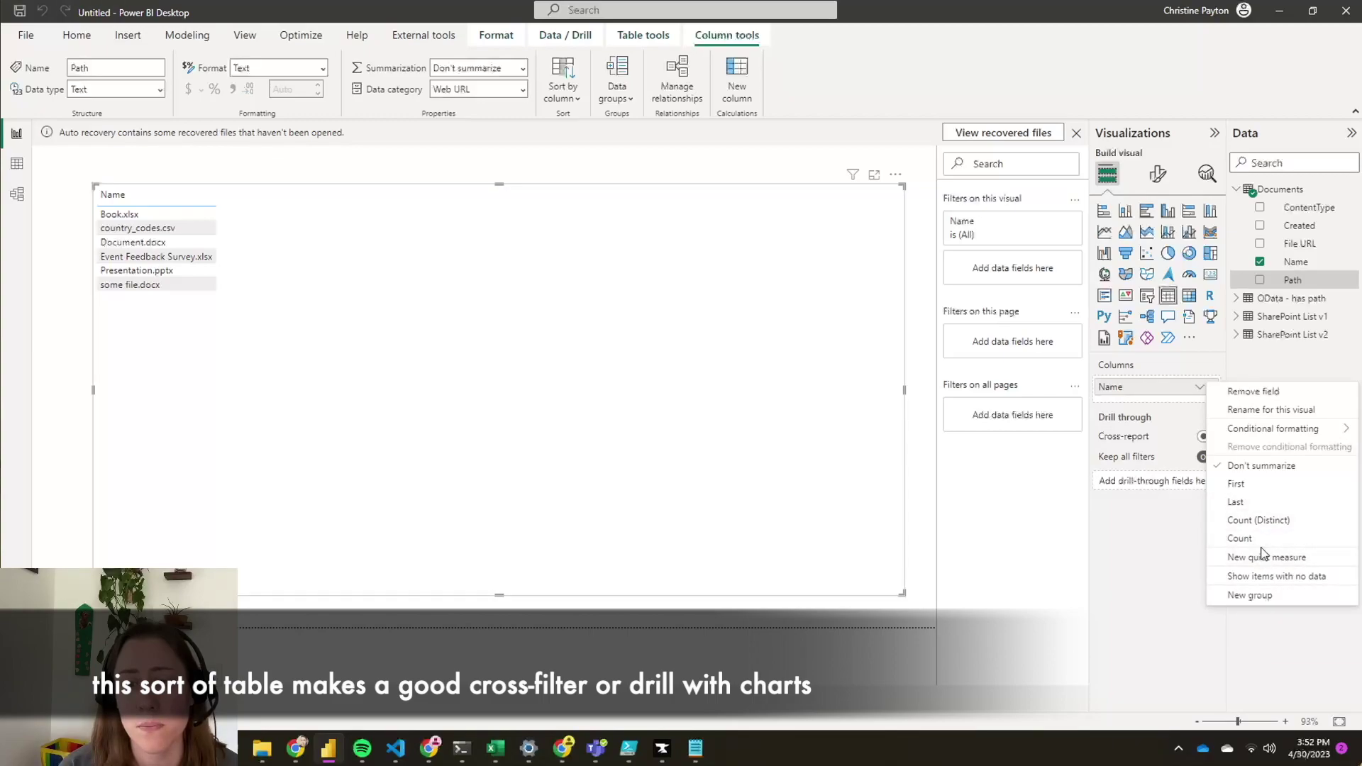
{"action": "mouse_move", "coordinate": [1227, 430]}
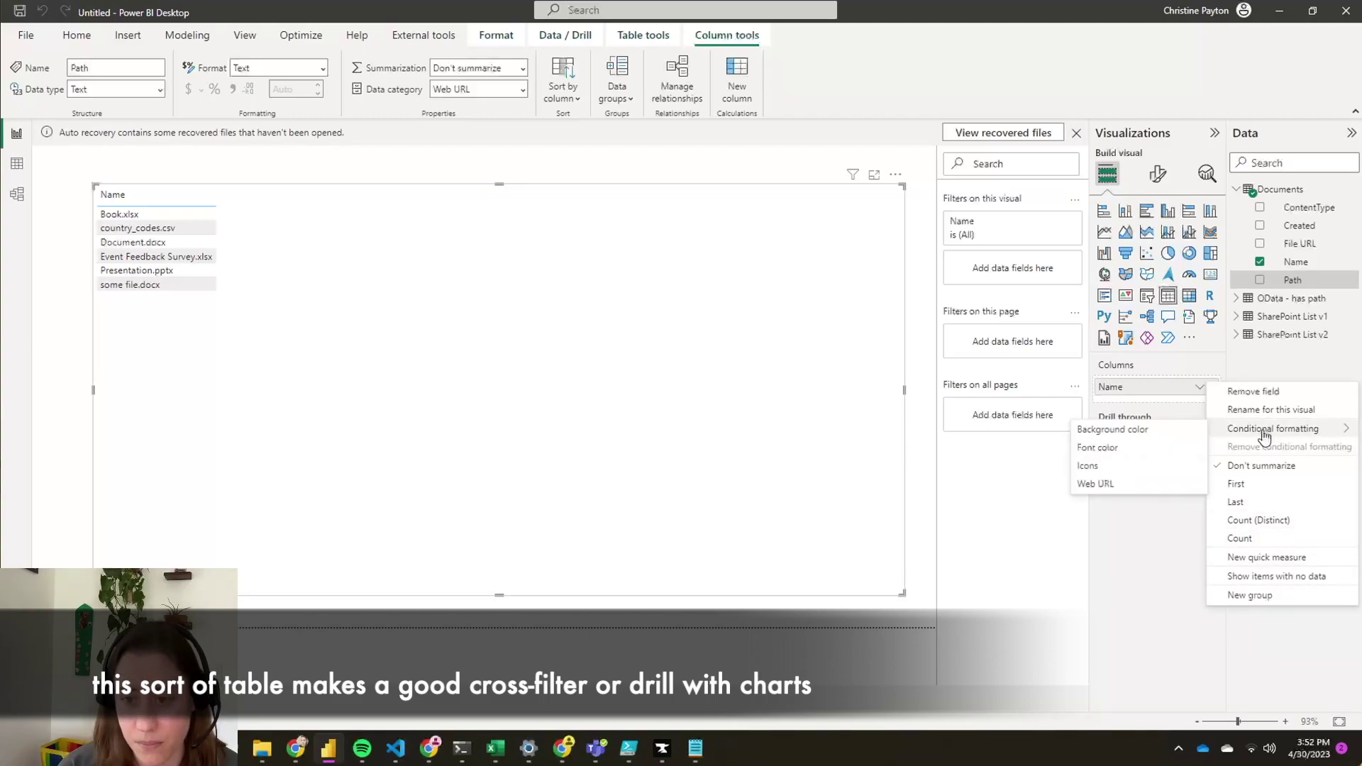
{"action": "left_click", "coordinate": [1138, 485]}
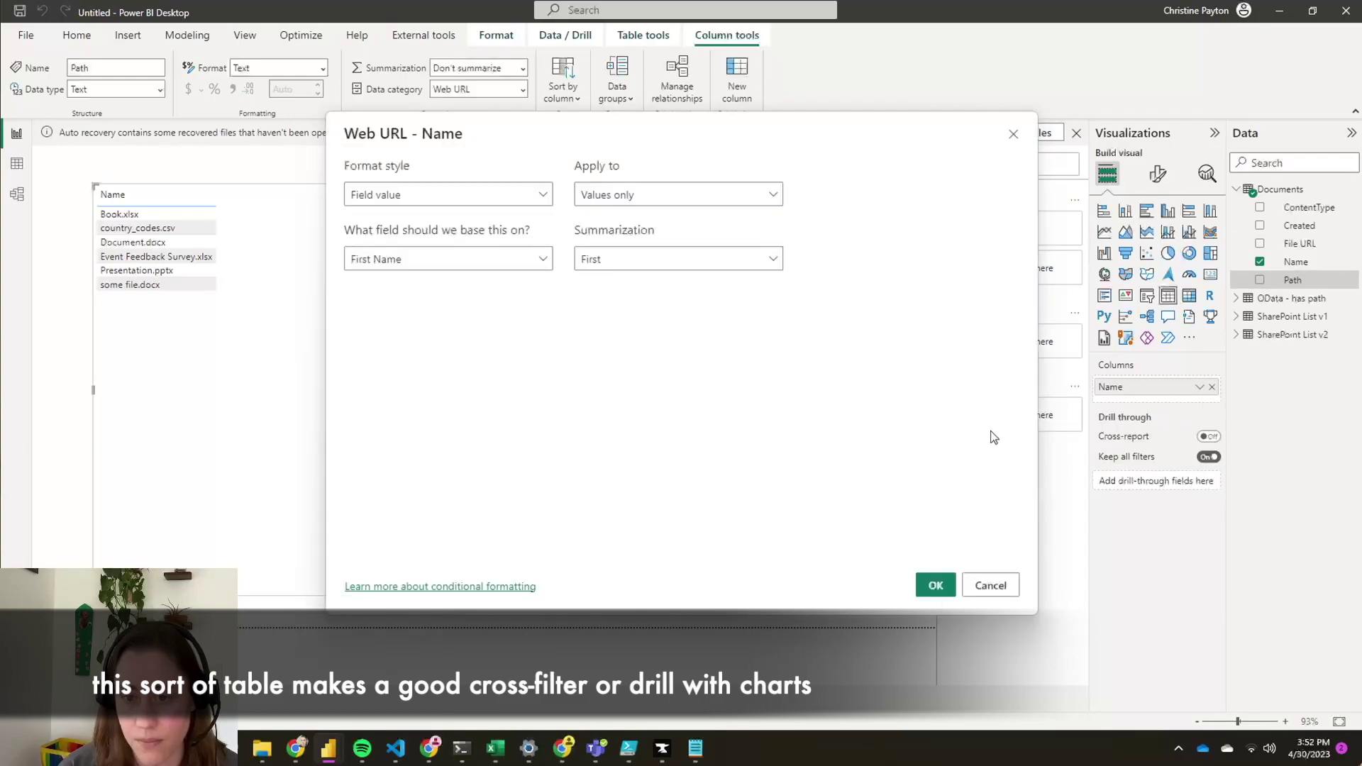
{"action": "left_click", "coordinate": [411, 268]}
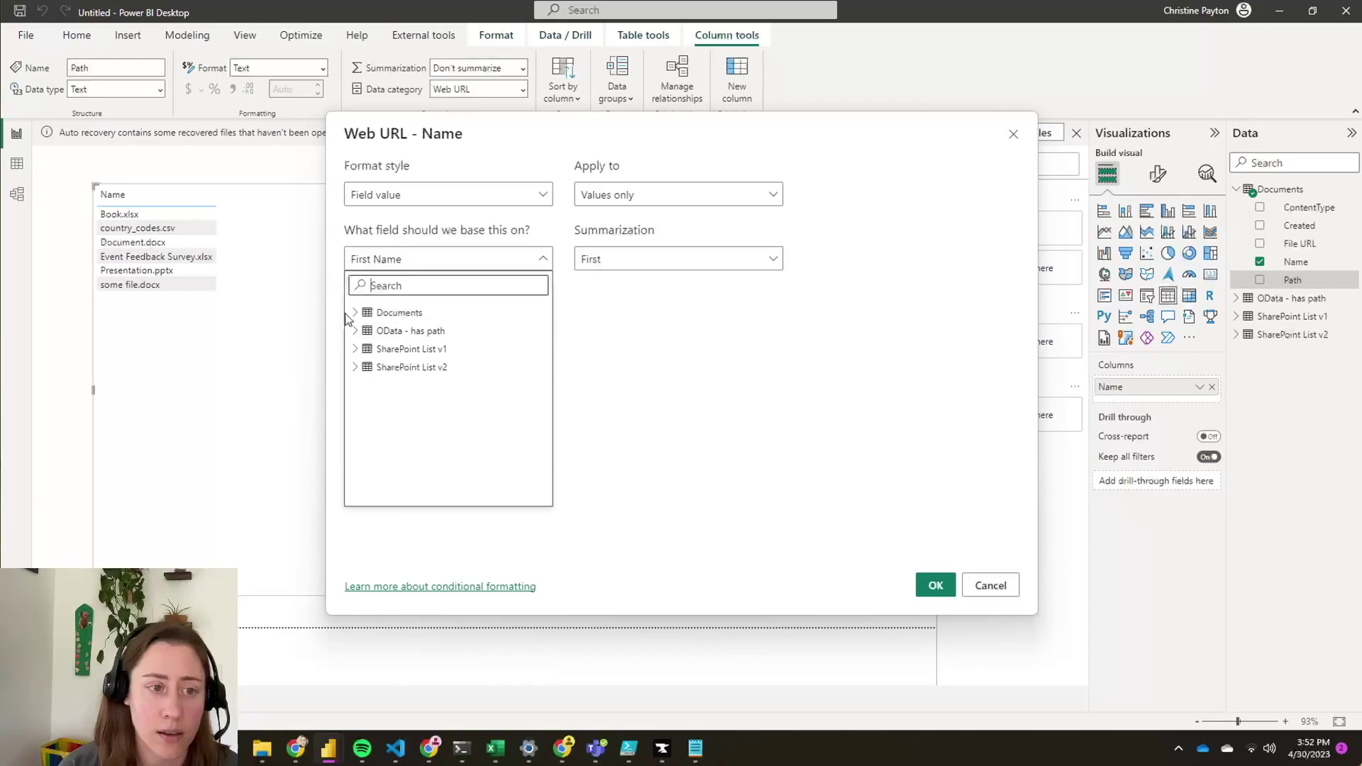
{"action": "type", "text": "url"}
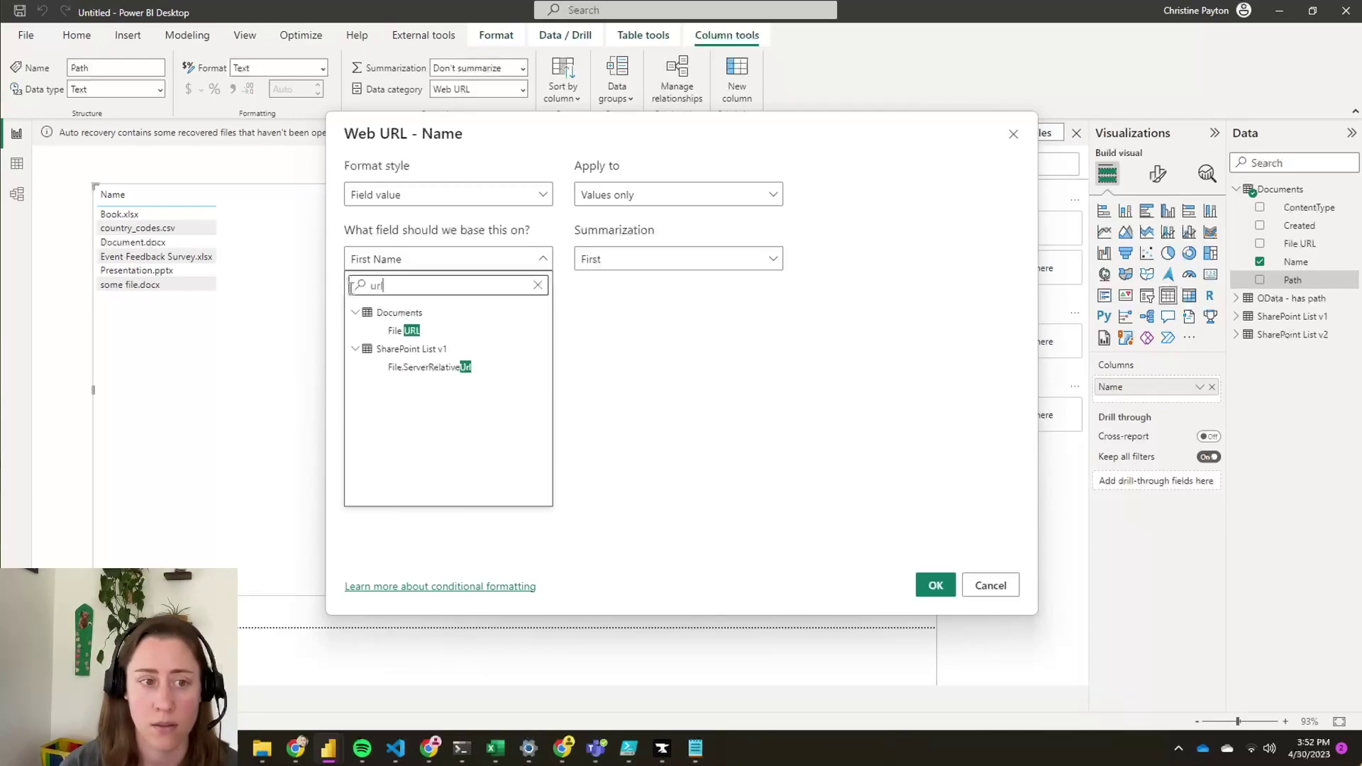
{"action": "key", "text": "Return"}
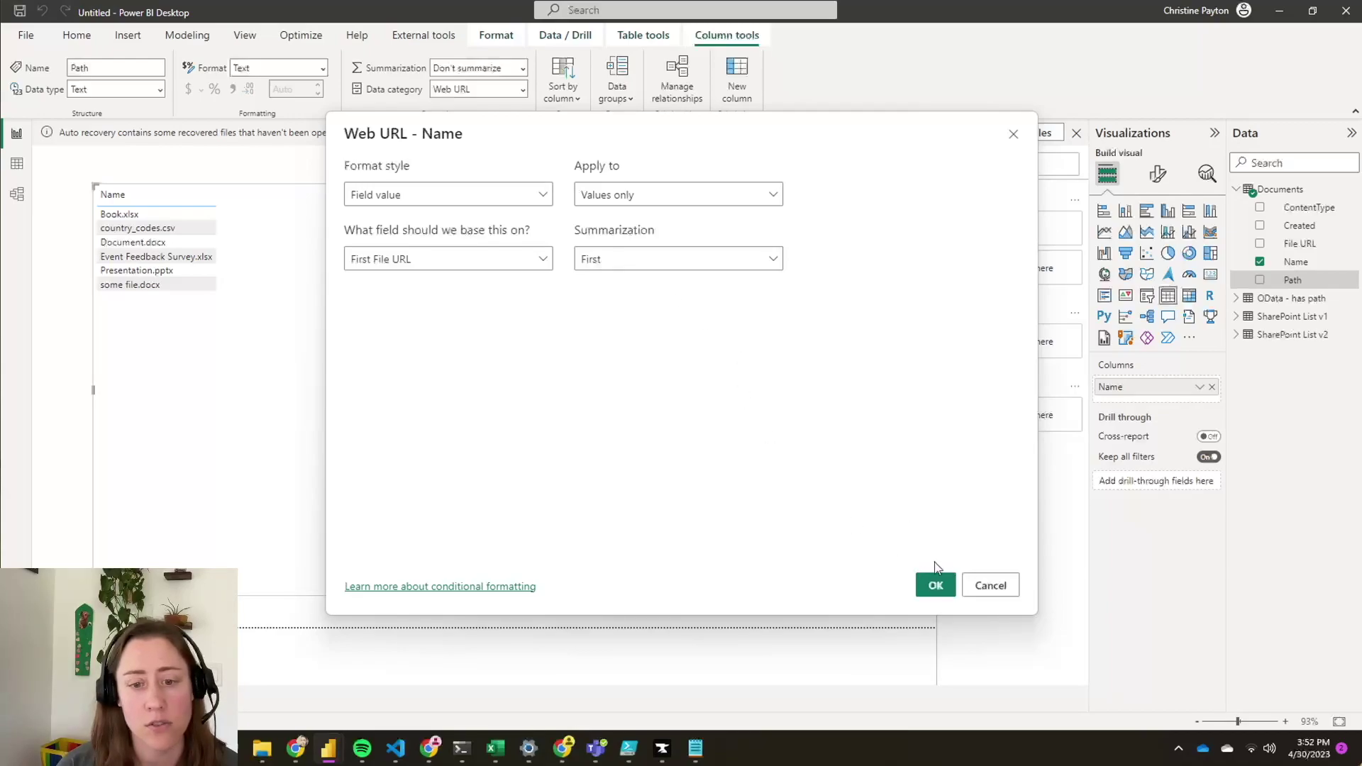
{"action": "left_click", "coordinate": [934, 586]}
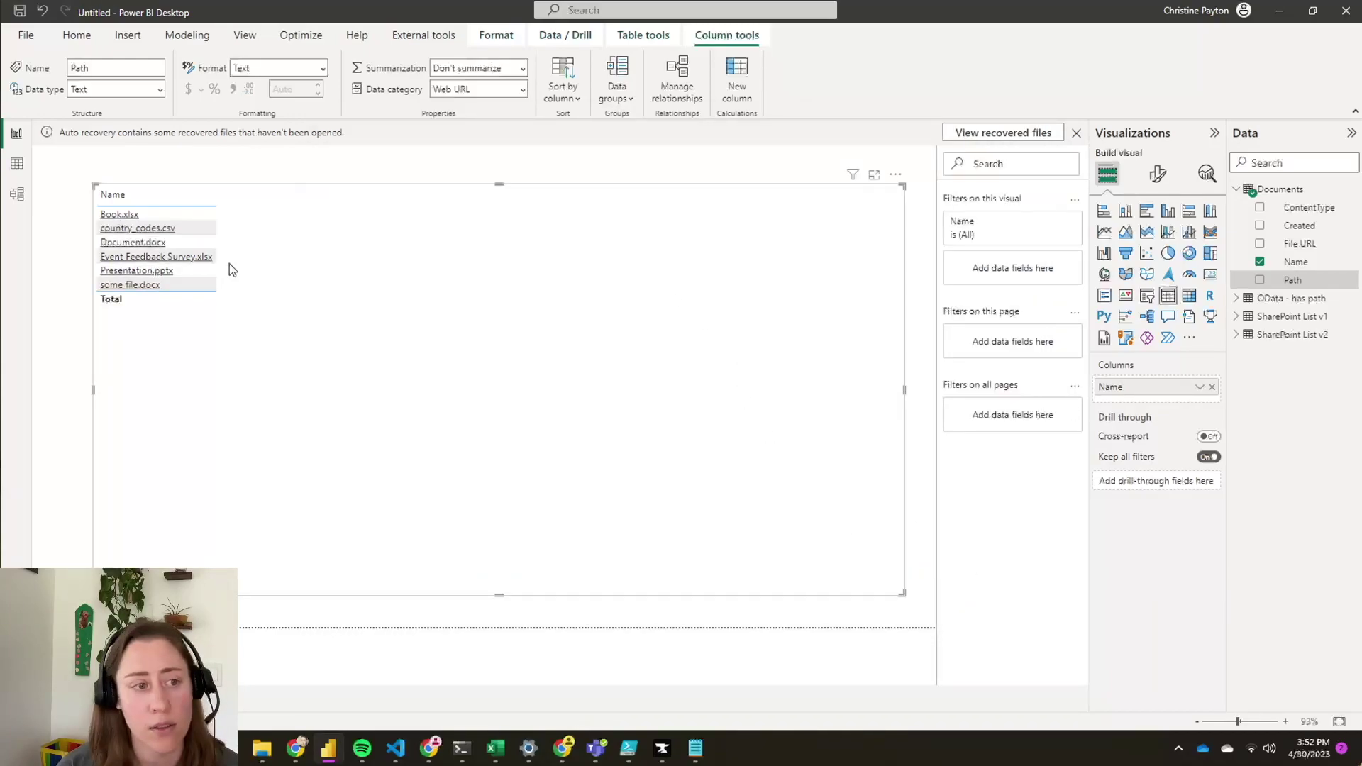
- Add the Created field to the table and set its format to Short Date
{"action": "mouse_move", "coordinate": [117, 221]}
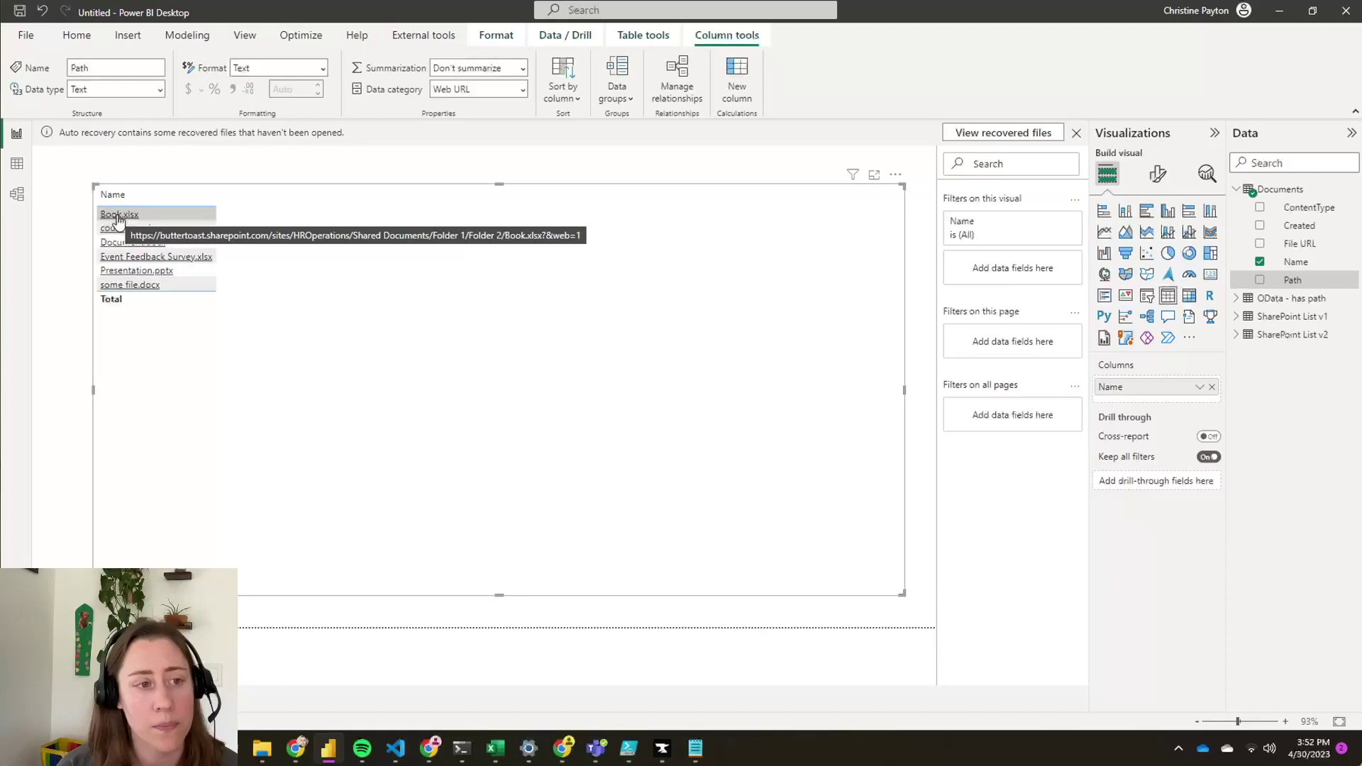
{"action": "left_click", "coordinate": [1259, 227]}
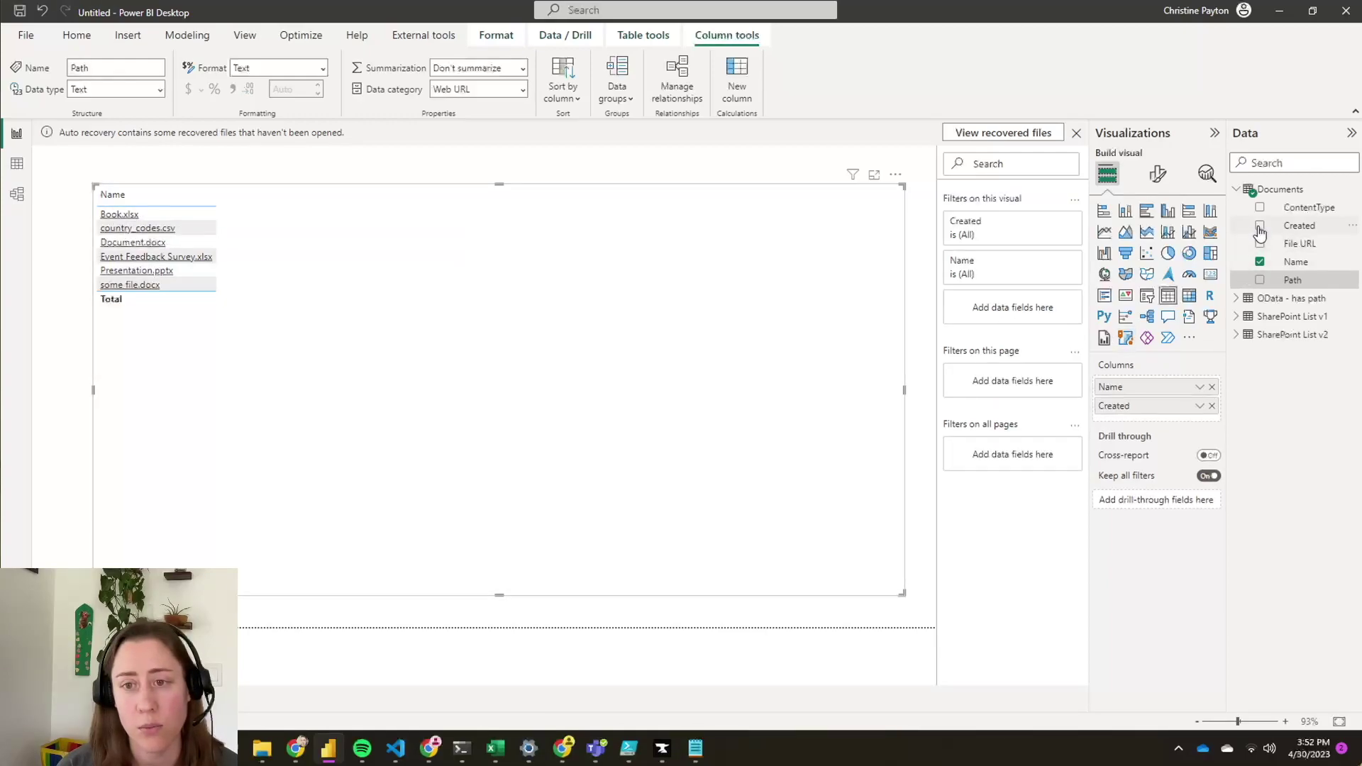
{"action": "left_click", "coordinate": [1314, 227]}
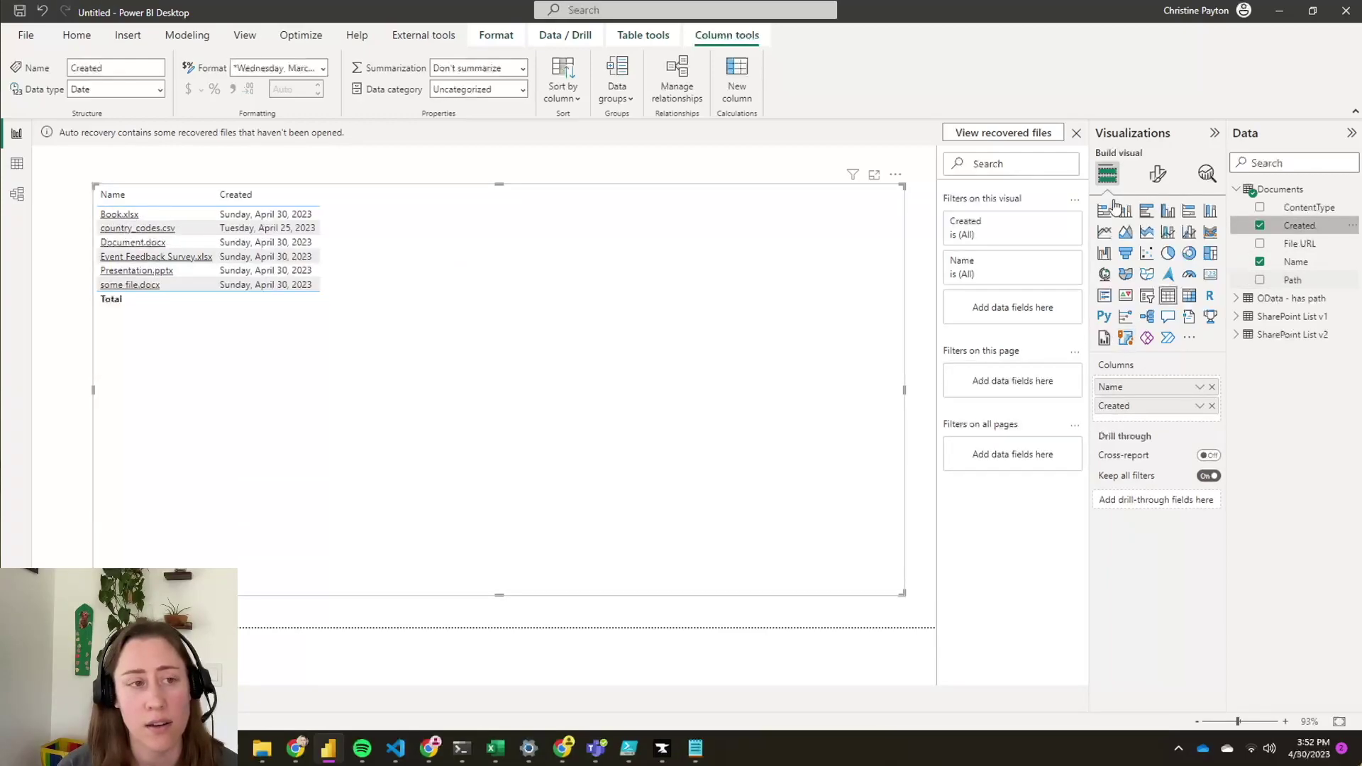
{"action": "left_click", "coordinate": [322, 69]}
{"action": "left_click", "coordinate": [359, 128]}
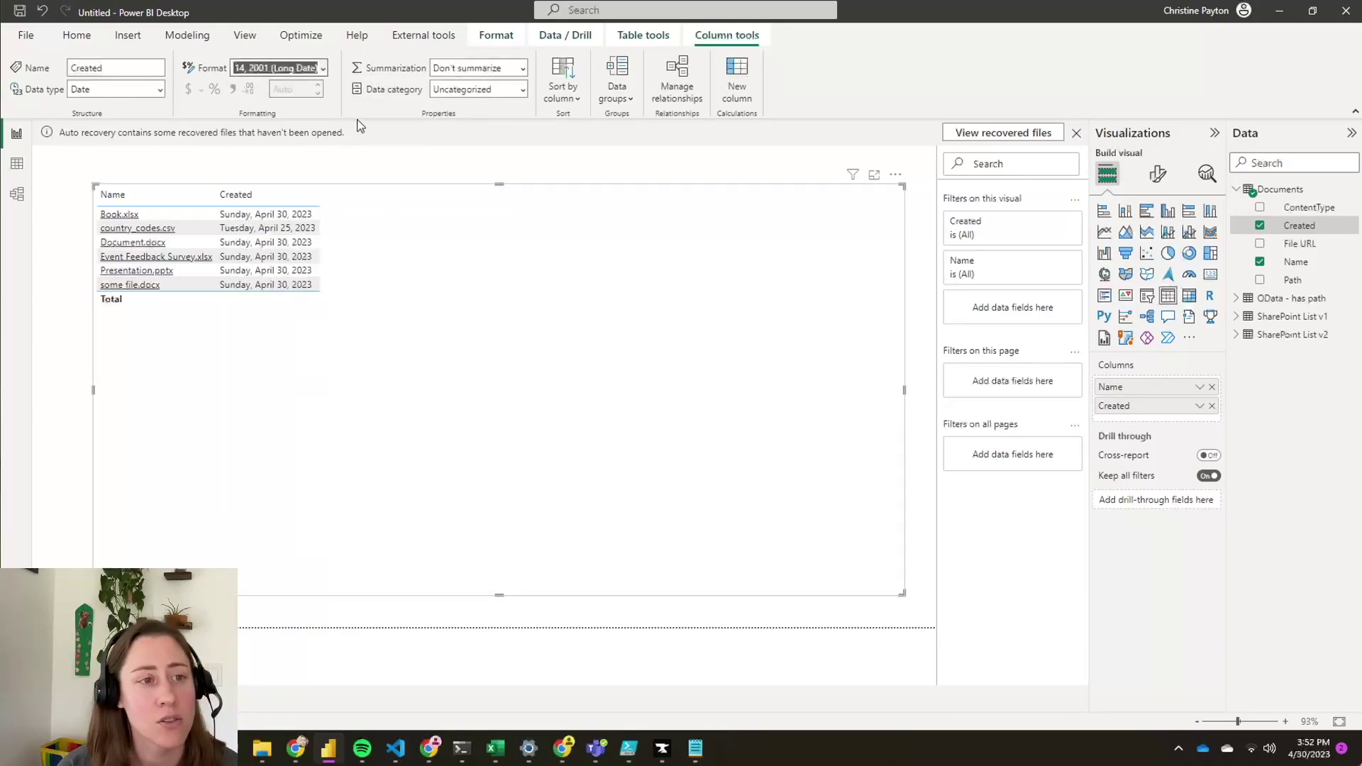
{"action": "key", "text": "Down"}
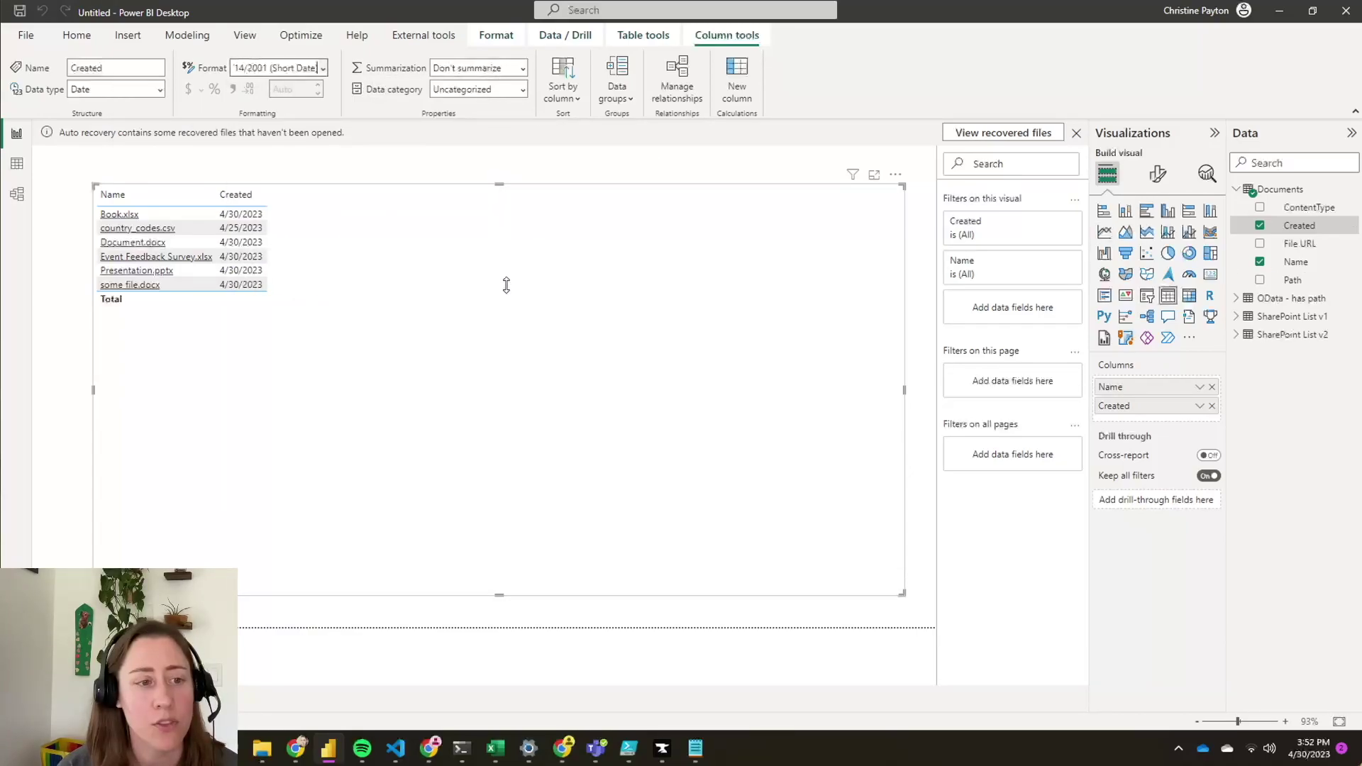
- Move the table visual lower on the report page
{"action": "left_click_drag", "start_coordinate": [506, 285], "coordinate": [504, 305]}
{"action": "left_click", "coordinate": [482, 240]}
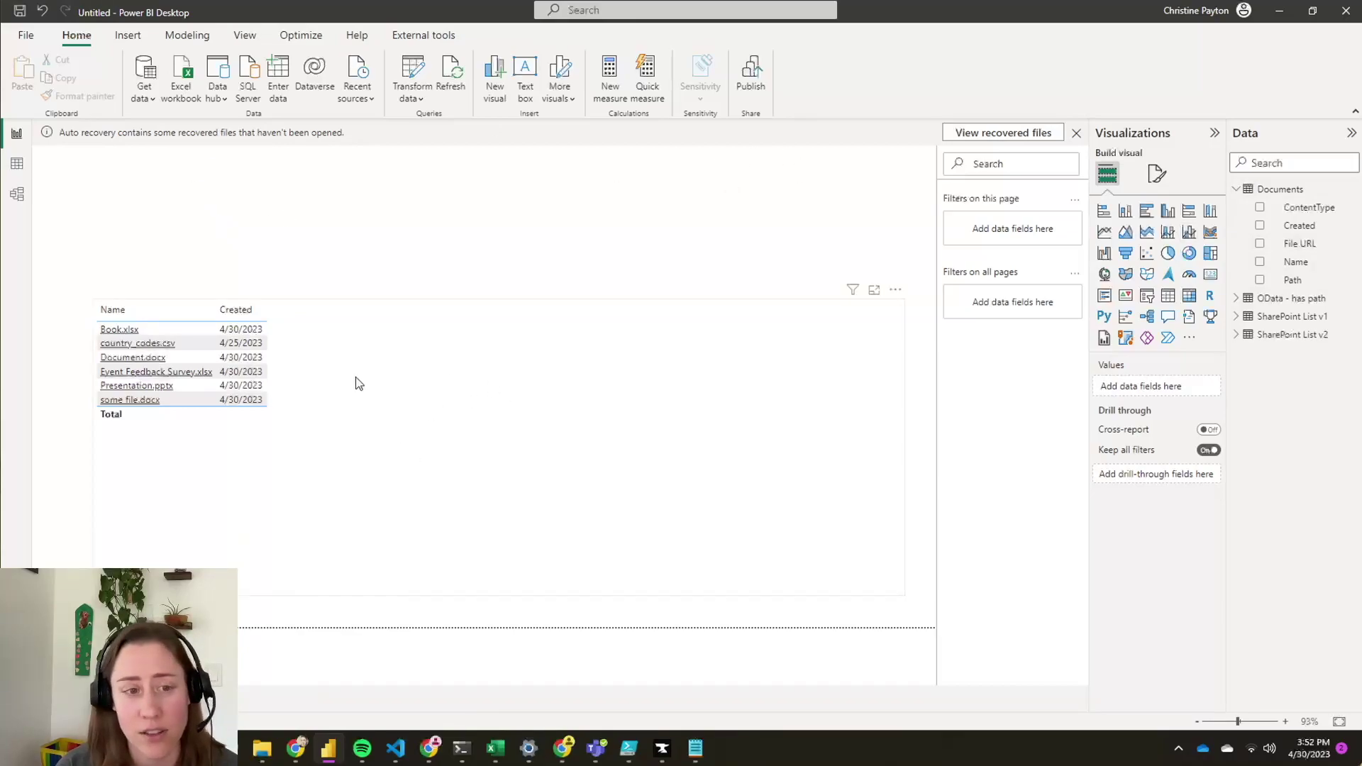
{"action": "left_click", "coordinate": [397, 470]}
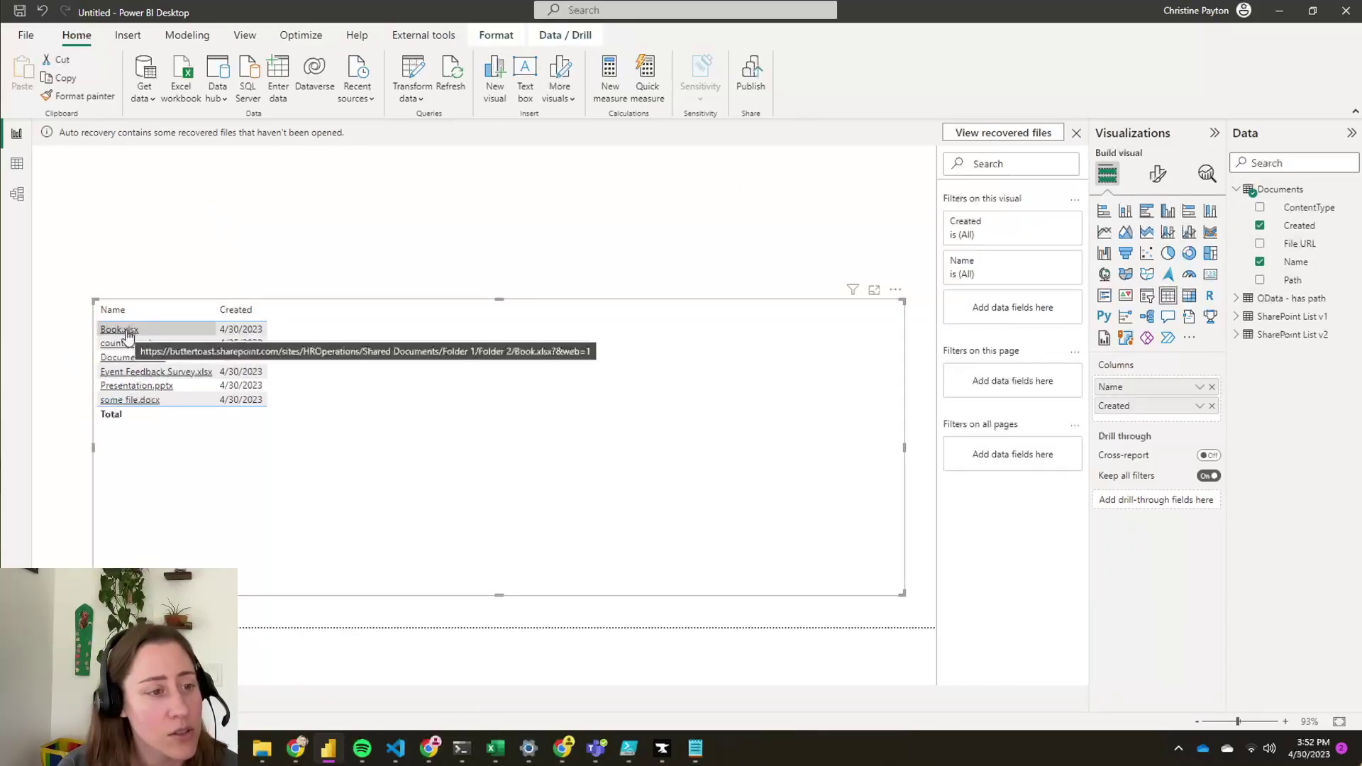
{"action": "left_click", "coordinate": [489, 647]}
- Open a file from its table link in Excel for the web, close the country_codes.csv tab, return to Power BI
{"action": "mouse_move", "coordinate": [430, 748]}
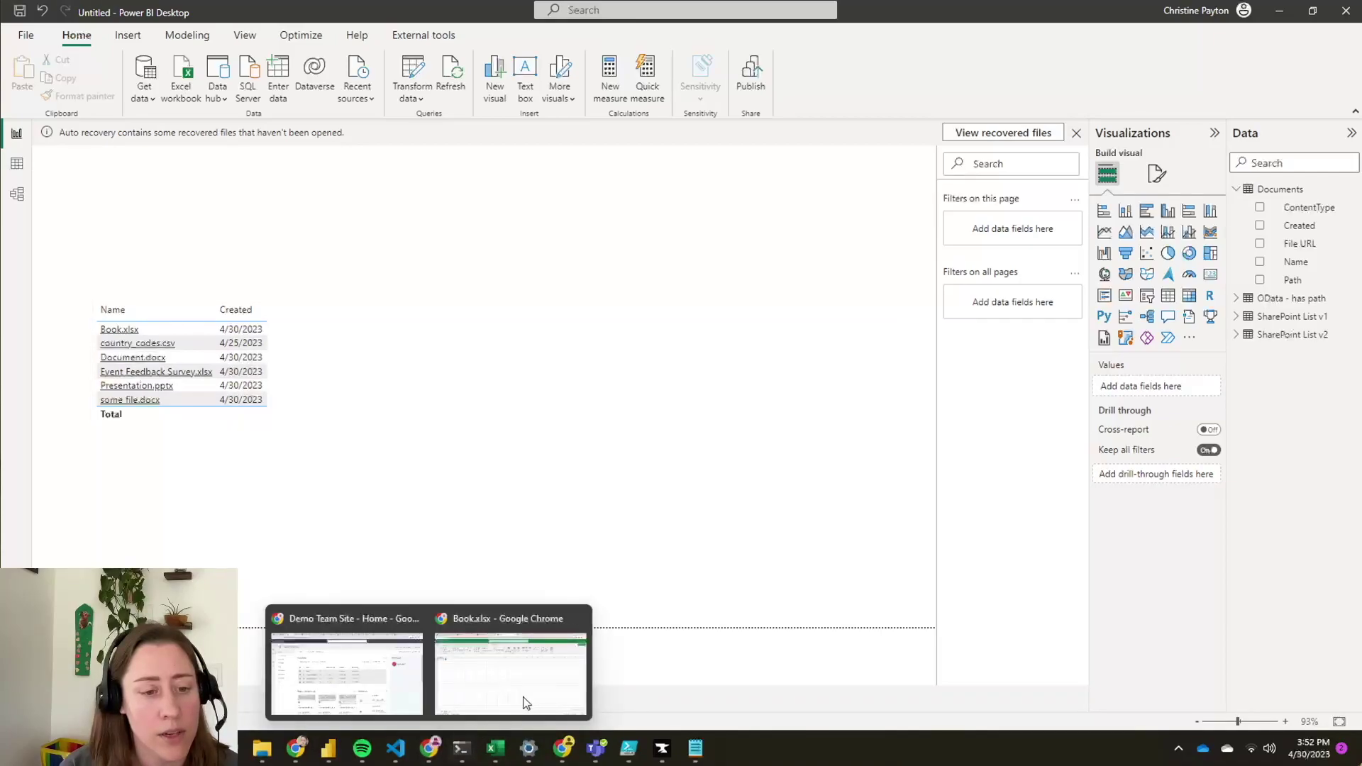
{"action": "left_click", "coordinate": [523, 702]}
{"action": "left_click", "coordinate": [331, 760]}
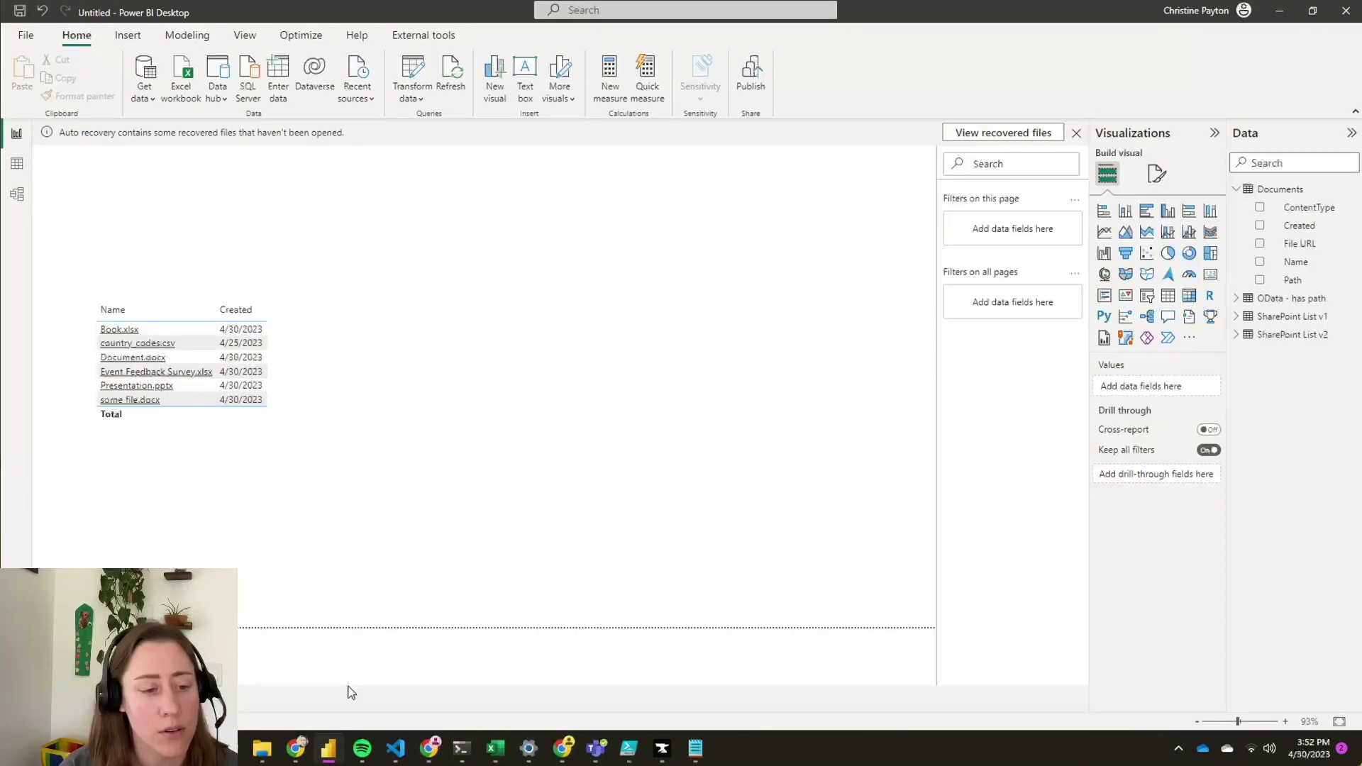
{"action": "left_click", "coordinate": [121, 329]}
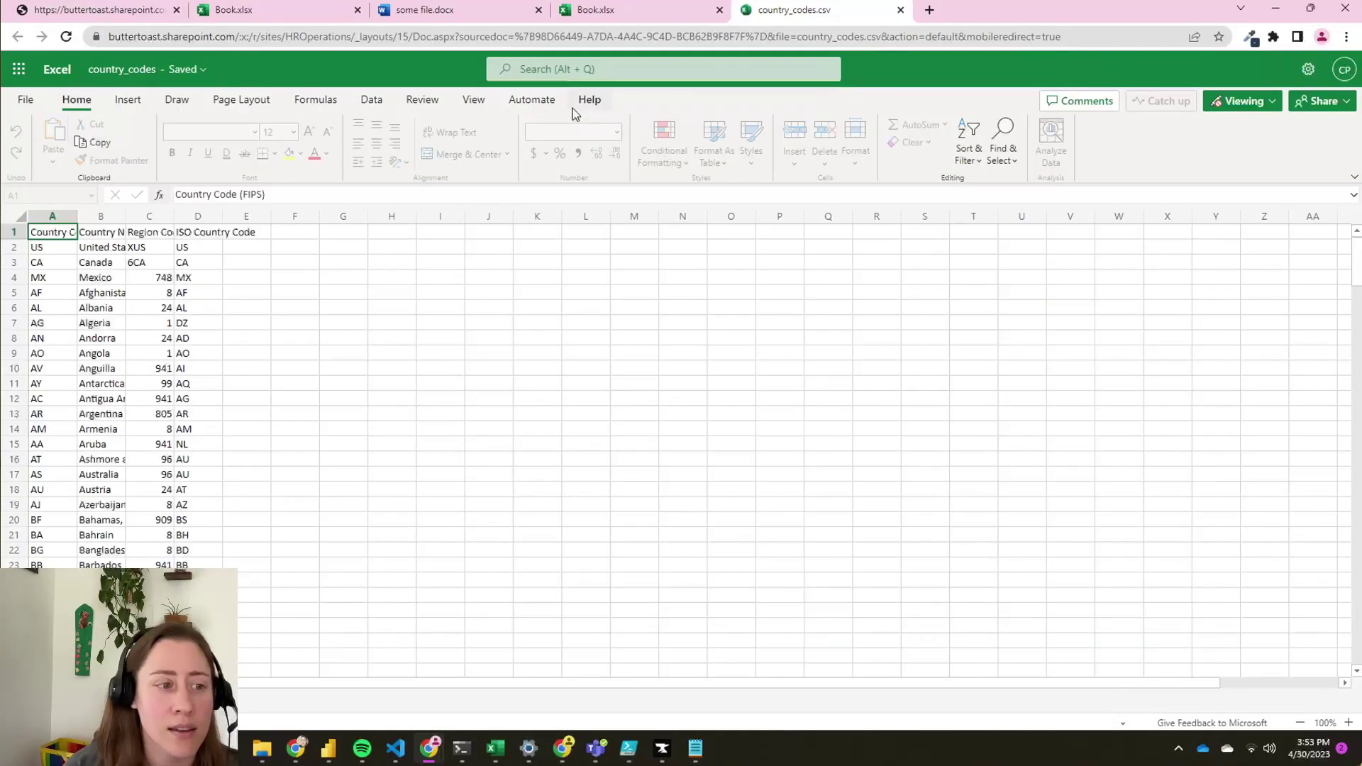
{"action": "left_click", "coordinate": [900, 10]}
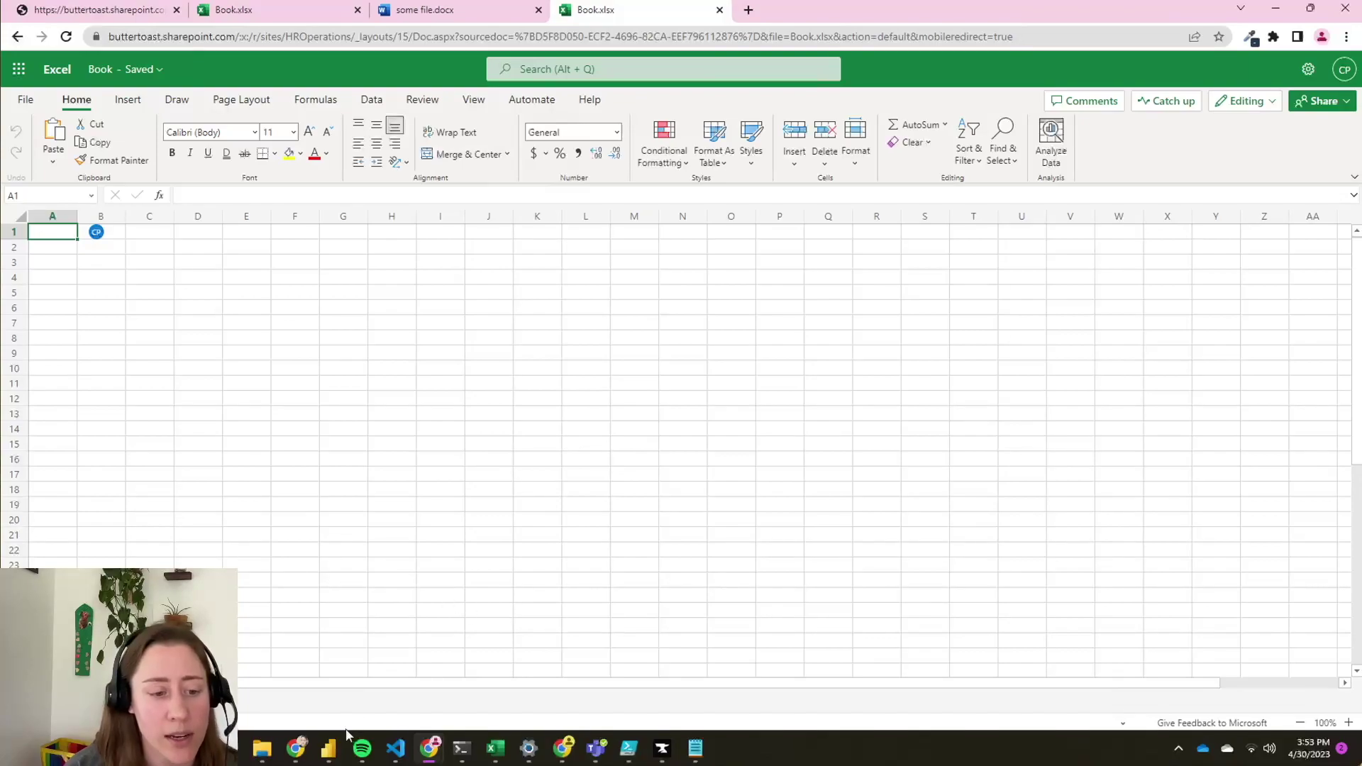
{"action": "left_click", "coordinate": [335, 751]}
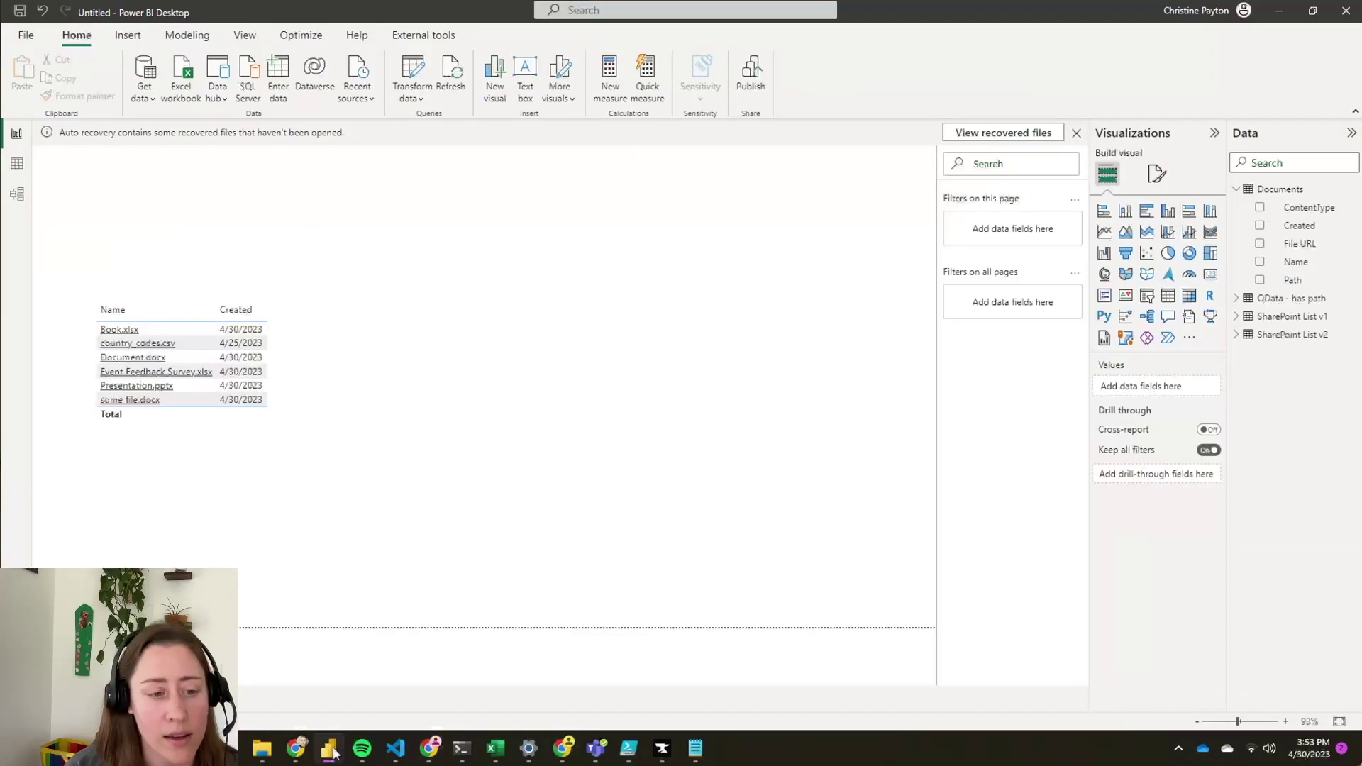